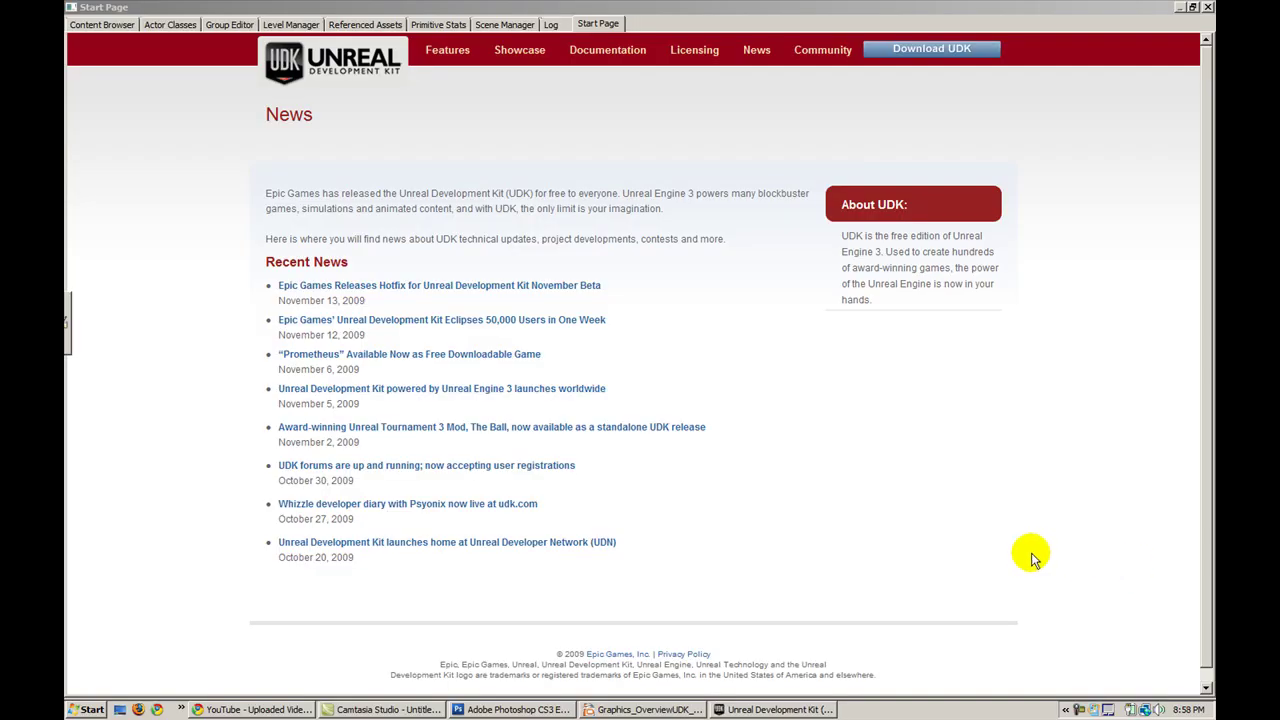
# Close the Start Page and enlarge the perspective viewport until it fills the whole viewport area.
pyautogui.click(1020, 531)
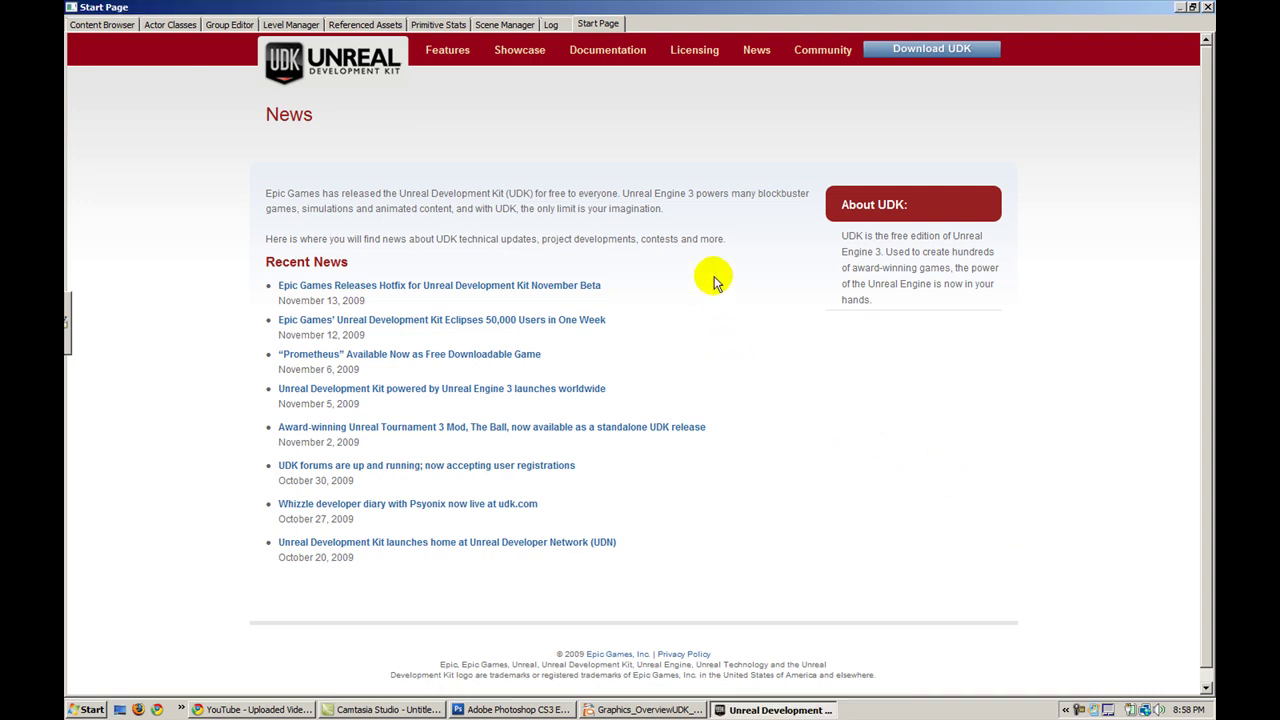
pyautogui.click(1207, 7)
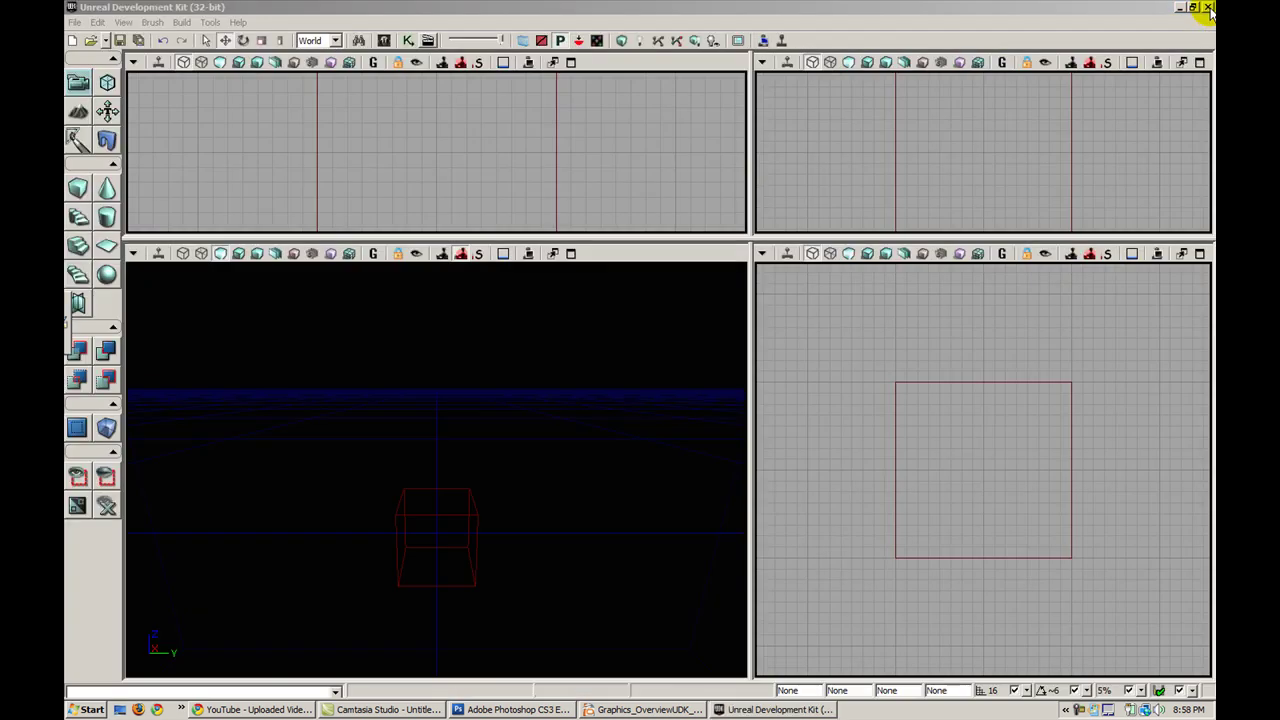
pyautogui.click(707, 141)
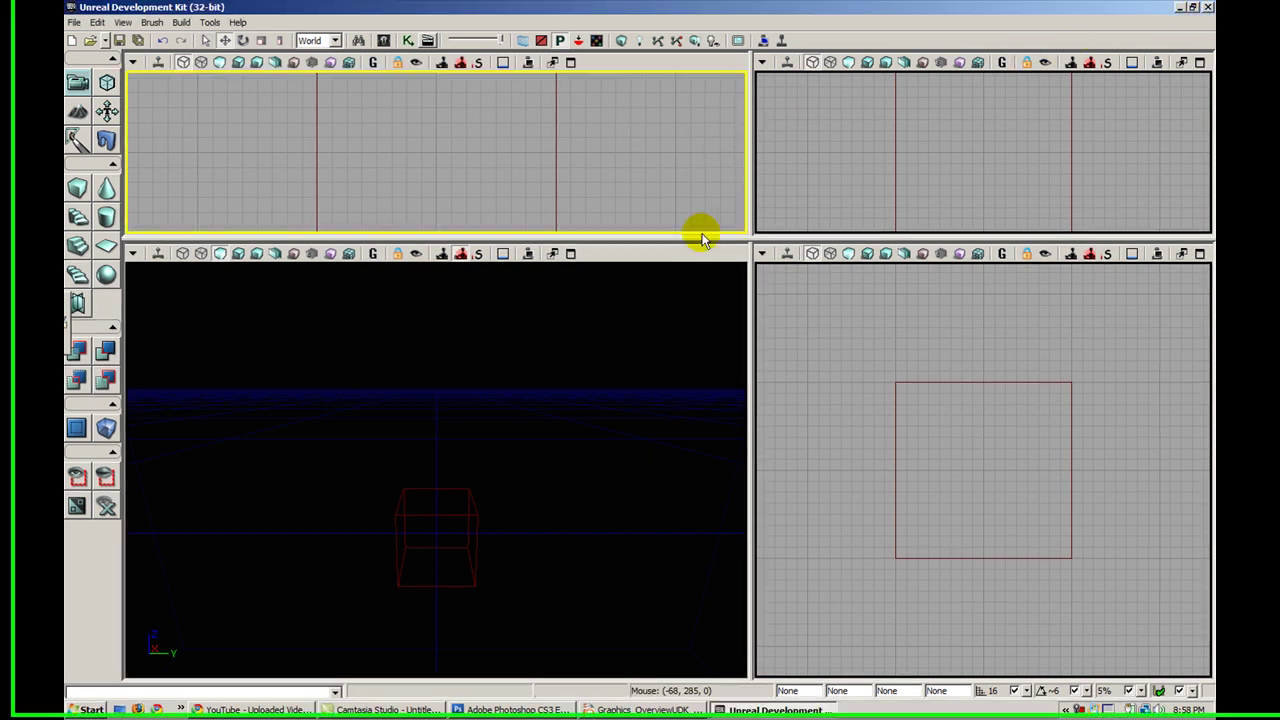
pyautogui.moveTo(693, 22); pyautogui.dragTo(695, 30)
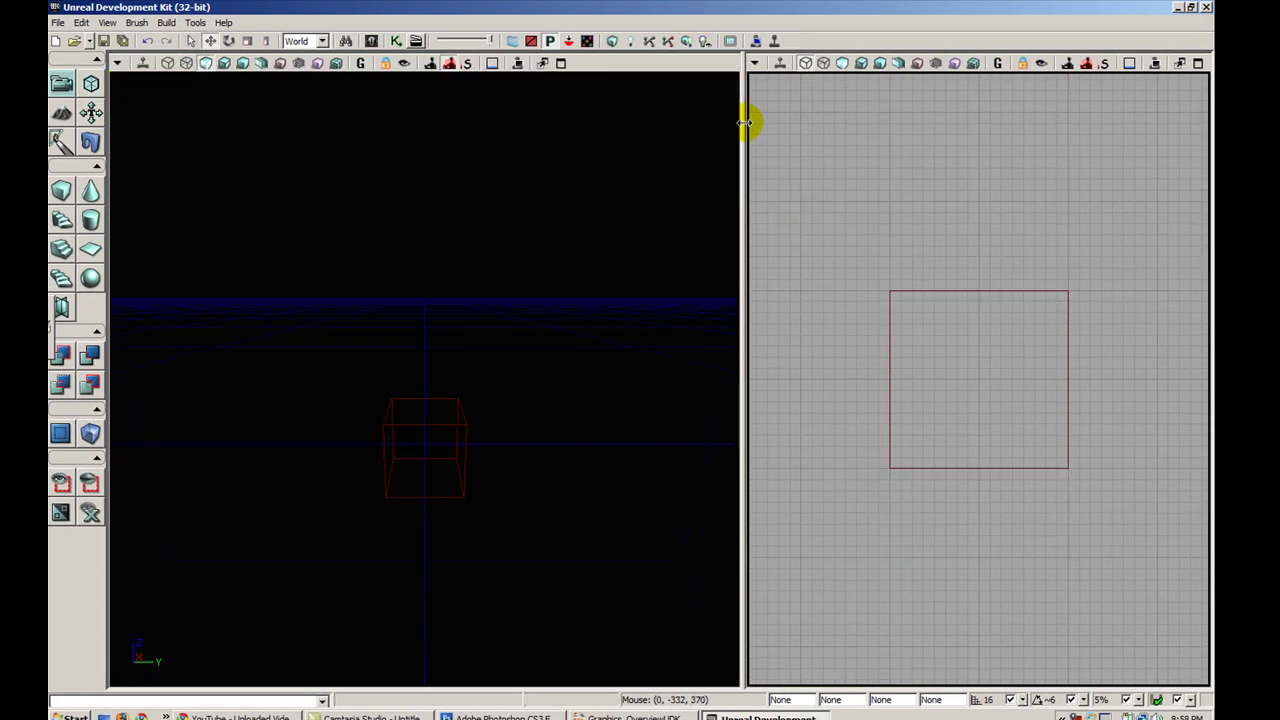
pyautogui.moveTo(745, 120); pyautogui.dragTo(1205, 120)
pyautogui.click(652, 126)
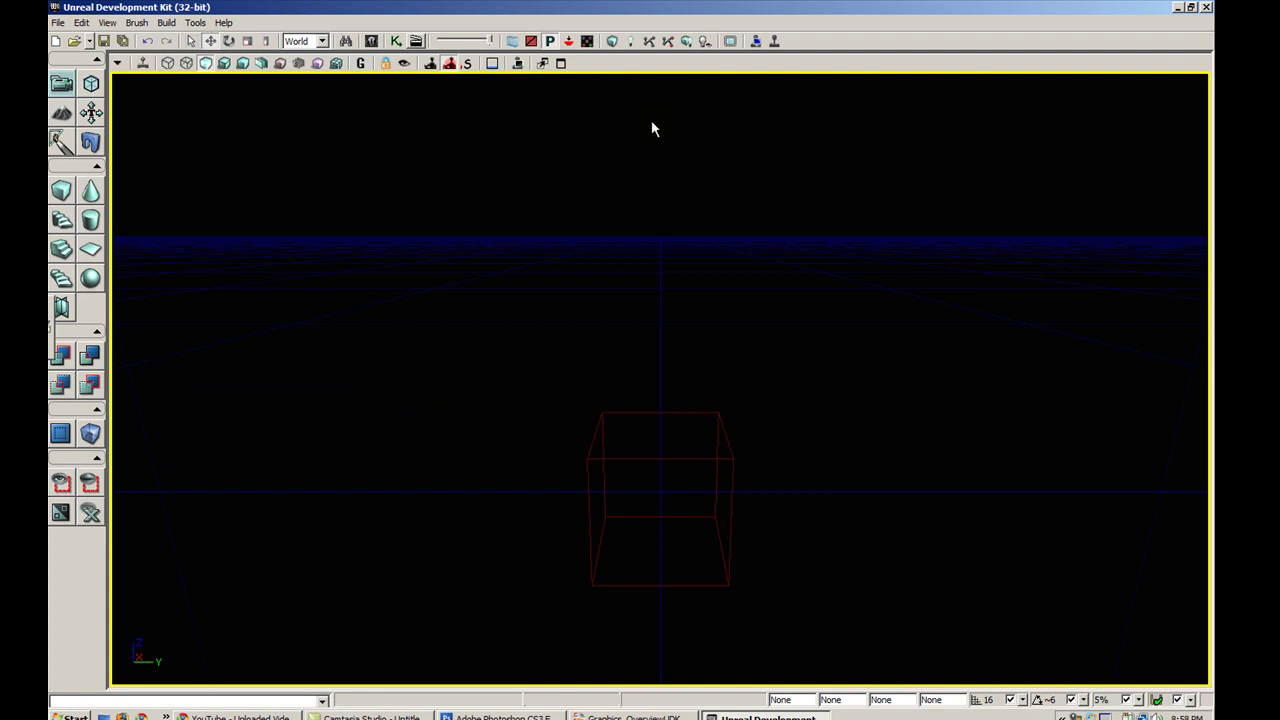
# Open the Content Browser and expand the UTGame package folder.
pyautogui.click(372, 42)
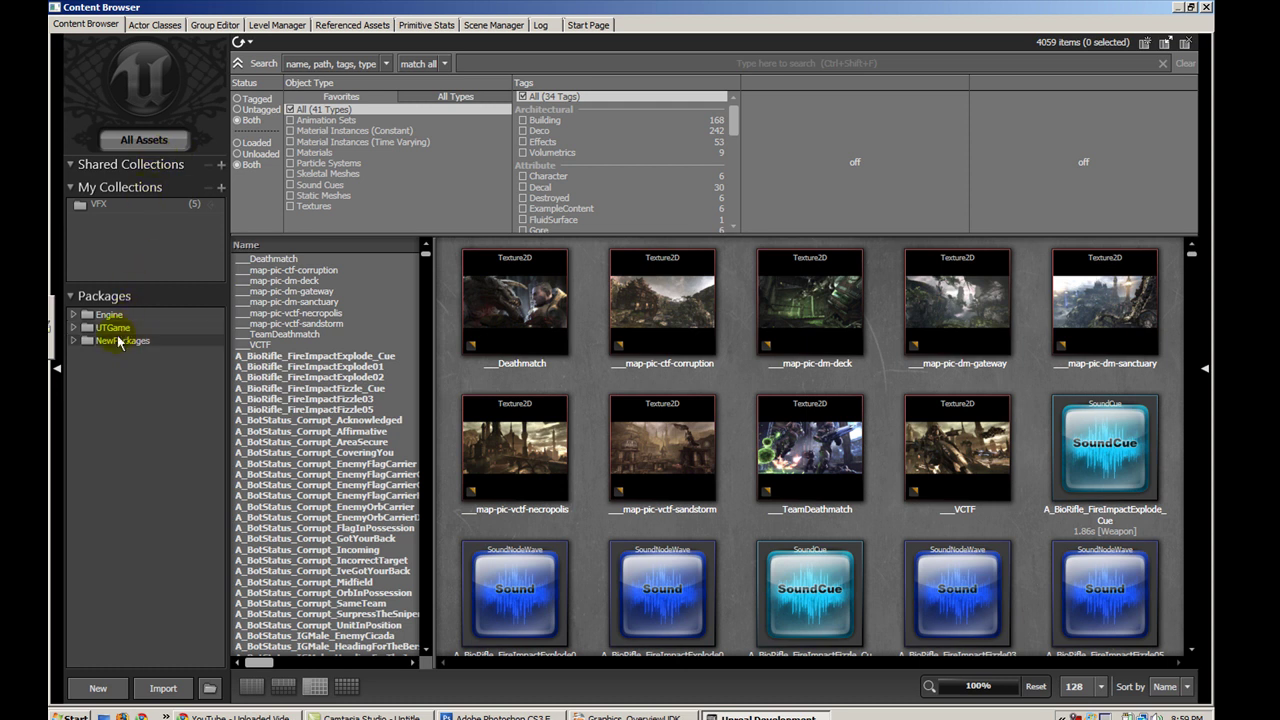
pyautogui.click(73, 328)
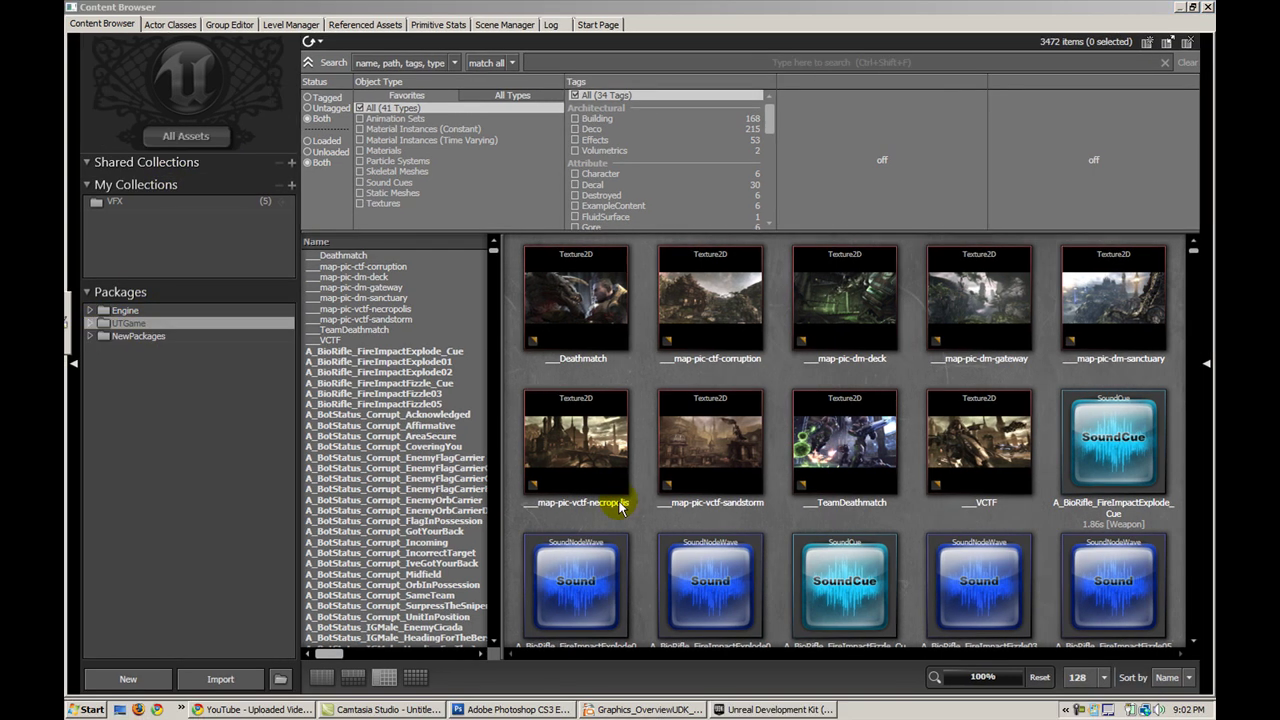
pyautogui.click(90, 324)
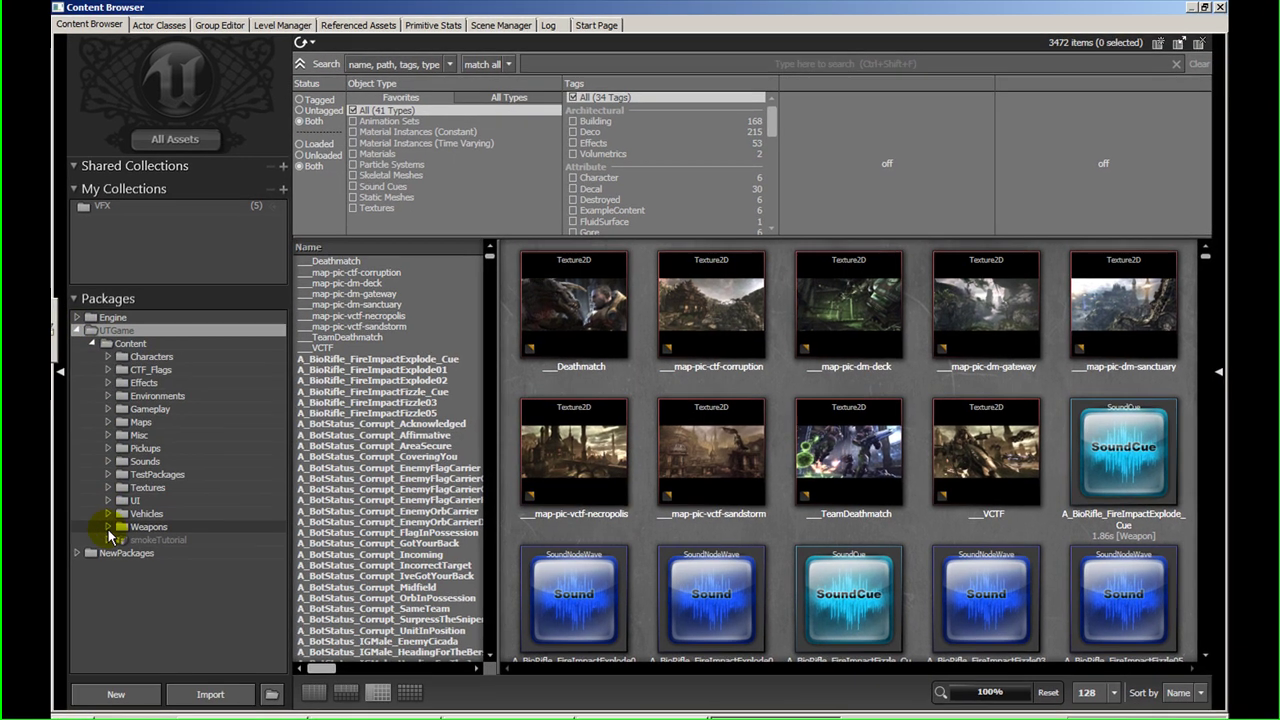
# Look through the WP_RocketLauncher package and its Mesh group inside Weapons, and collapse the Weapons folder.
pyautogui.click(122, 516)
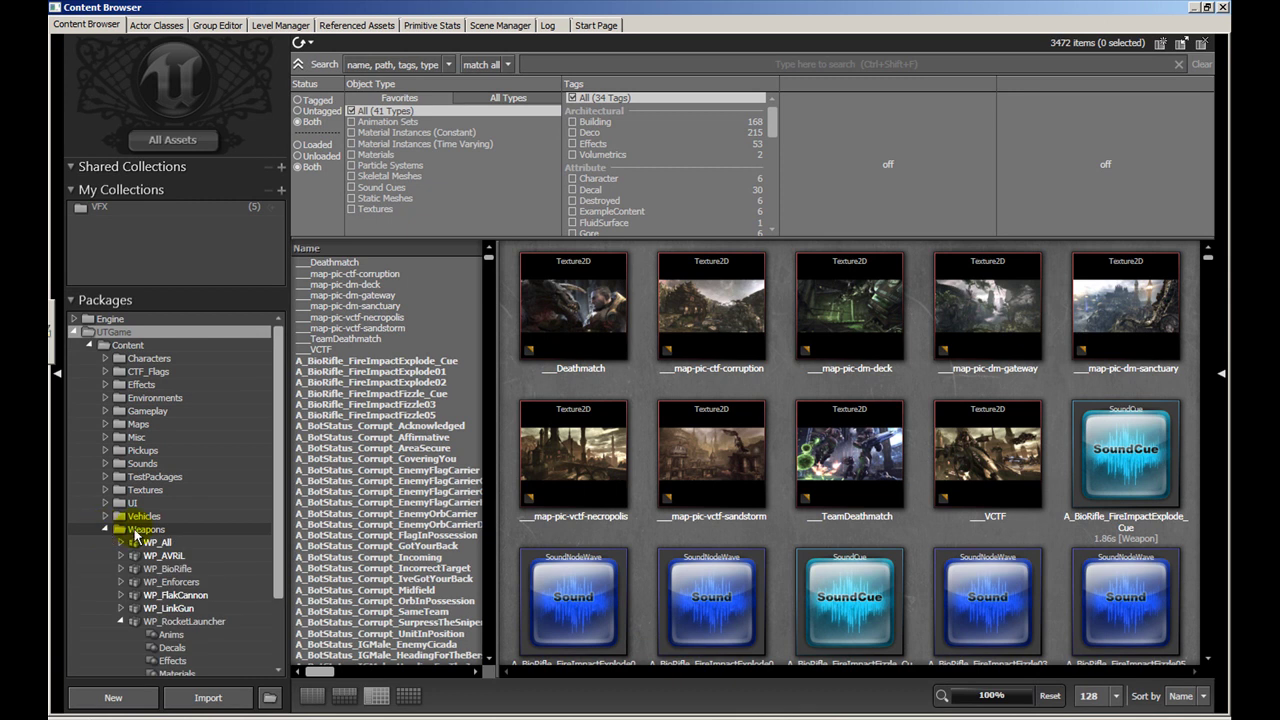
pyautogui.moveTo(282, 514); pyautogui.dragTo(283, 588)
pyautogui.click(241, 539)
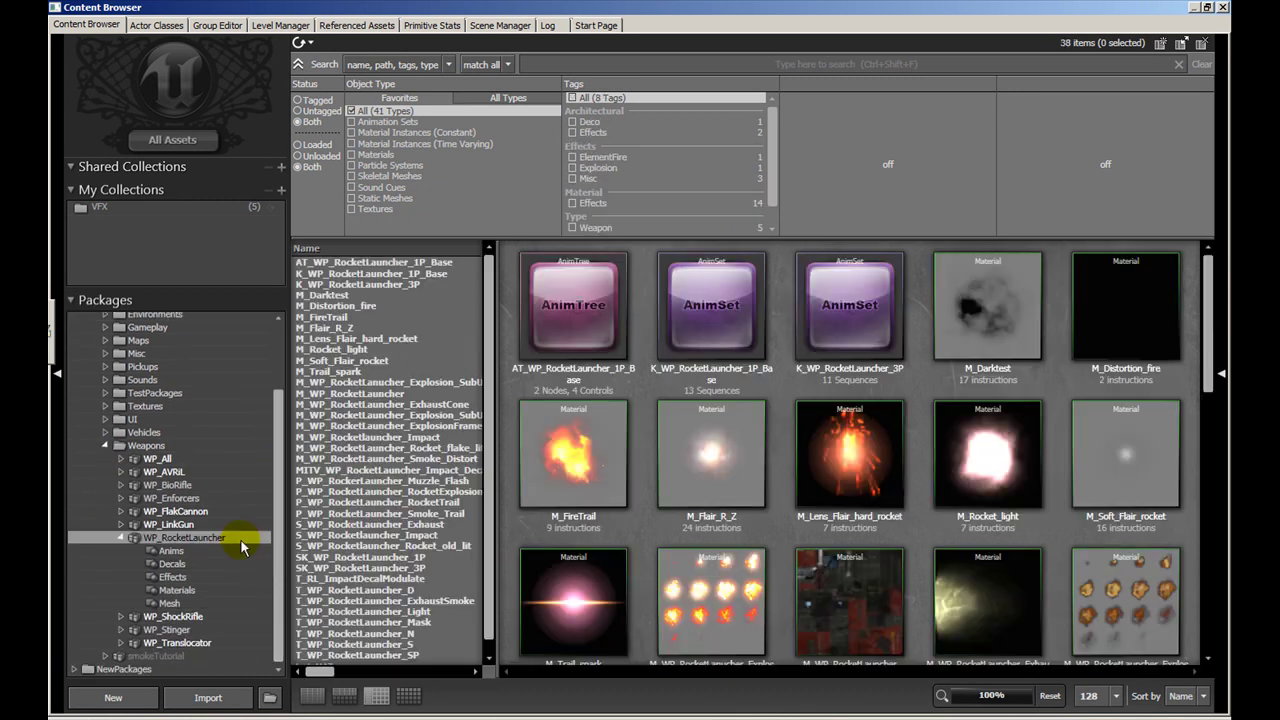
pyautogui.click(169, 603)
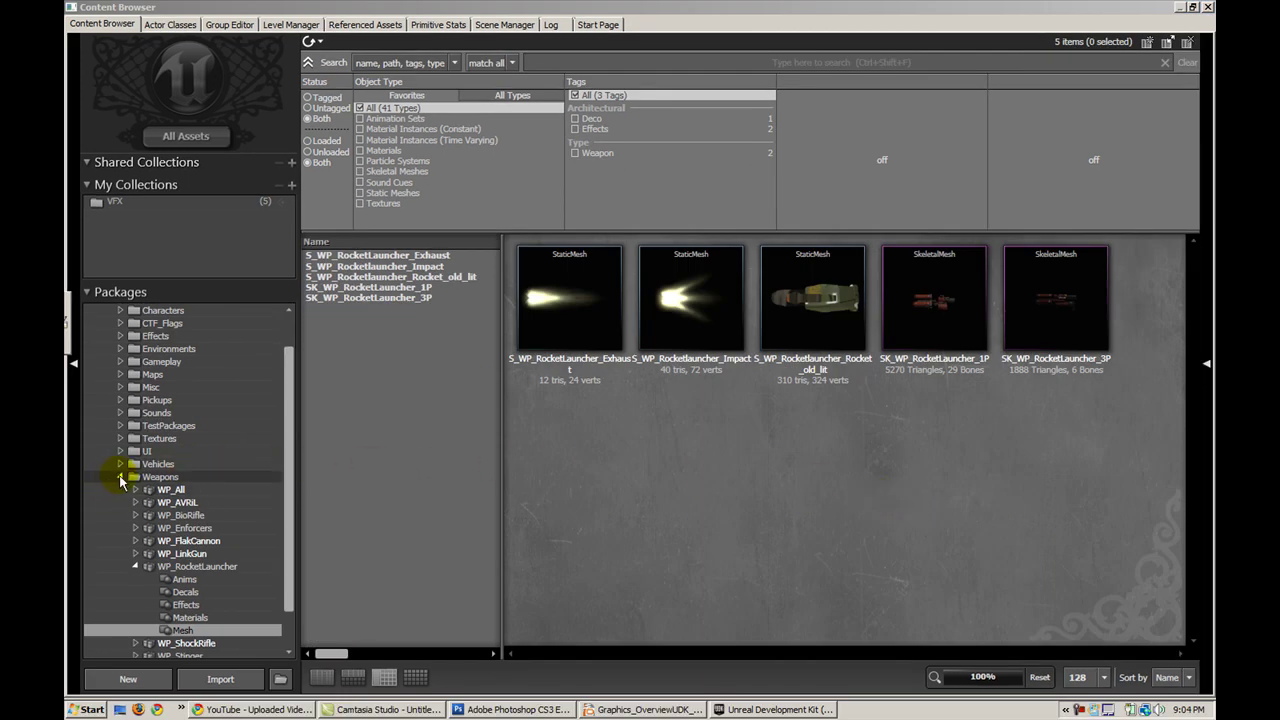
pyautogui.click(121, 481)
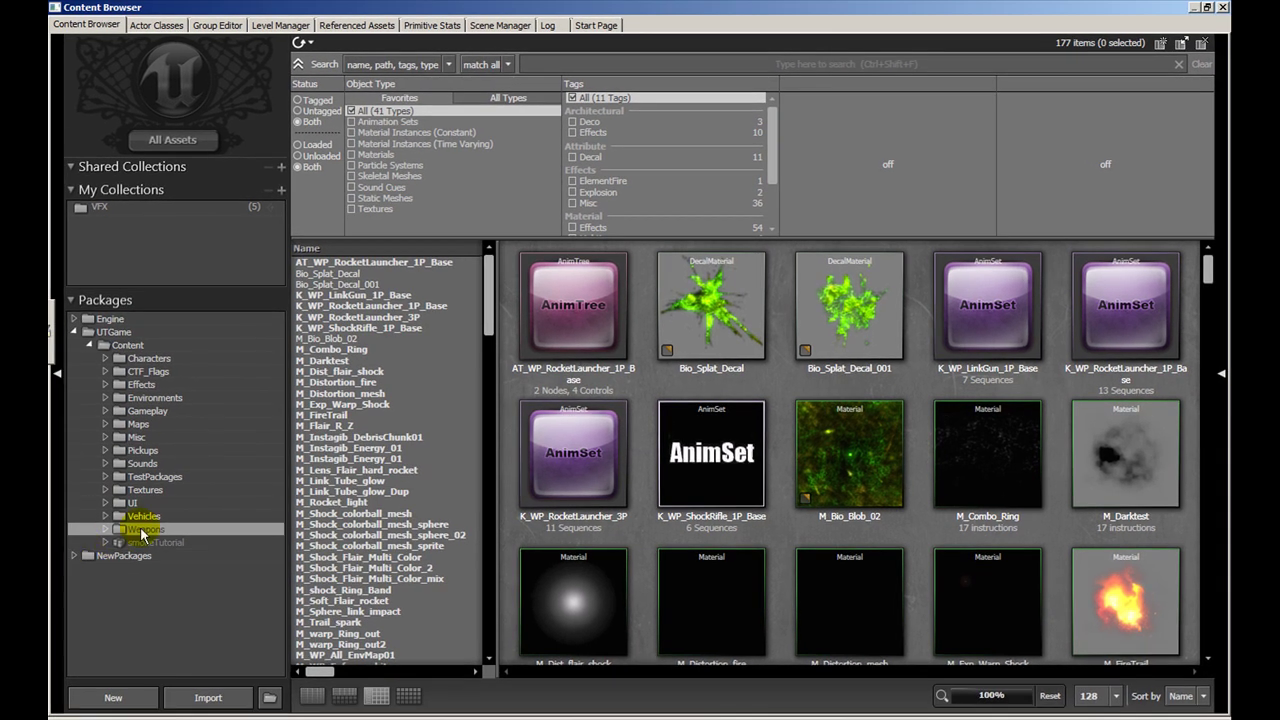
# Start a new Material asset and set its package to TestPackage_01.
pyautogui.rightClick(640, 540)
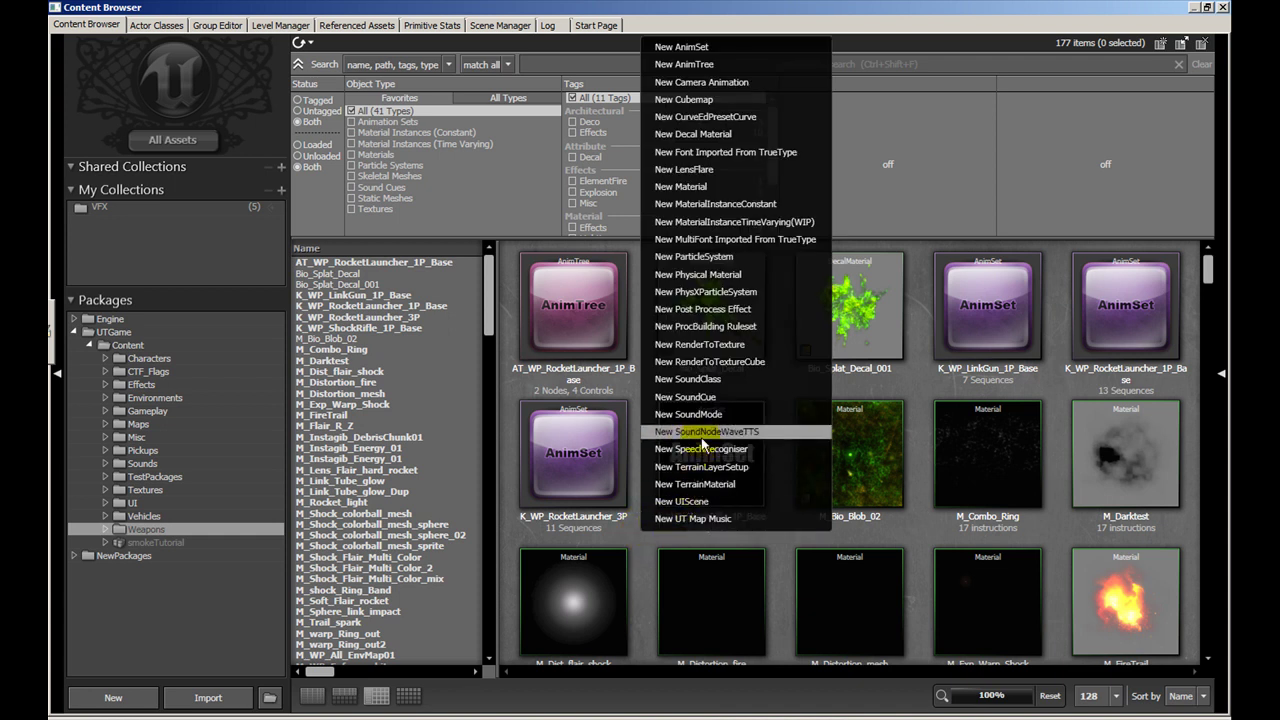
pyautogui.click(686, 191)
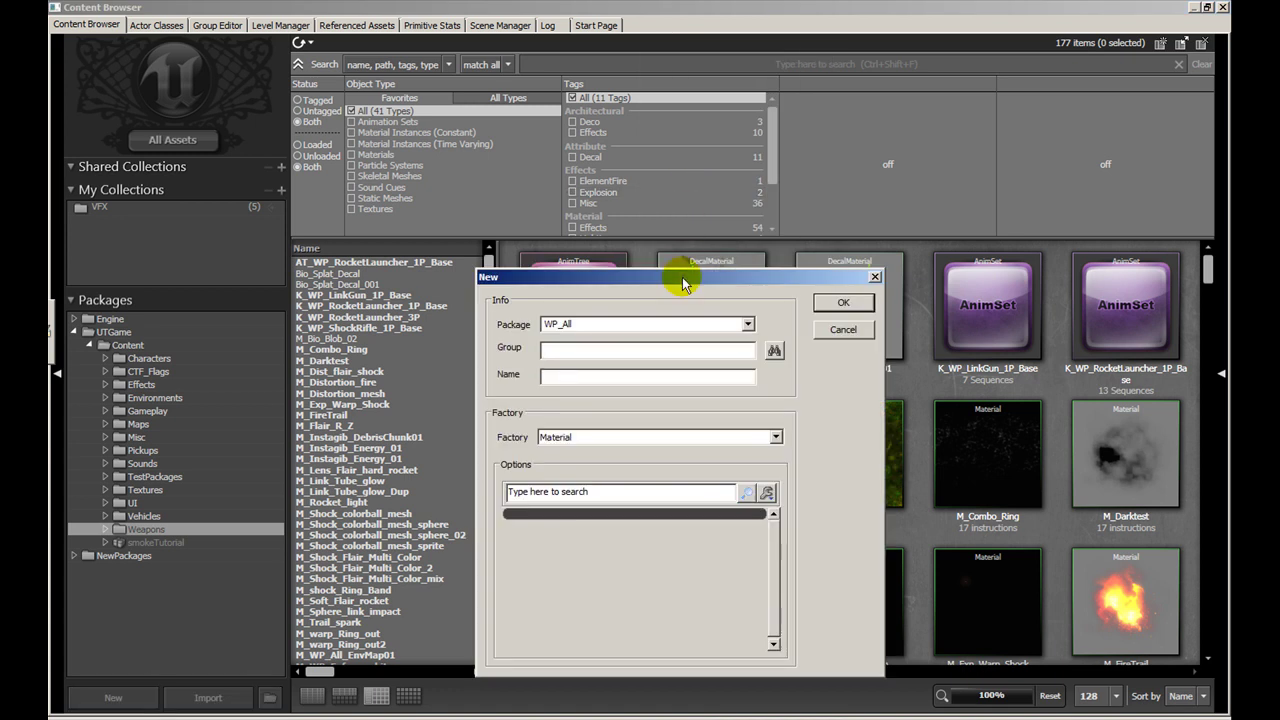
pyautogui.moveTo(680, 272); pyautogui.dragTo(664, 230)
pyautogui.doubleClick(595, 268)
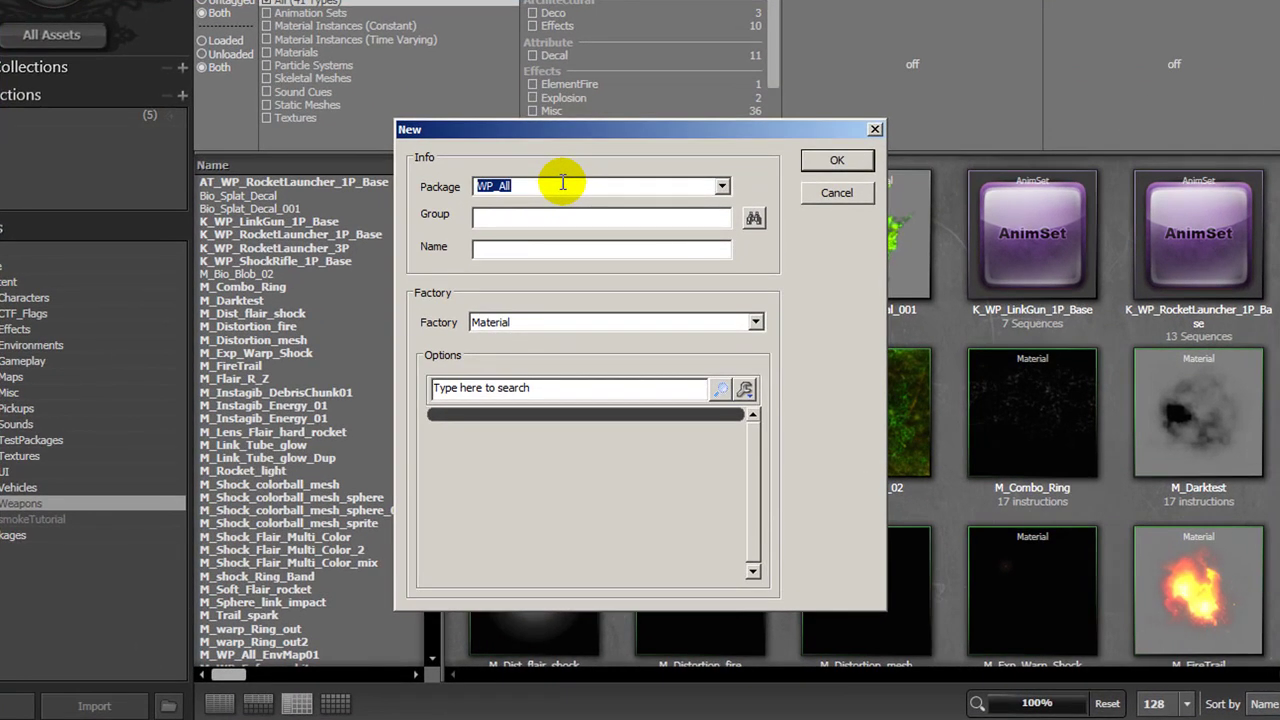
pyautogui.write('TestPackage_01')
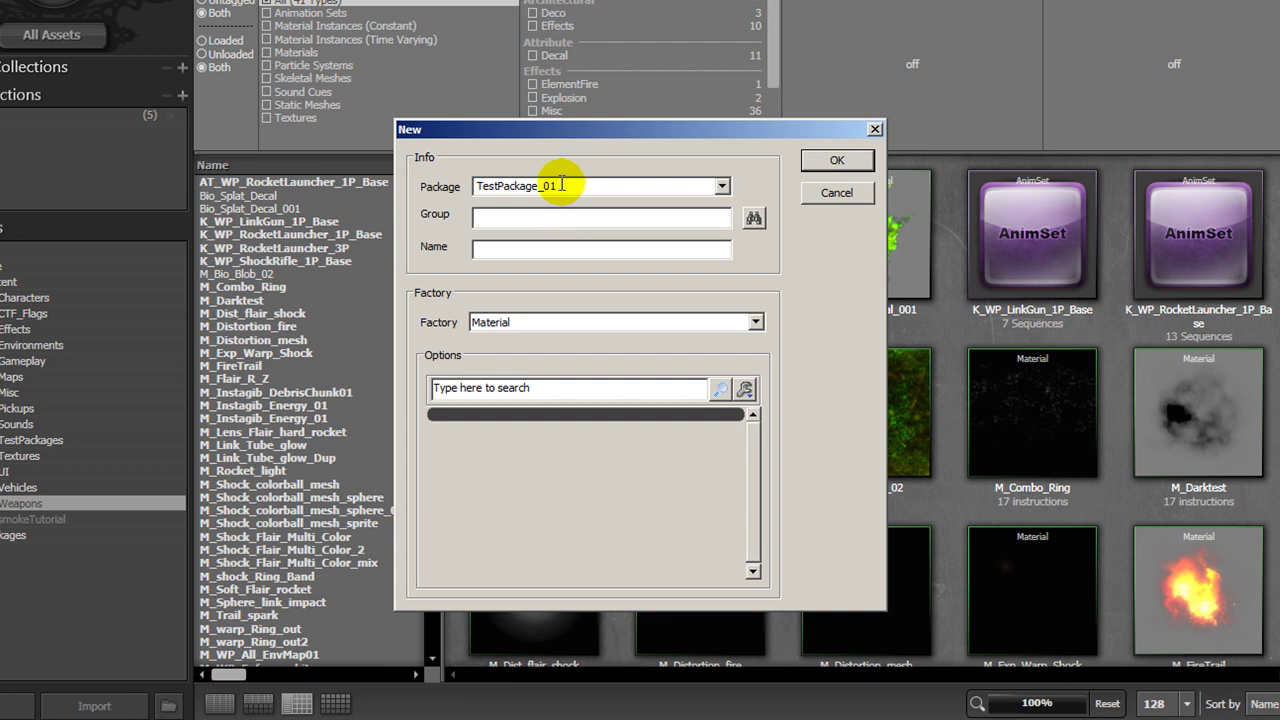
# Set the material's group to Materials and its name to testMaterial_MAT, and create it.
pyautogui.click(558, 214)
pyautogui.write('Materials')
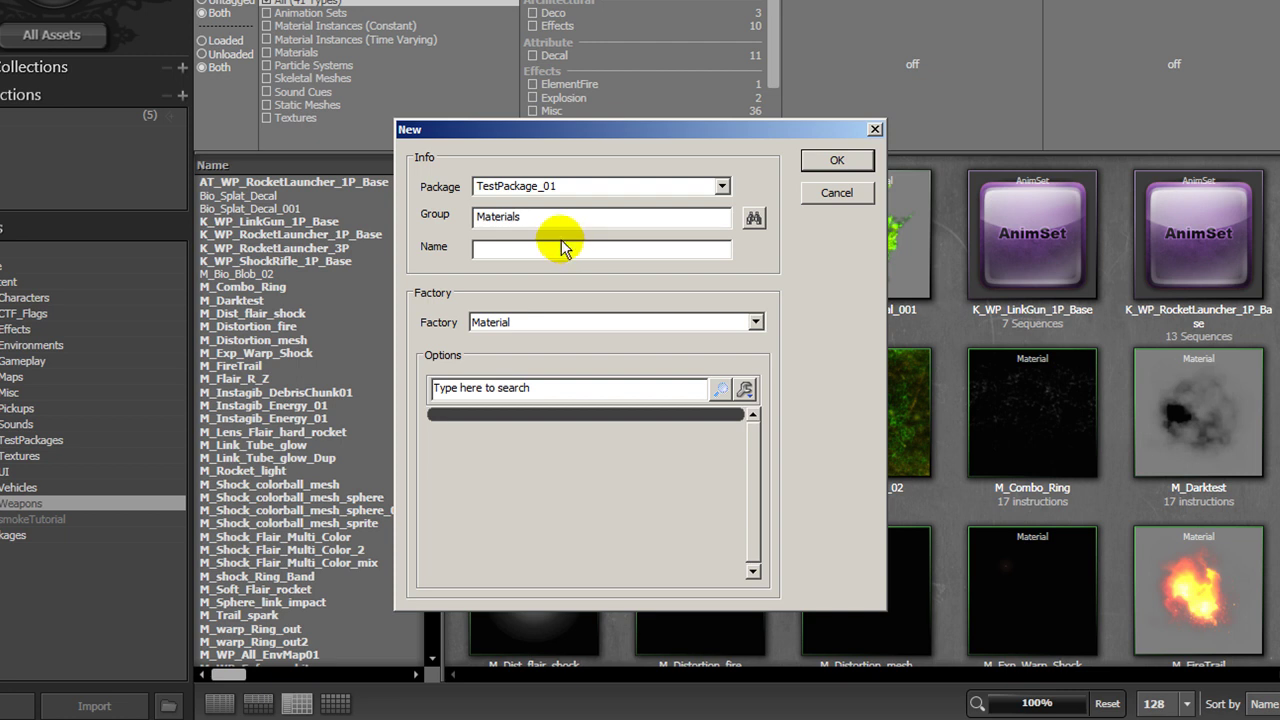
pyautogui.click(549, 254)
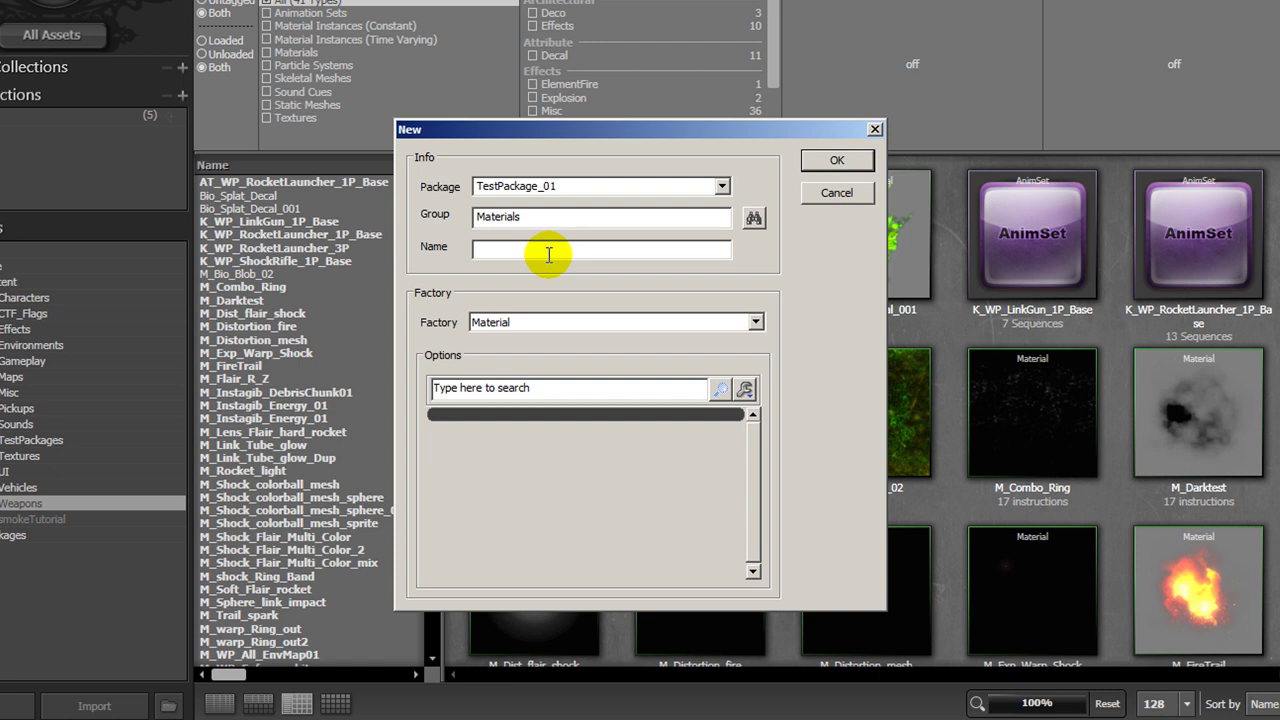
pyautogui.write('testMaterial_MAT')
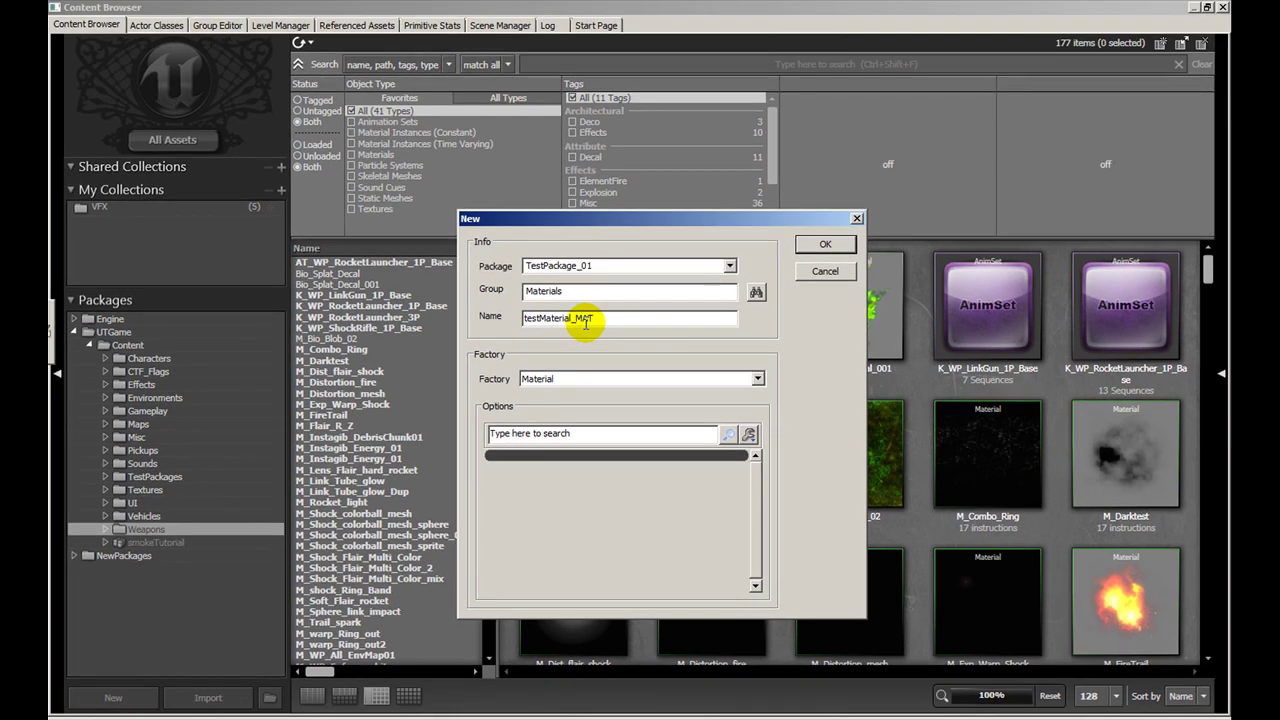
pyautogui.click(814, 247)
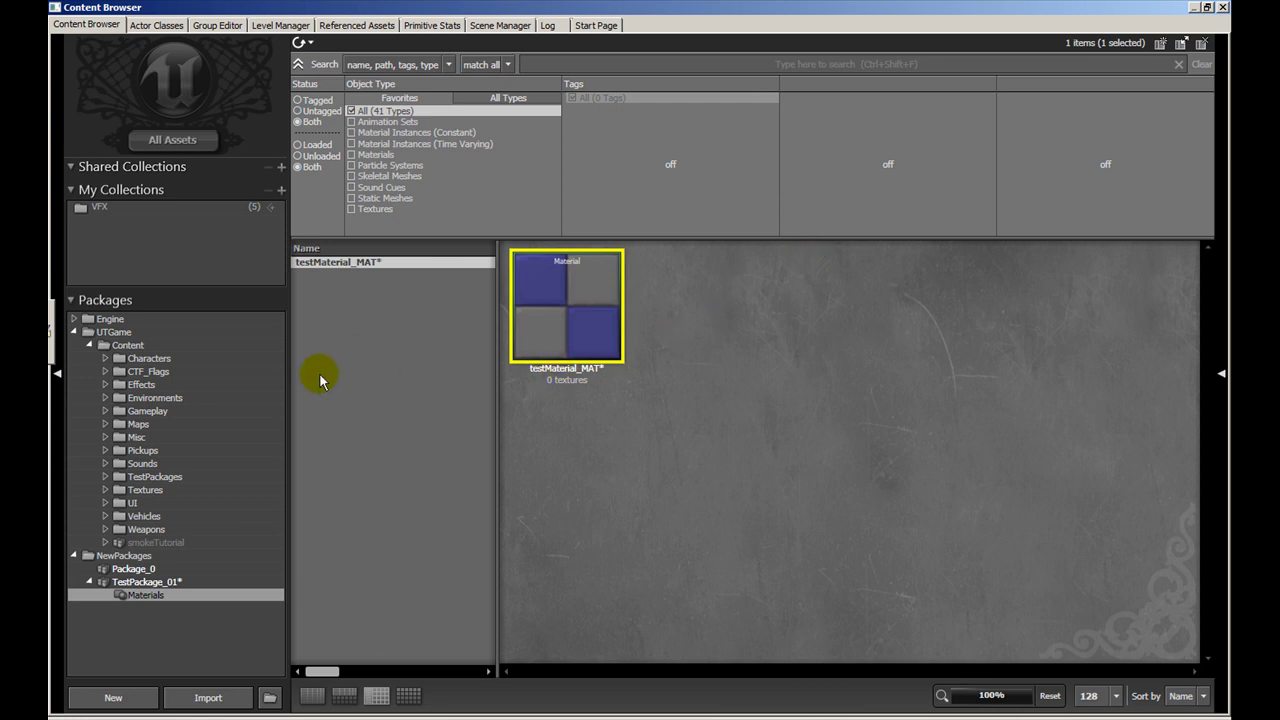
# Check the Materials group of TestPackage_01, view testMaterial_MAT's node in the Material Editor, and close that editor.
pyautogui.click(158, 582)
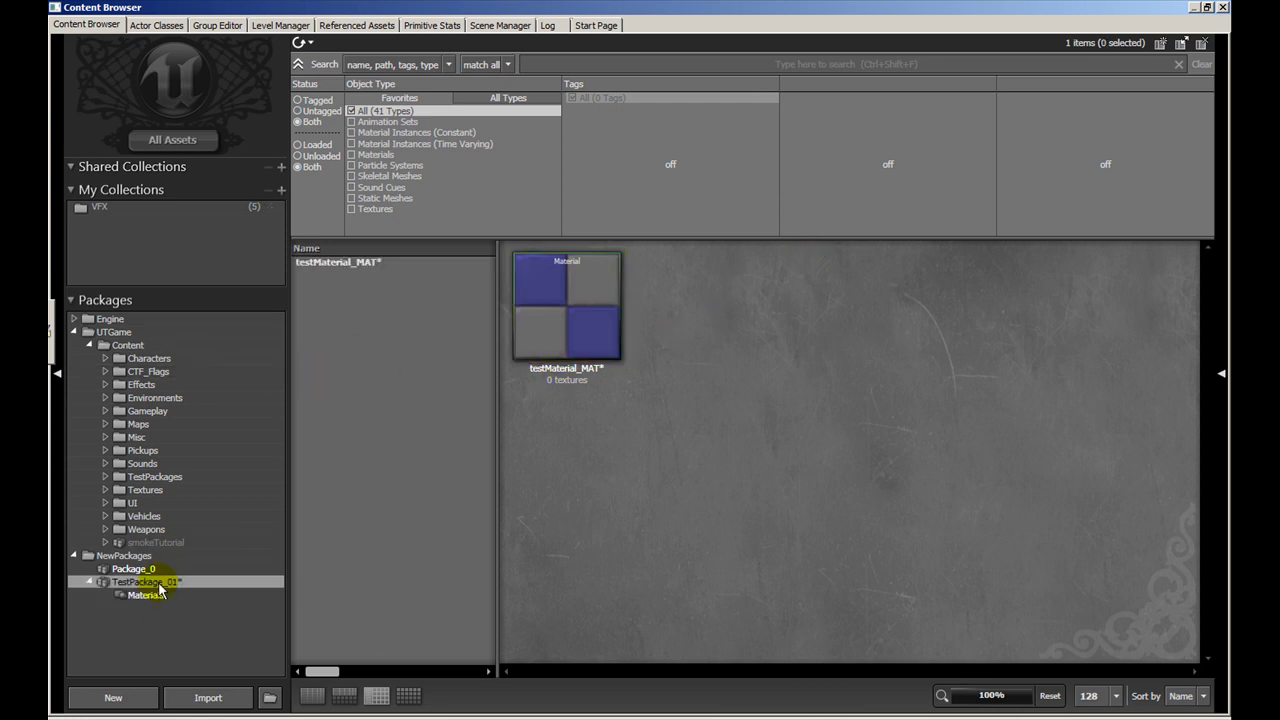
pyautogui.click(168, 594)
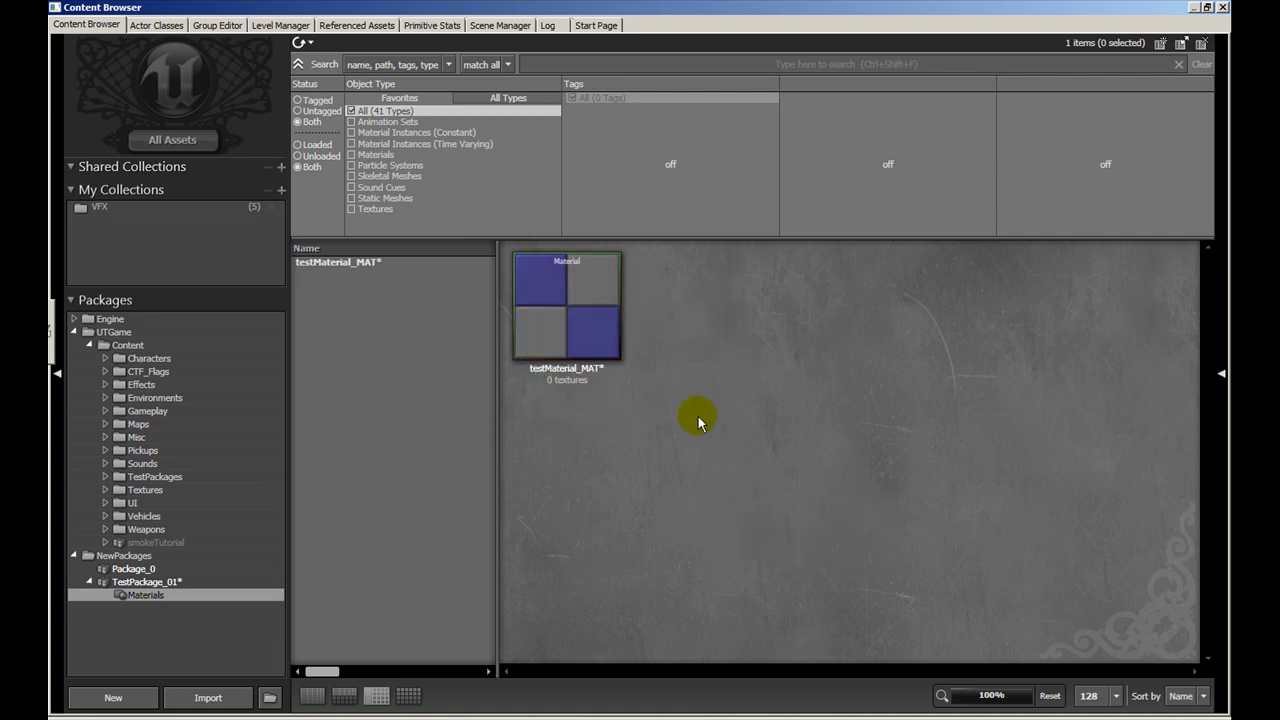
pyautogui.click(594, 328)
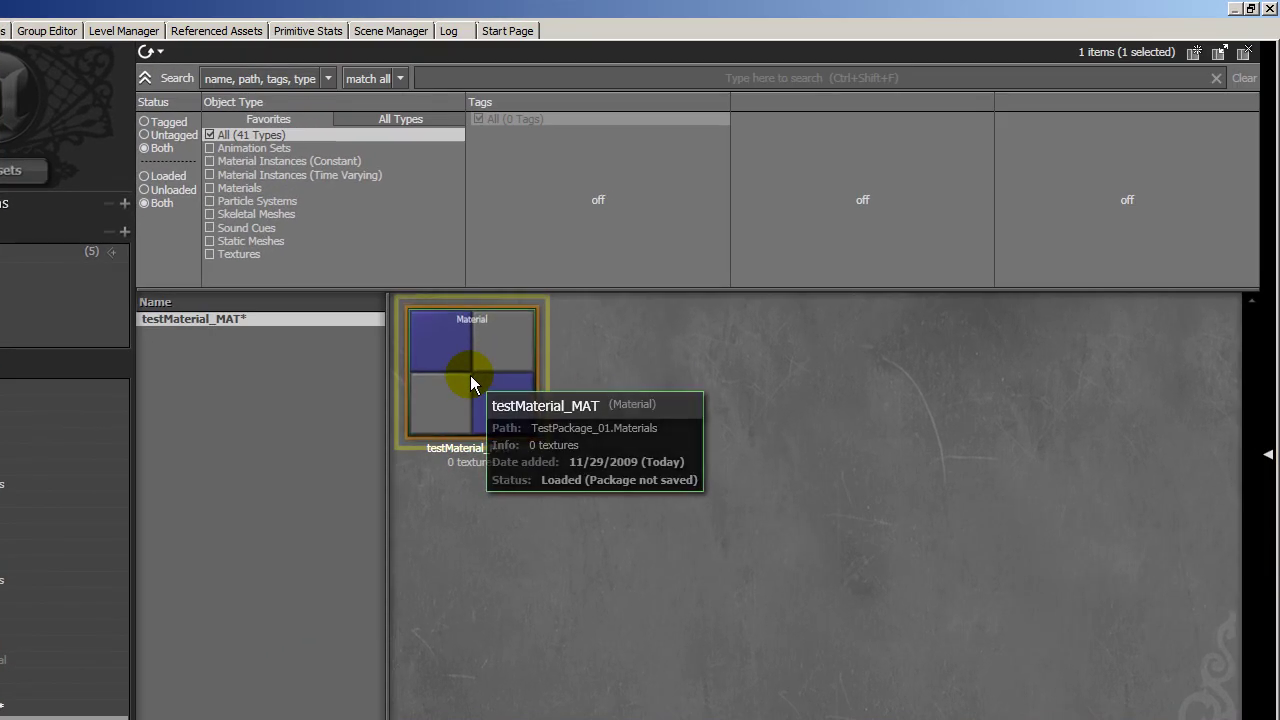
pyautogui.doubleClick(470, 383)
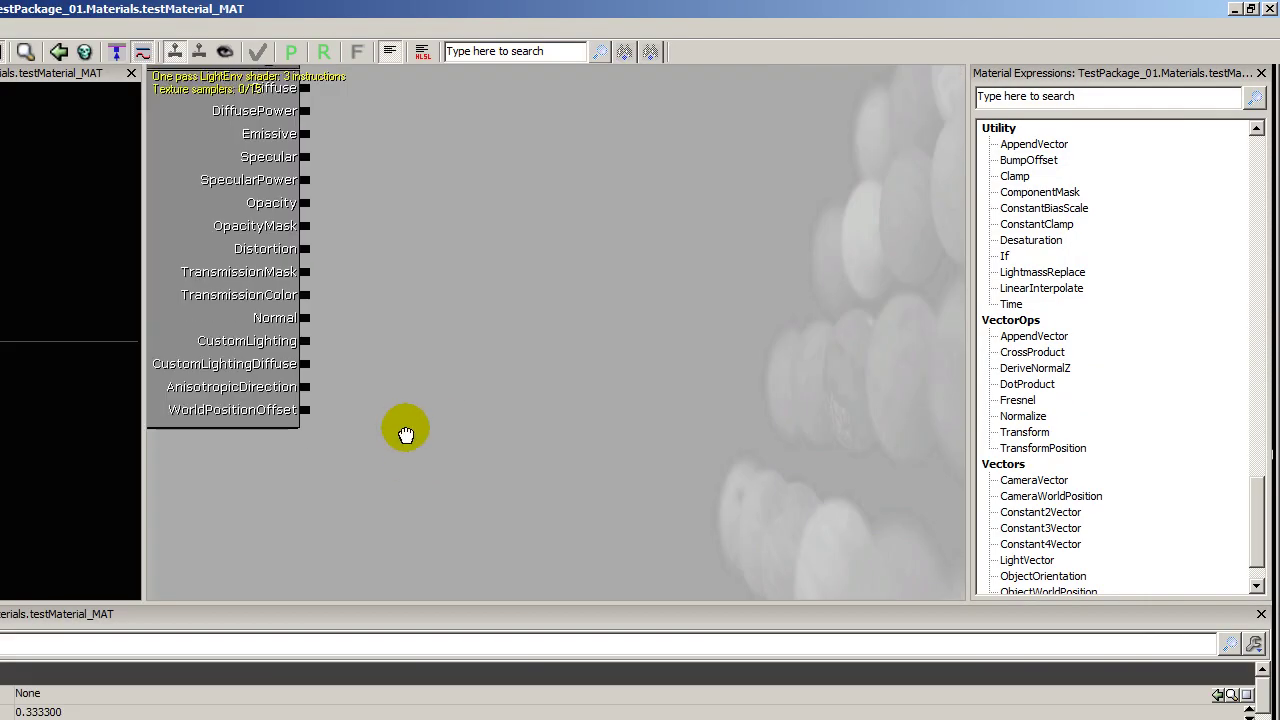
pyautogui.moveTo(394, 414); pyautogui.dragTo(469, 582)
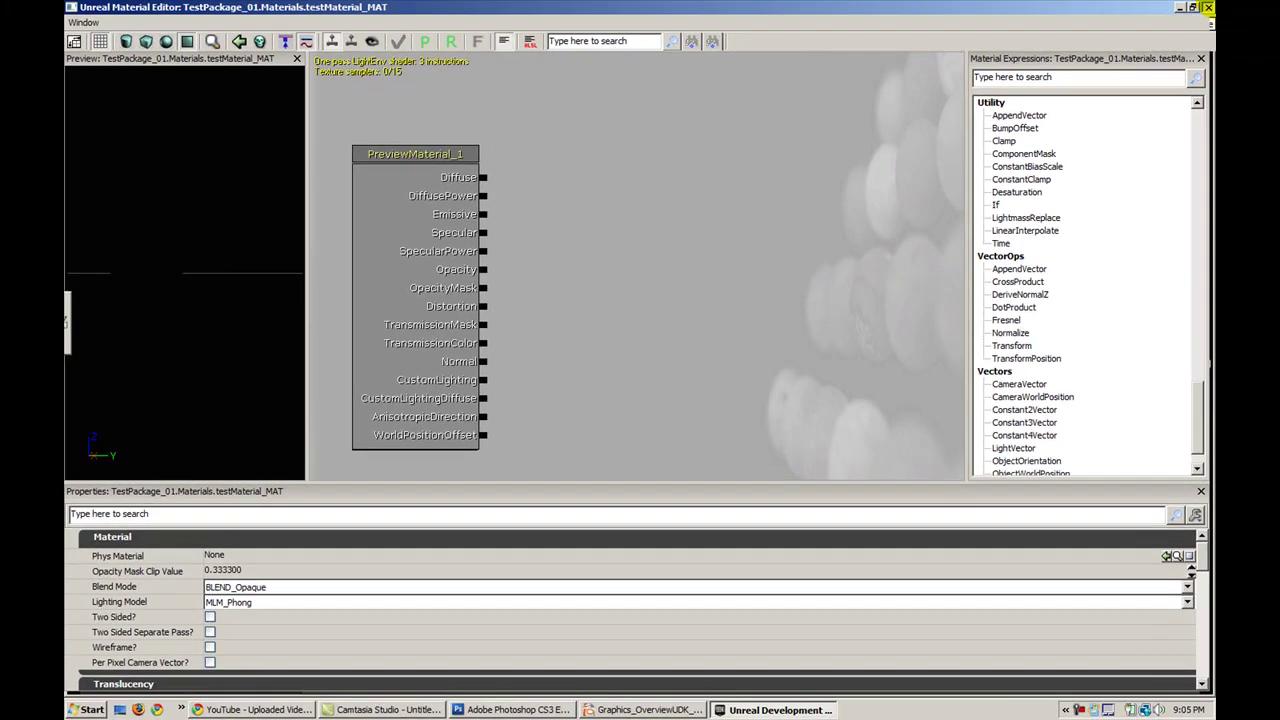
pyautogui.click(1268, 8)
pyautogui.click(765, 322)
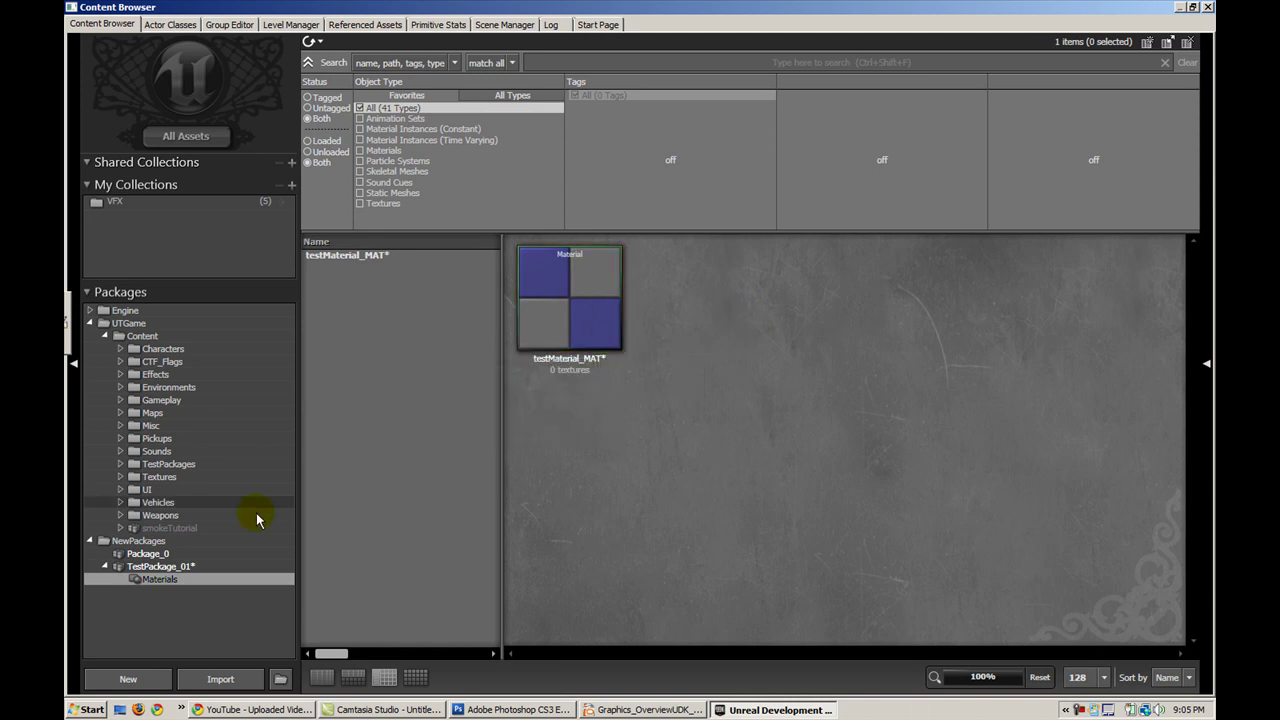
# Start a new ParticleSystem in TestPackage_01 with the nested group VFX.TestEffects.
pyautogui.click(238, 567)
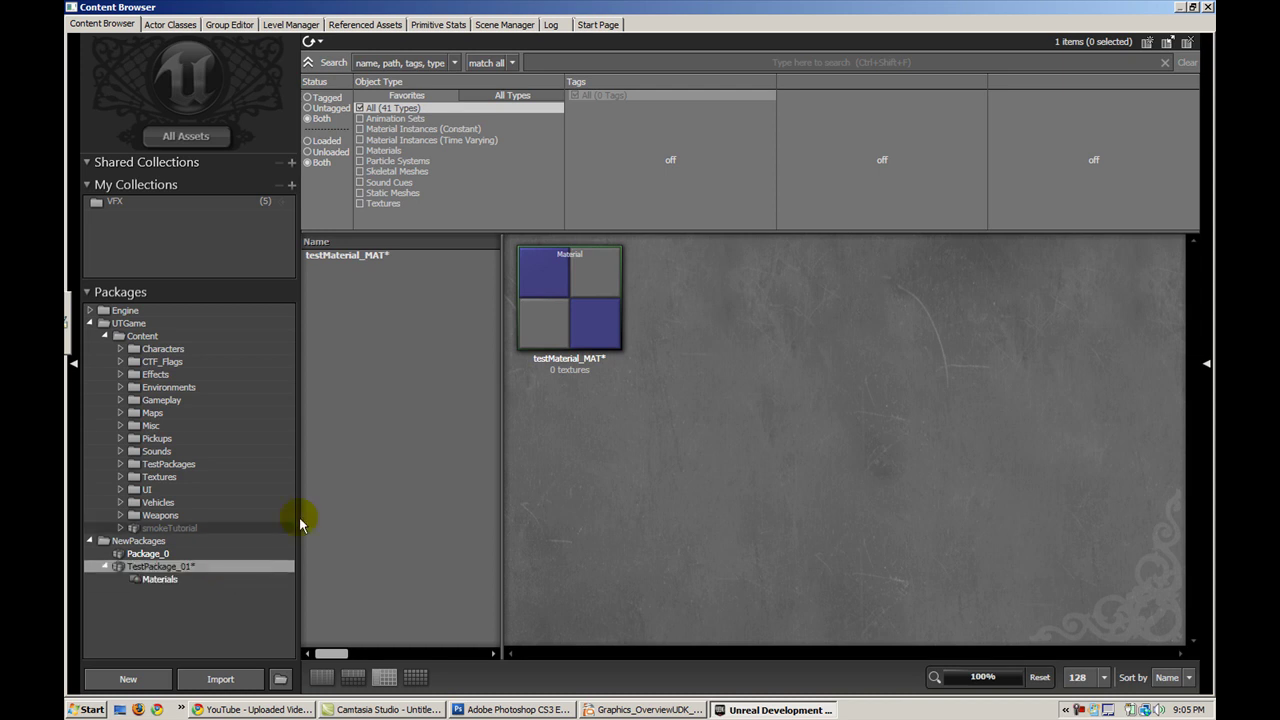
pyautogui.rightClick(634, 453)
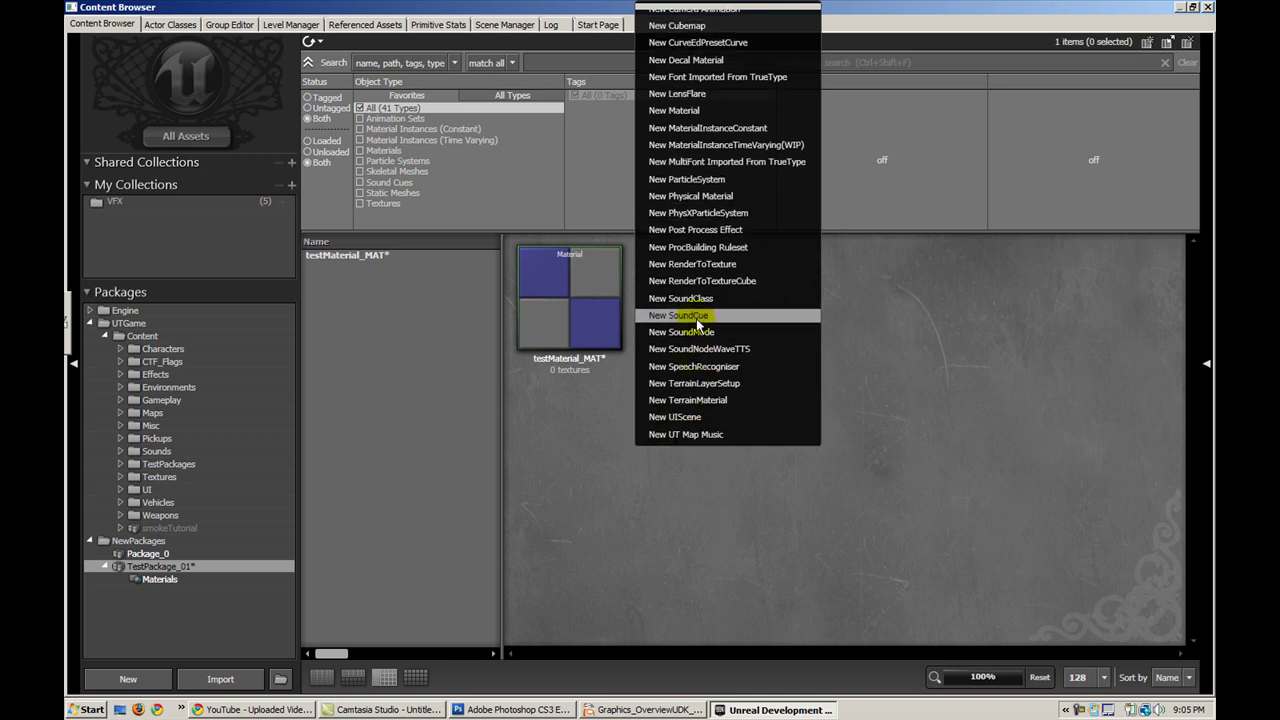
pyautogui.click(700, 188)
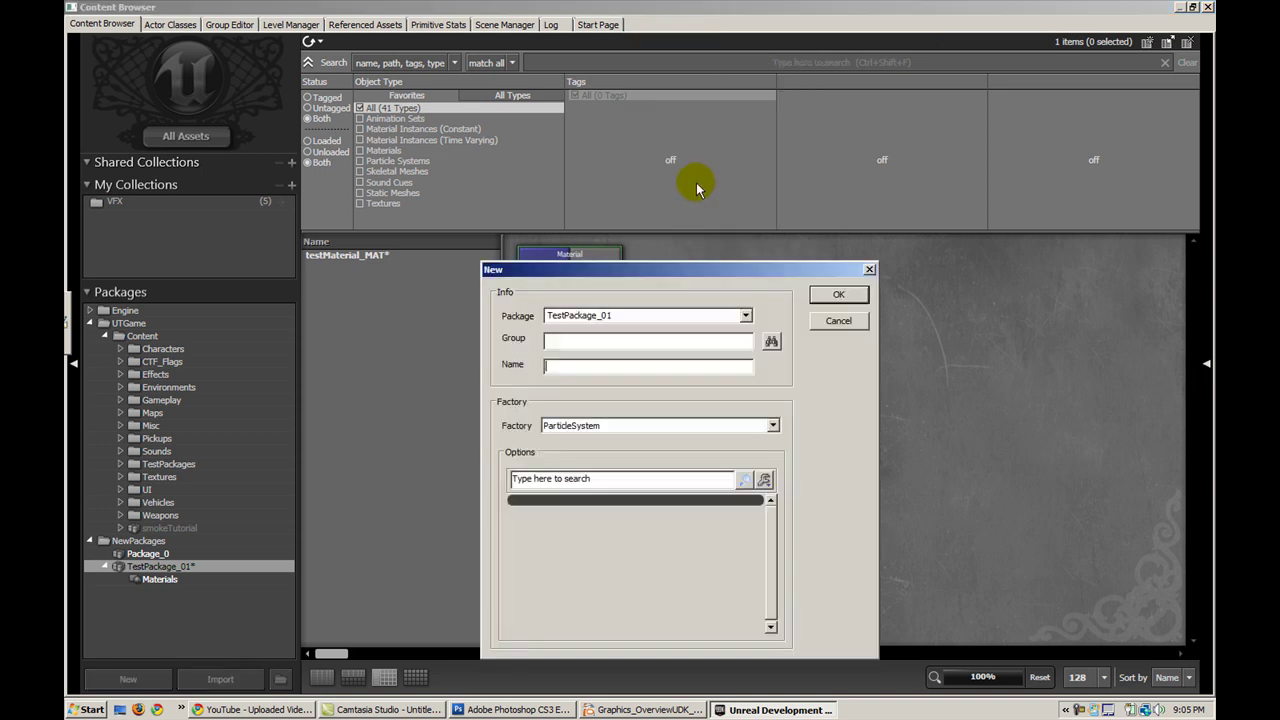
pyautogui.click(591, 343)
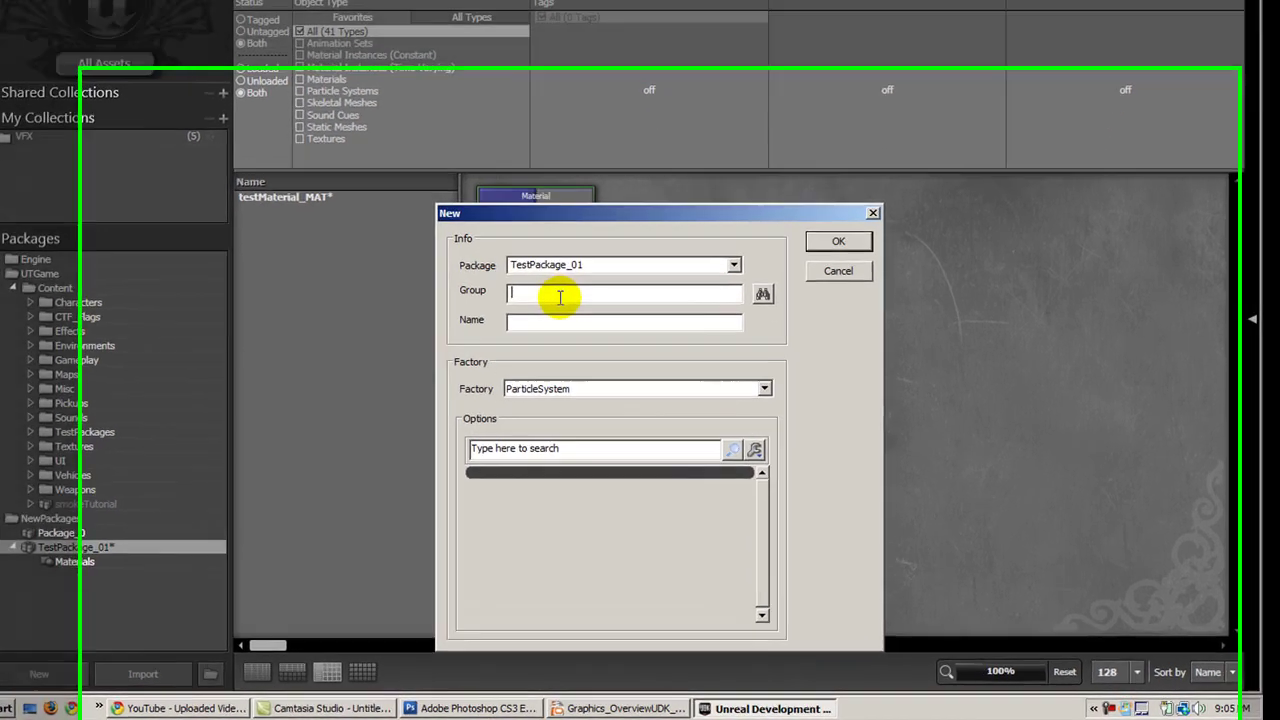
pyautogui.write('VFX')
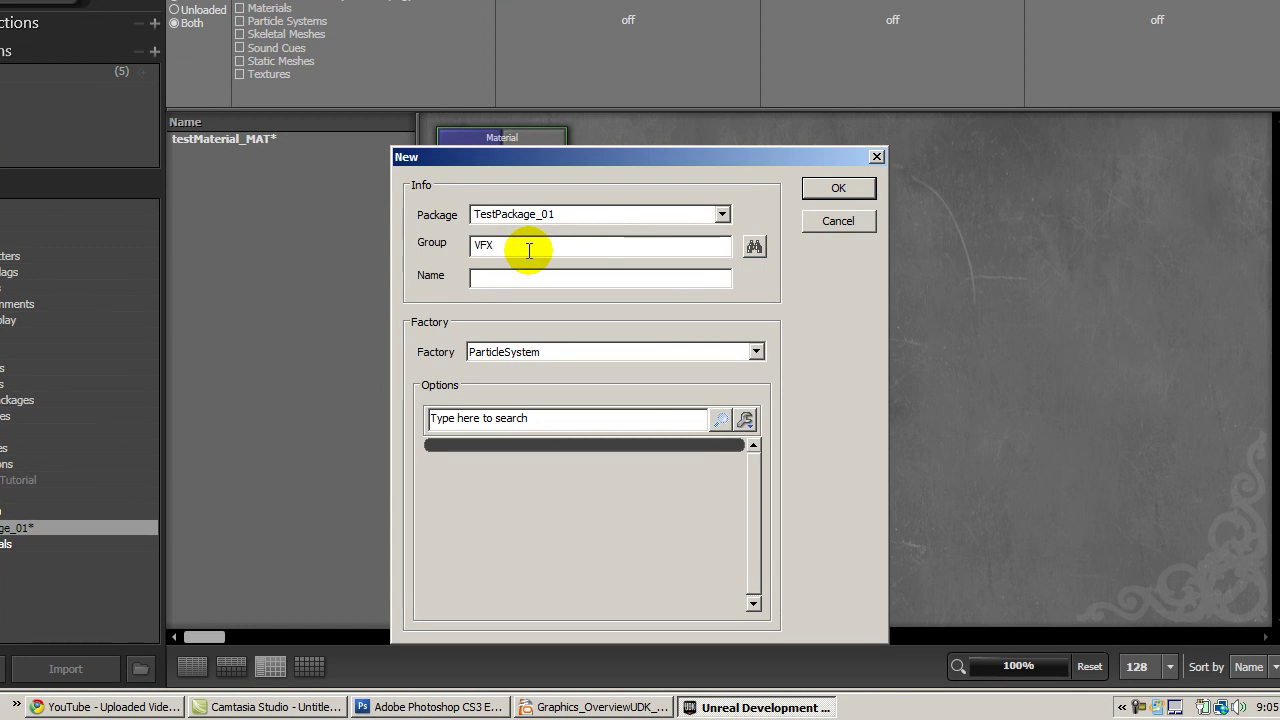
pyautogui.write('.')
pyautogui.write('TestEffects')
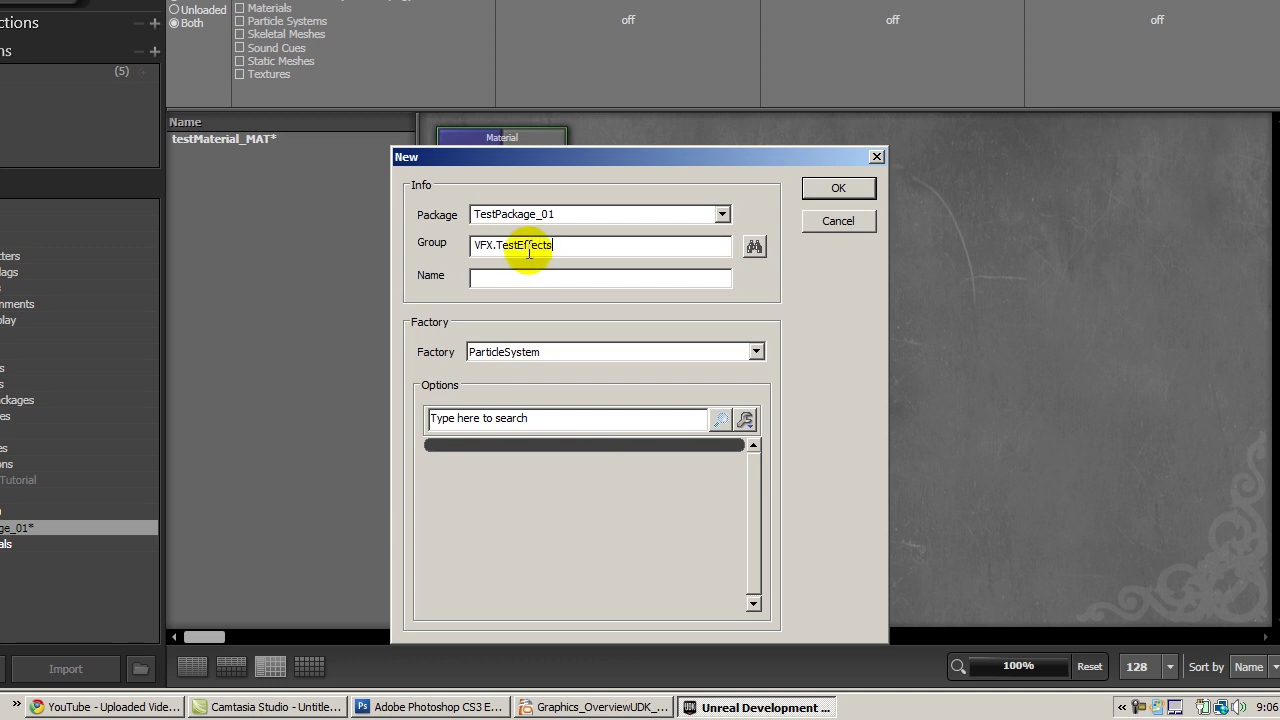
# Name the particle system TestEffect_vFX, create it, and show the contents of TestPackage_01.
pyautogui.press('Tab')
pyautogui.write('TestEffect_VFX')
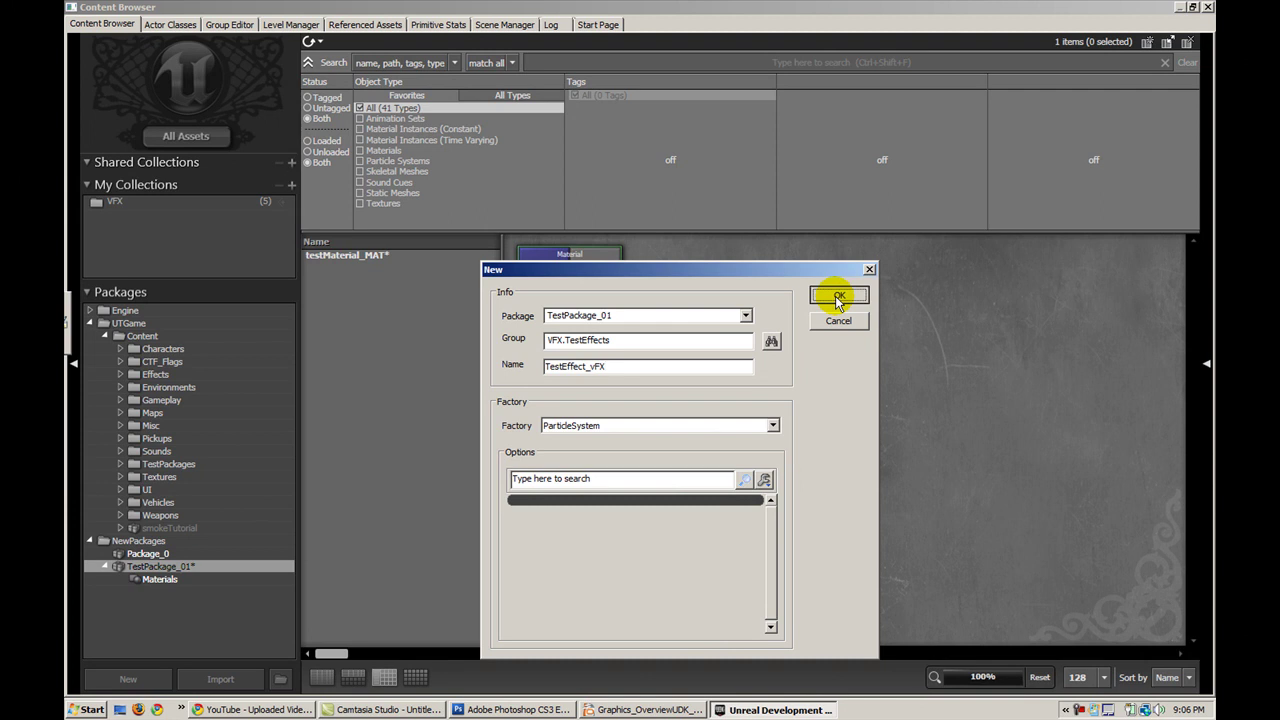
pyautogui.click(838, 282)
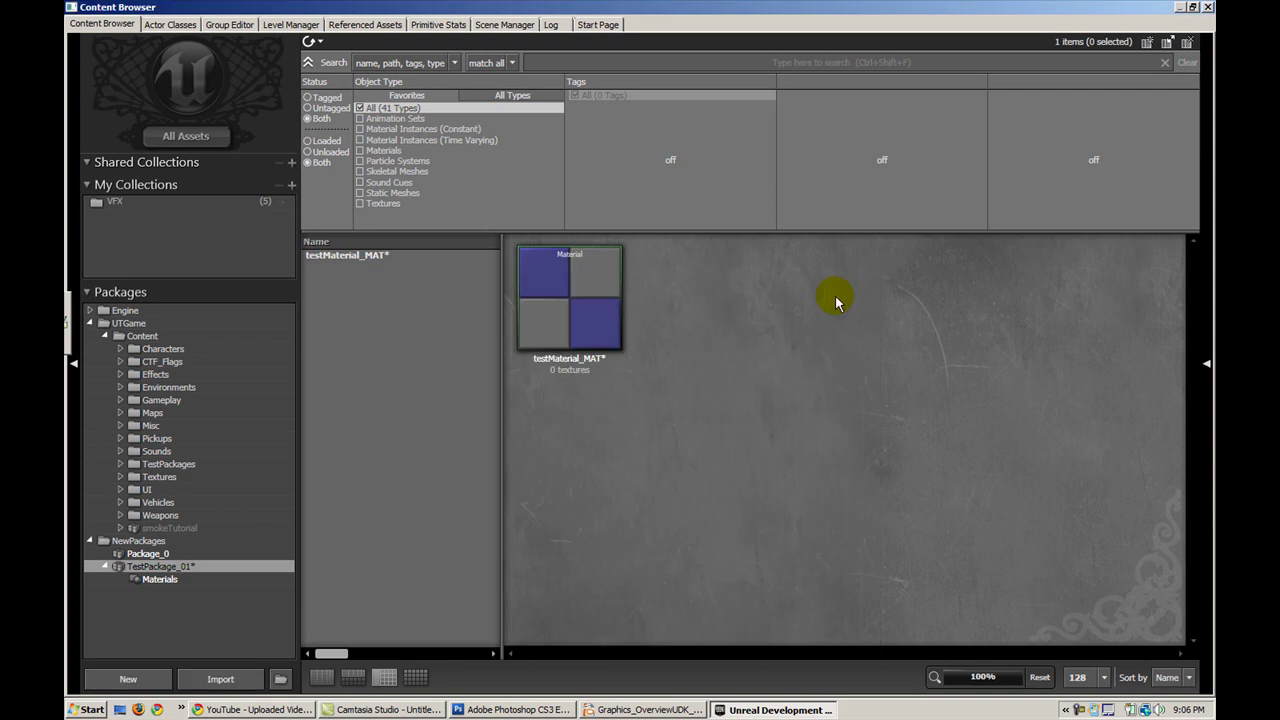
pyautogui.click(172, 570)
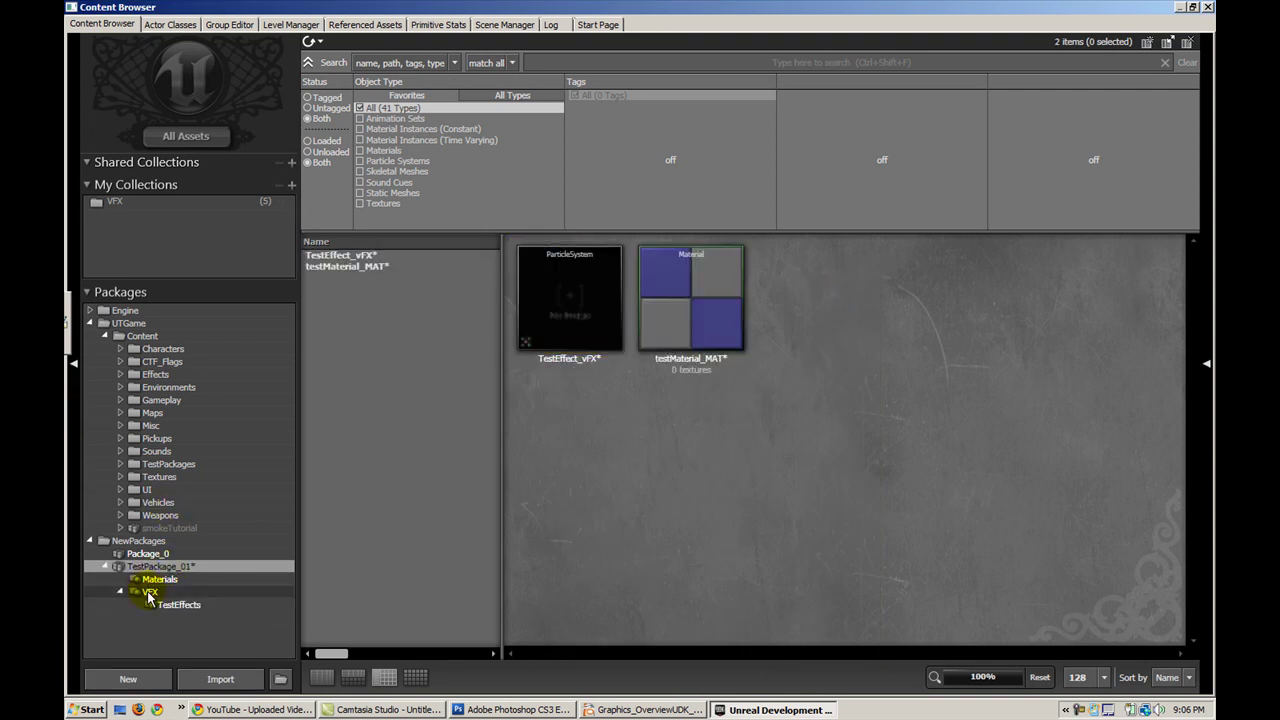
# Open TestEffect_vFX from the VFX.TestEffects group in Cascade and add a new ParticleSpriteEmitter to it.
pyautogui.click(150, 592)
pyautogui.click(178, 606)
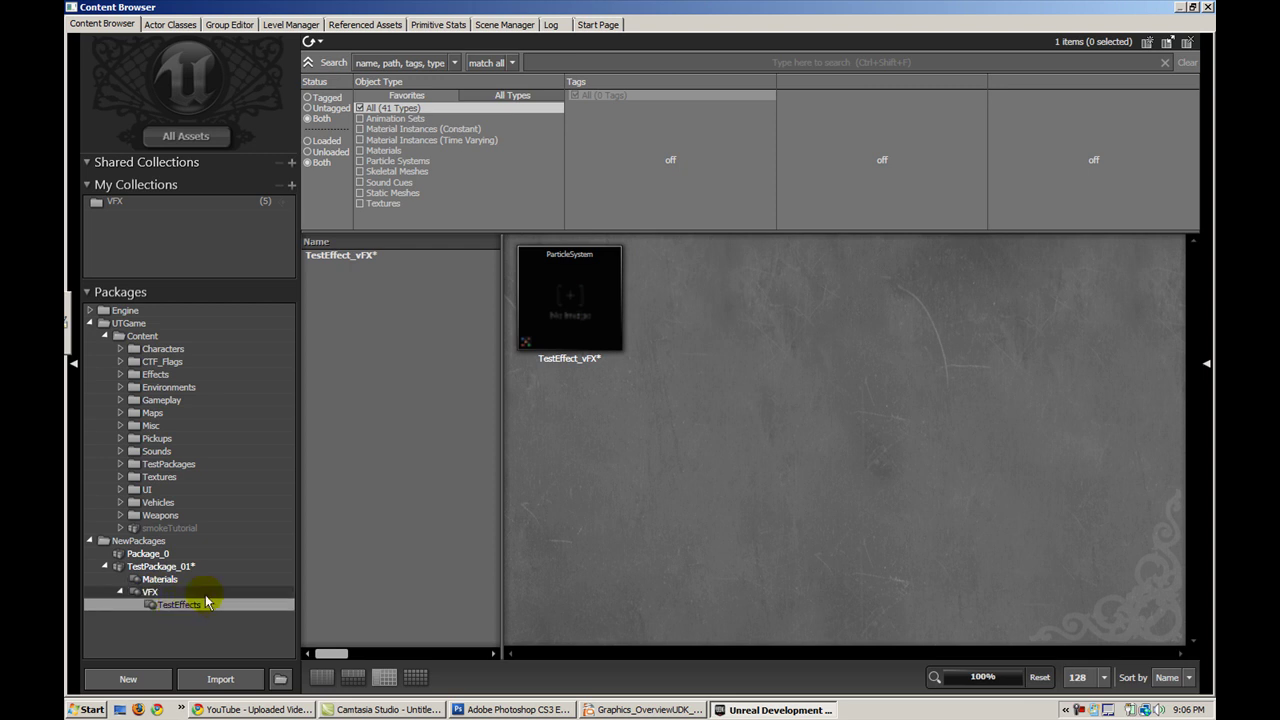
pyautogui.click(546, 310)
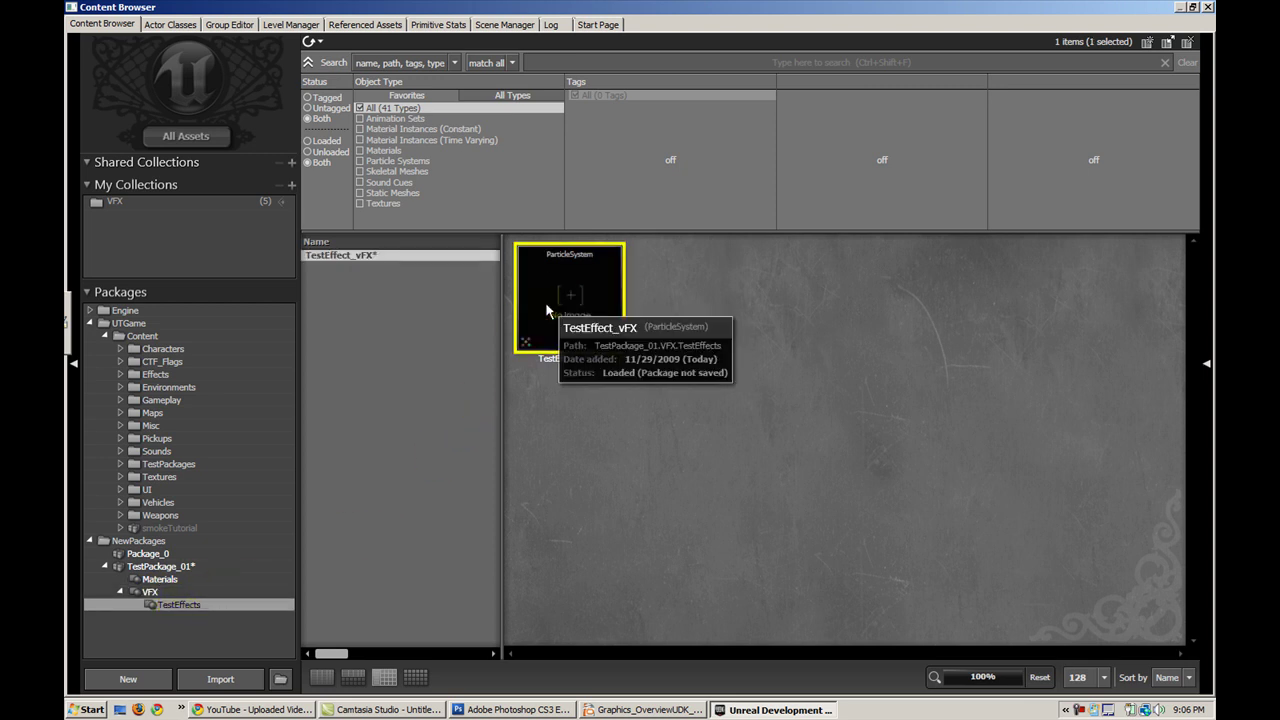
pyautogui.doubleClick(550, 290)
pyautogui.click(268, 200)
pyautogui.rightClick(516, 161)
pyautogui.click(535, 160)
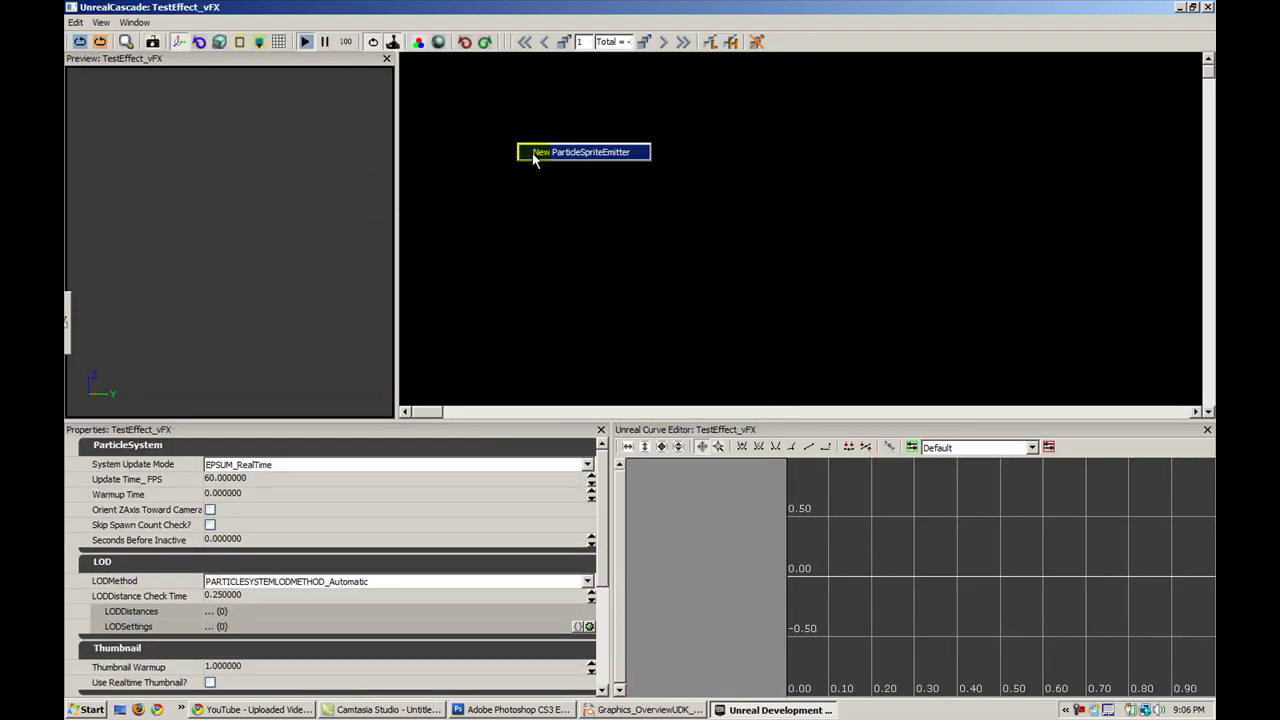
pyautogui.click(535, 157)
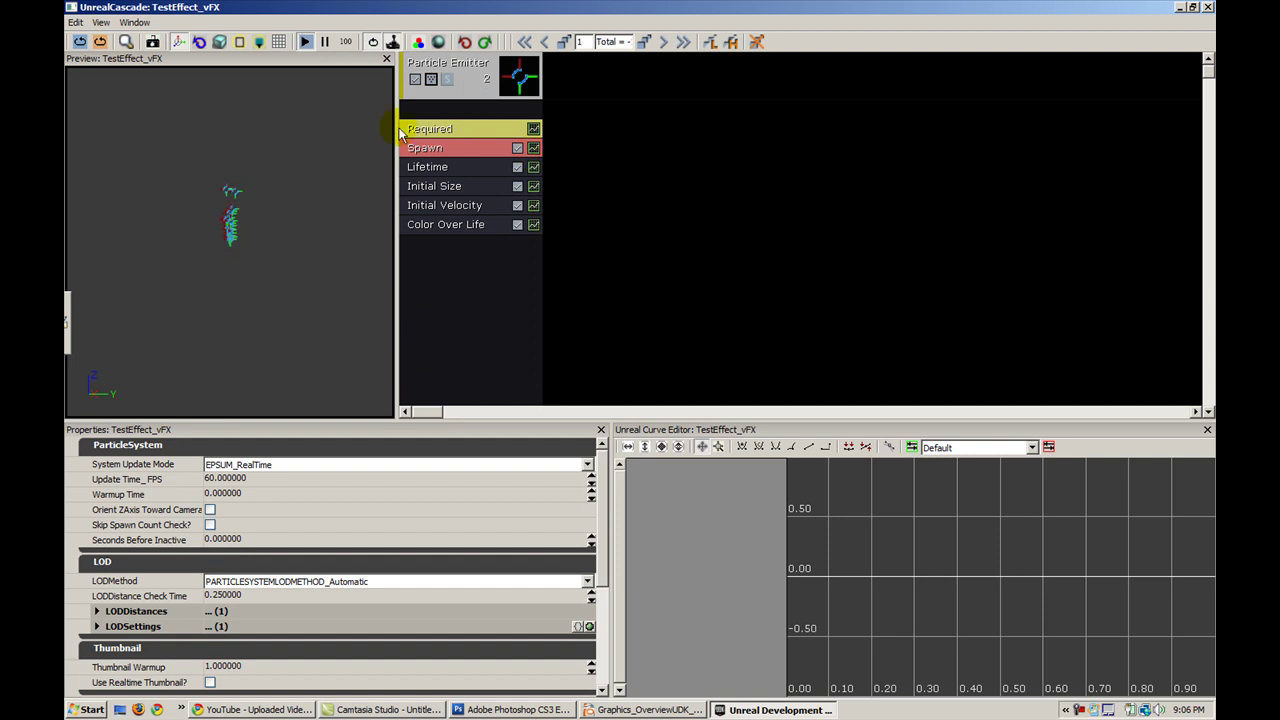
# Inspect the new emitter's particles from other angles in the preview, and close the particle editor.
pyautogui.moveTo(268, 200); pyautogui.dragTo(188, 200)
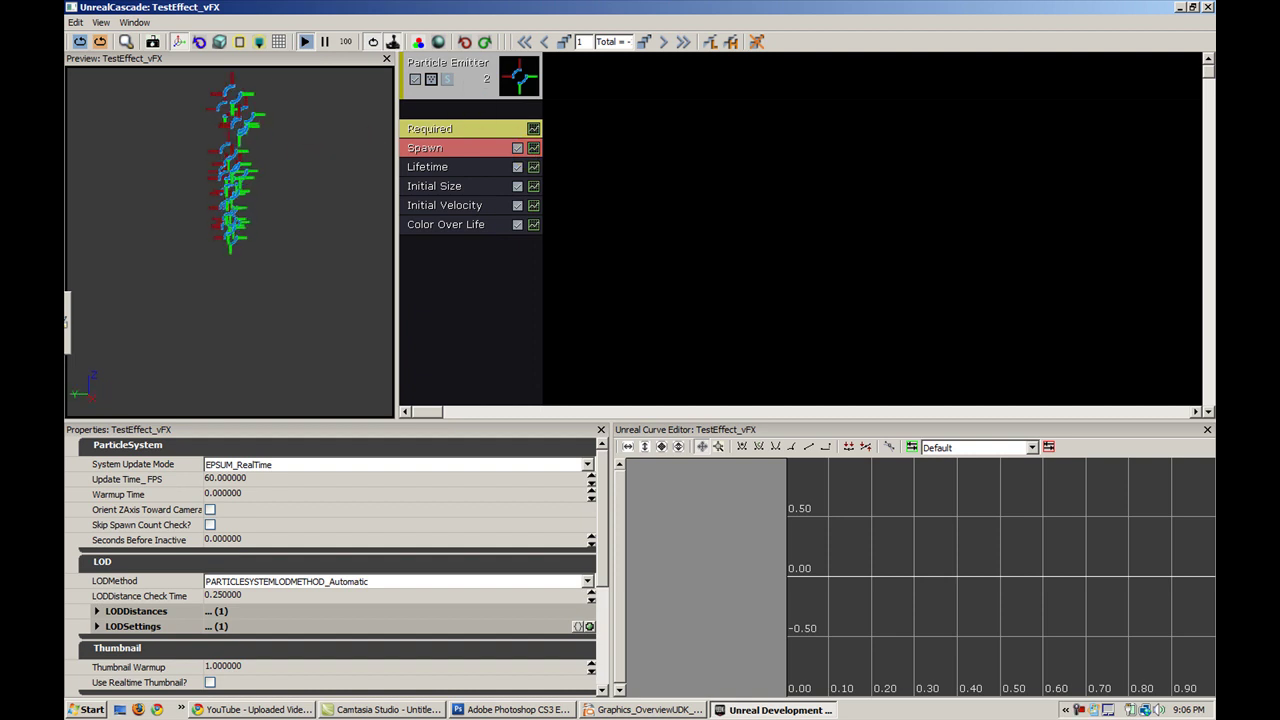
pyautogui.moveTo(254, 200); pyautogui.dragTo(228, 194)
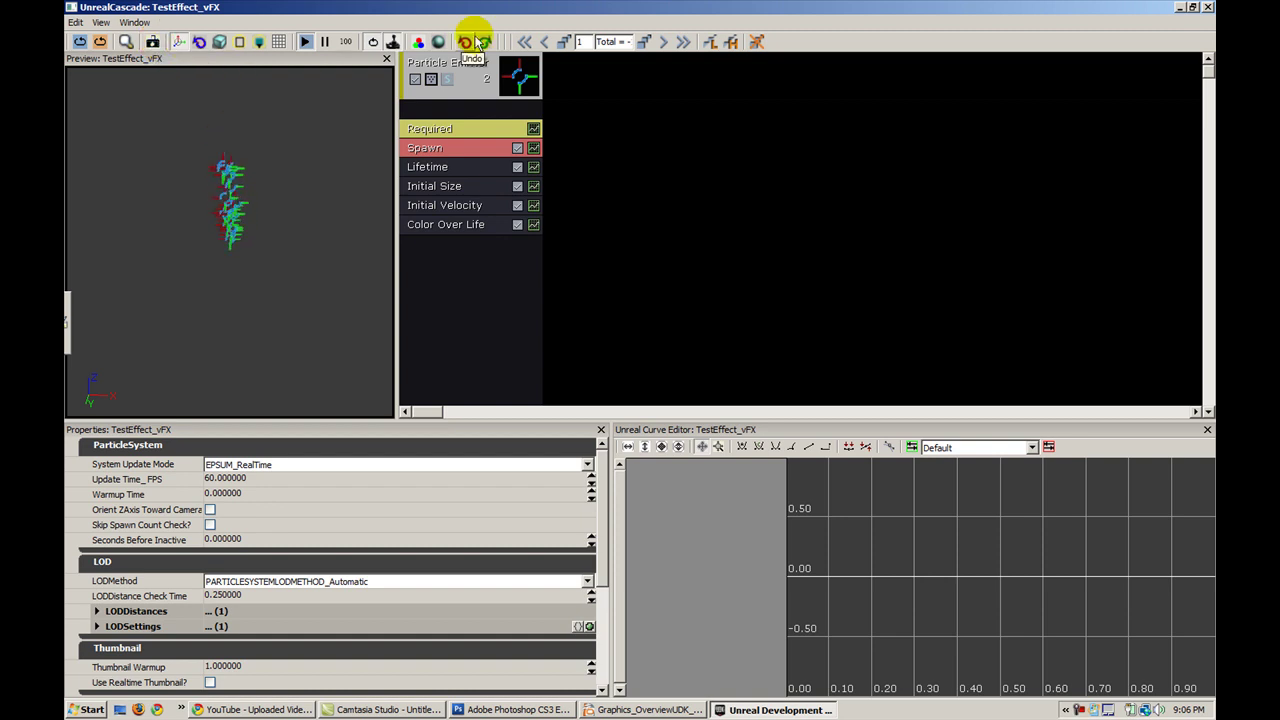
pyautogui.click(1208, 7)
pyautogui.click(623, 357)
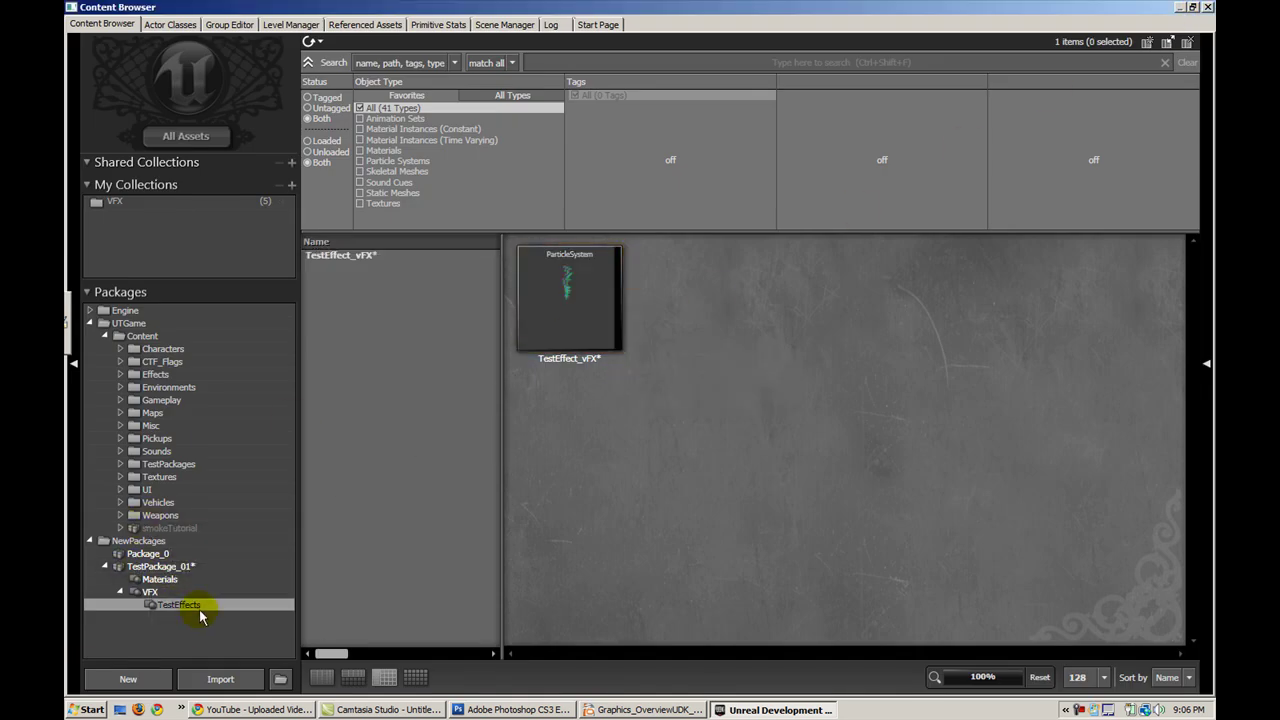
pyautogui.moveTo(546, 335)
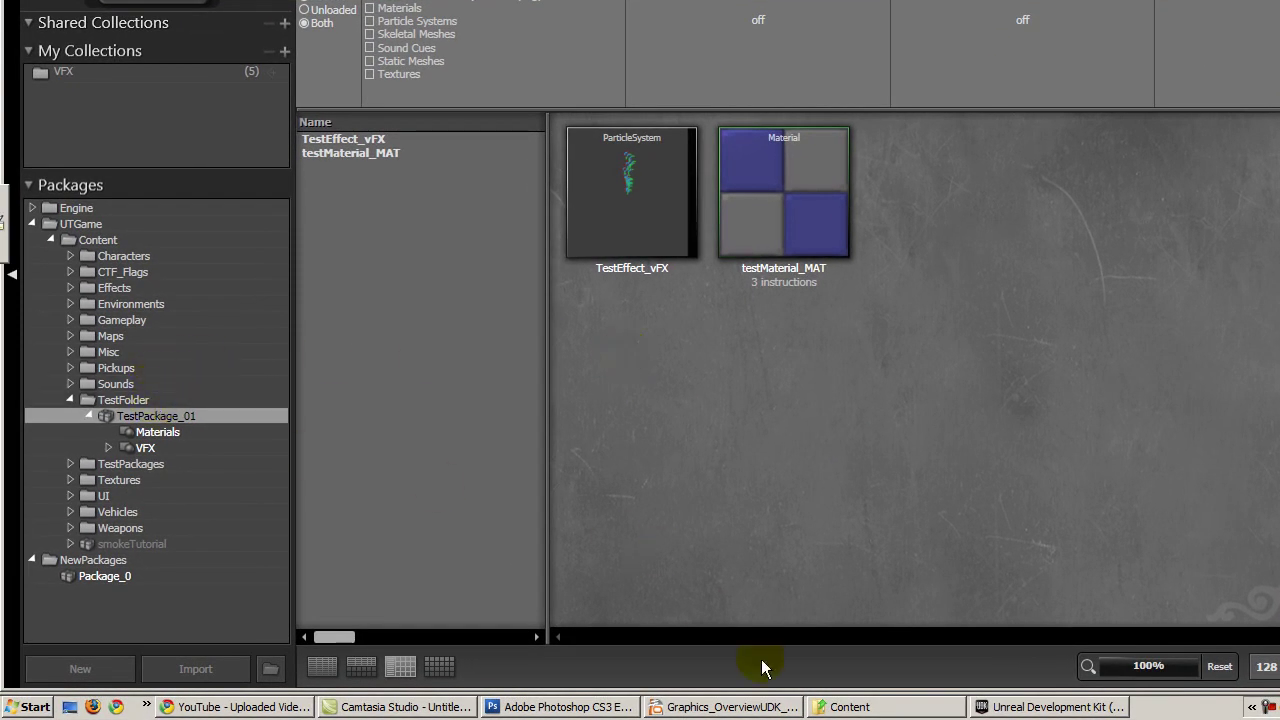
# Switch to the file explorer and check TestPackage_01.upk inside the TestFolder directory of UTGame's Content.
pyautogui.click(868, 706)
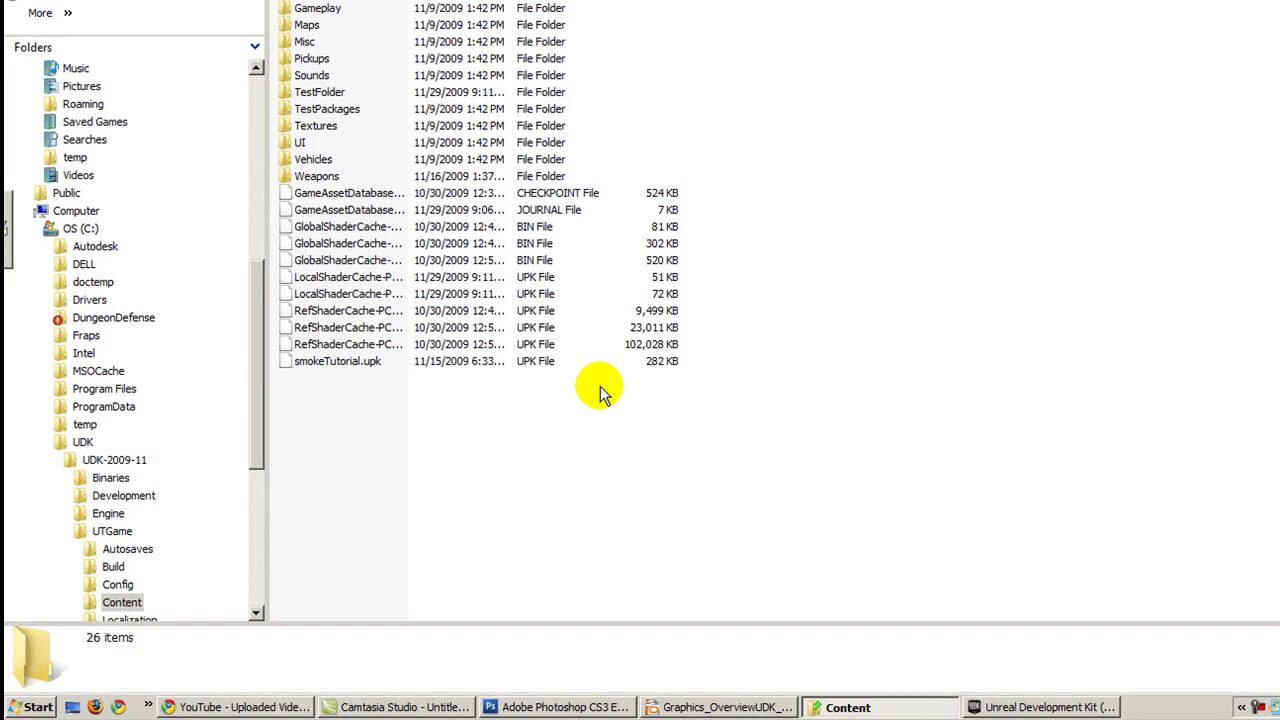
pyautogui.click(318, 102)
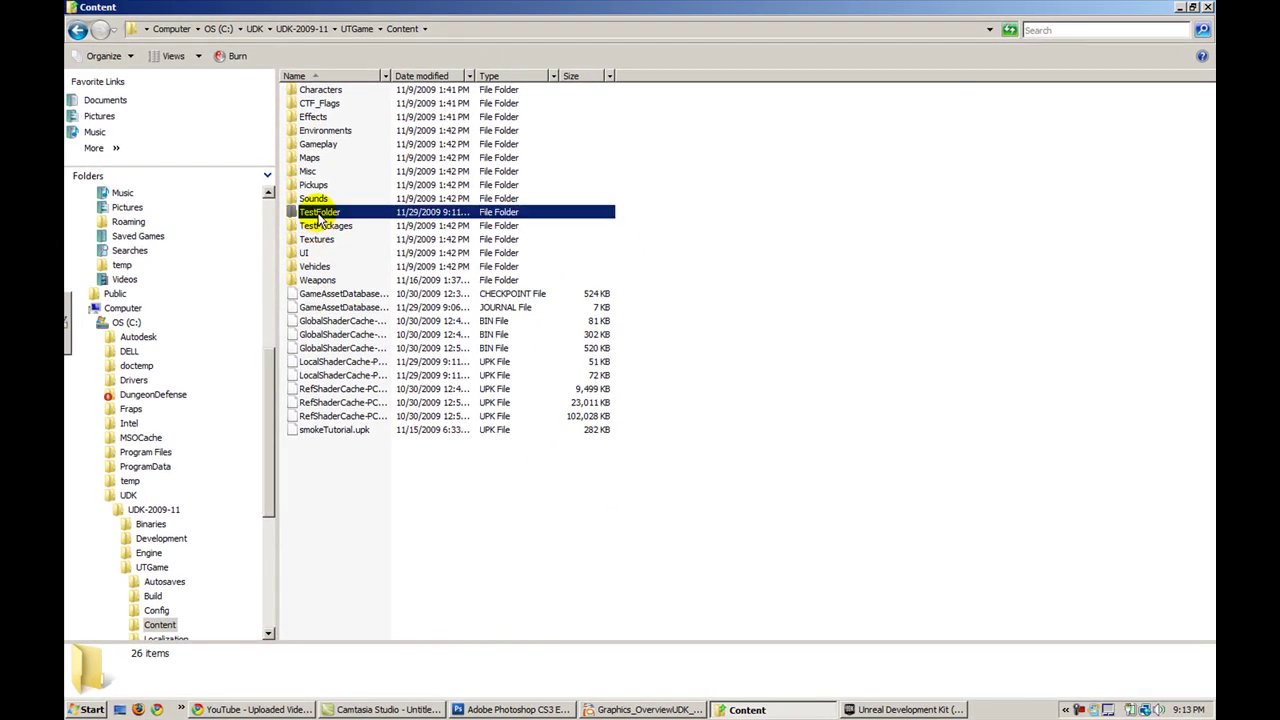
pyautogui.doubleClick(320, 212)
pyautogui.click(330, 89)
pyautogui.click(414, 460)
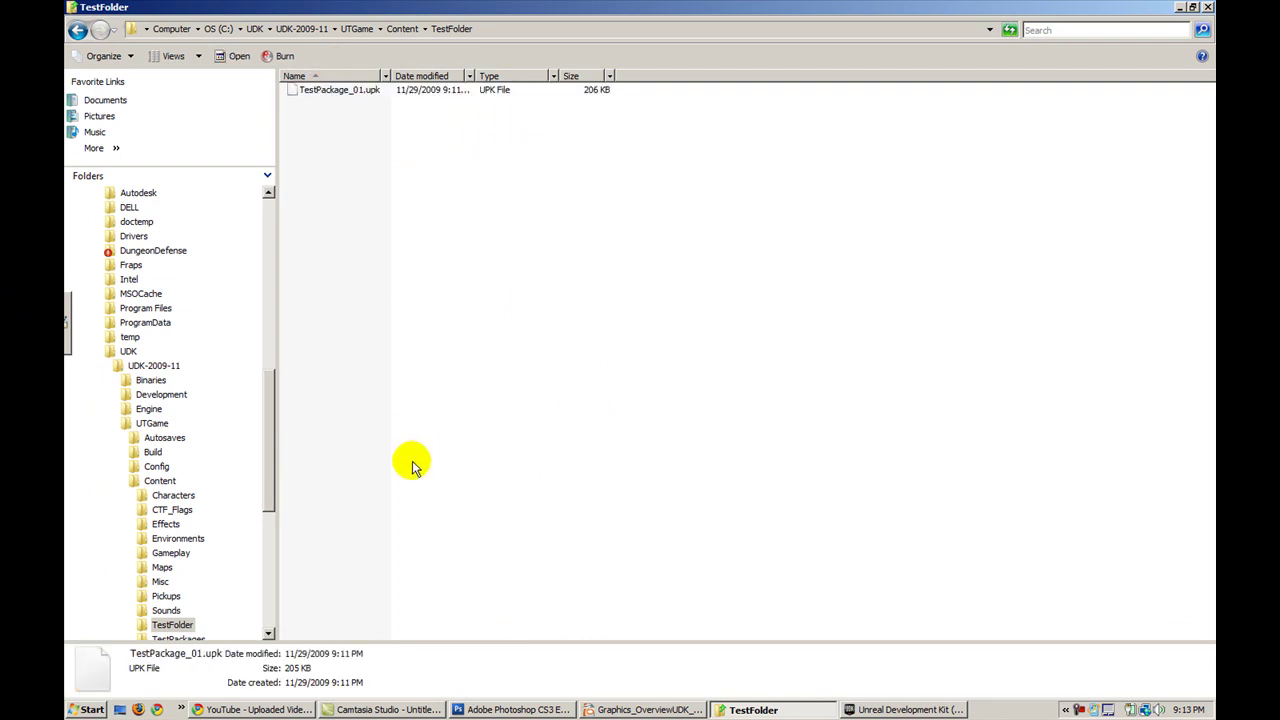
# Switch back to the Unreal Development Kit and save the TestPackage_01 package.
pyautogui.click(847, 710)
pyautogui.rightClick(166, 478)
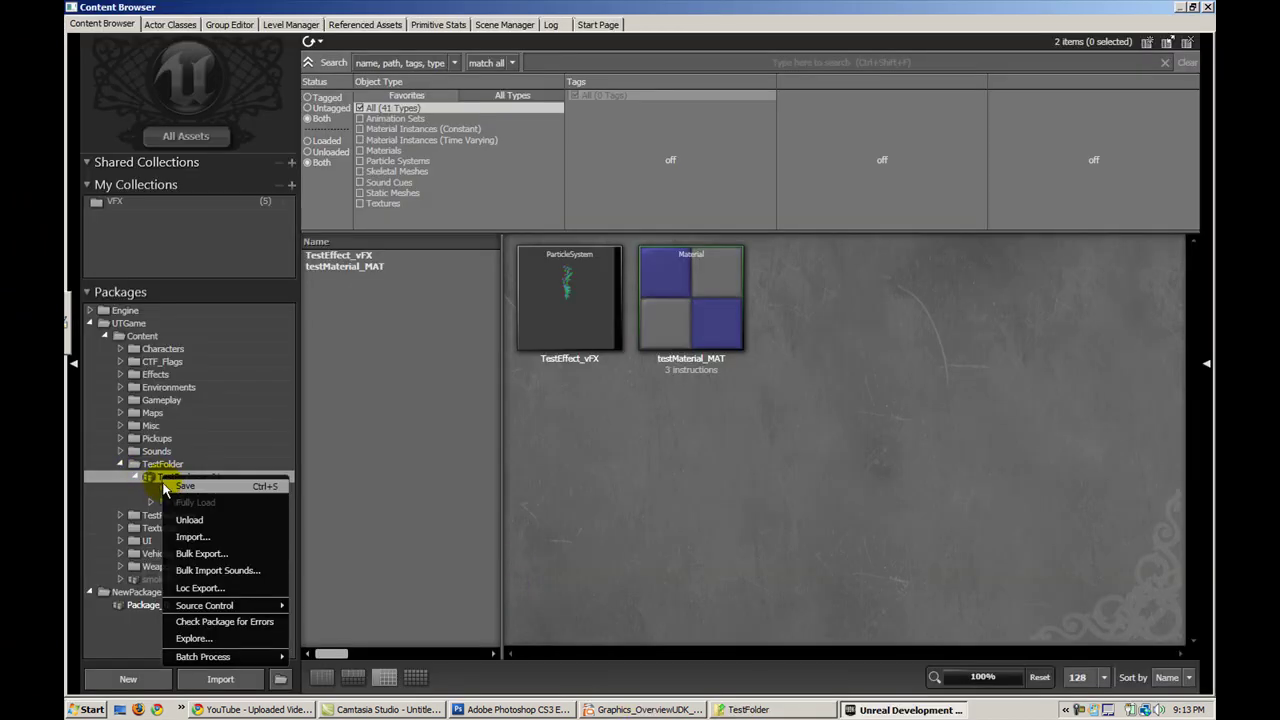
pyautogui.click(186, 486)
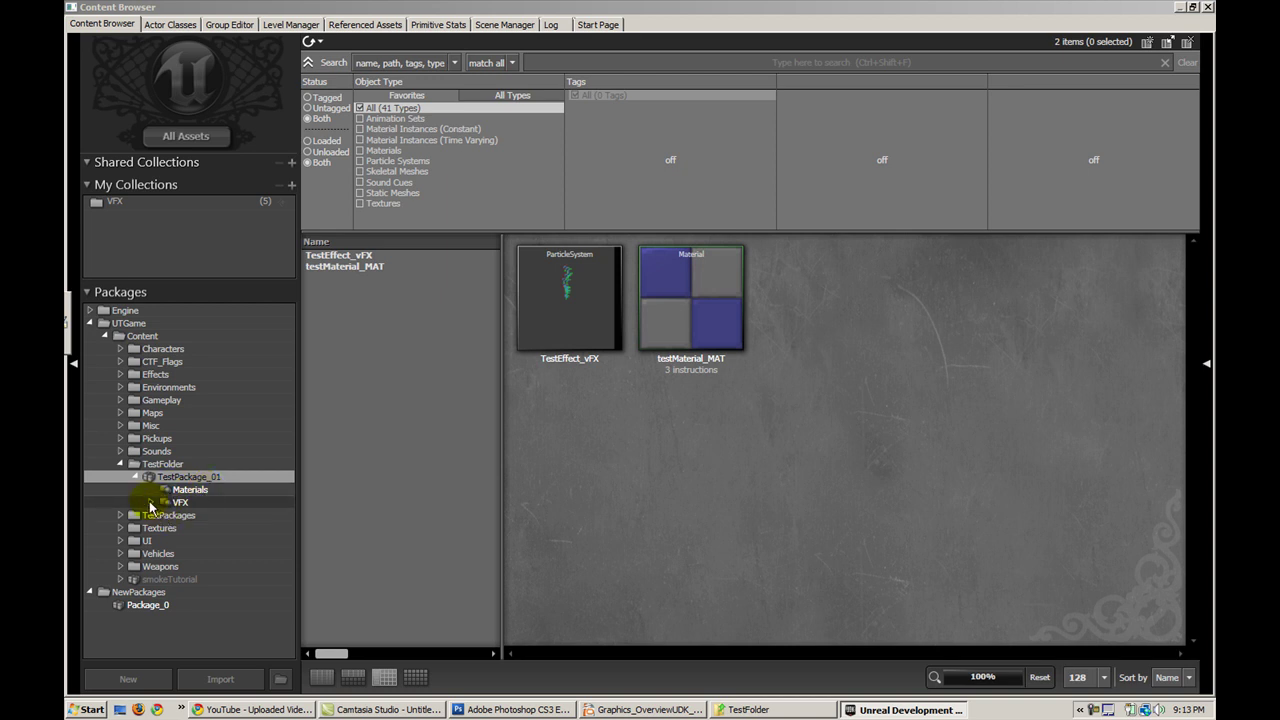
# Review the hierarchy of TestFolder, TestPackage_01 and its Materials and VFX groups, including the nested group under VFX.
pyautogui.click(157, 464)
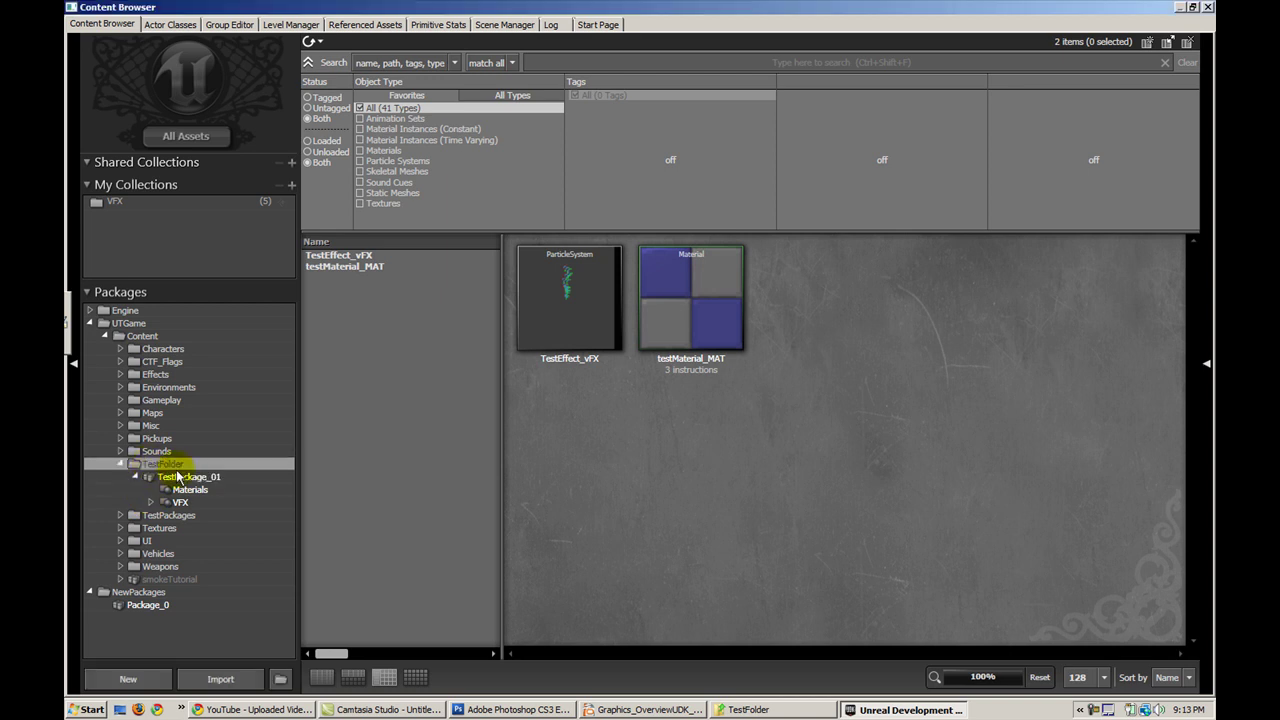
pyautogui.click(178, 477)
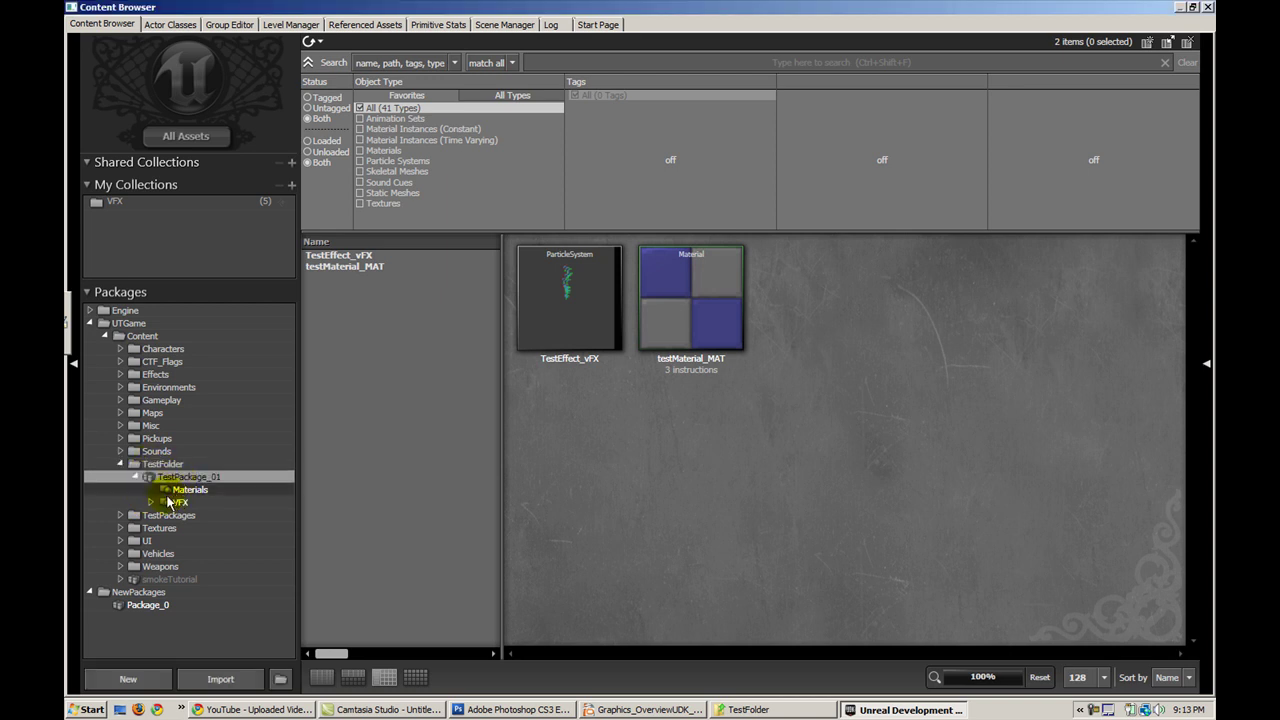
pyautogui.click(152, 502)
pyautogui.click(172, 502)
pyautogui.click(172, 490)
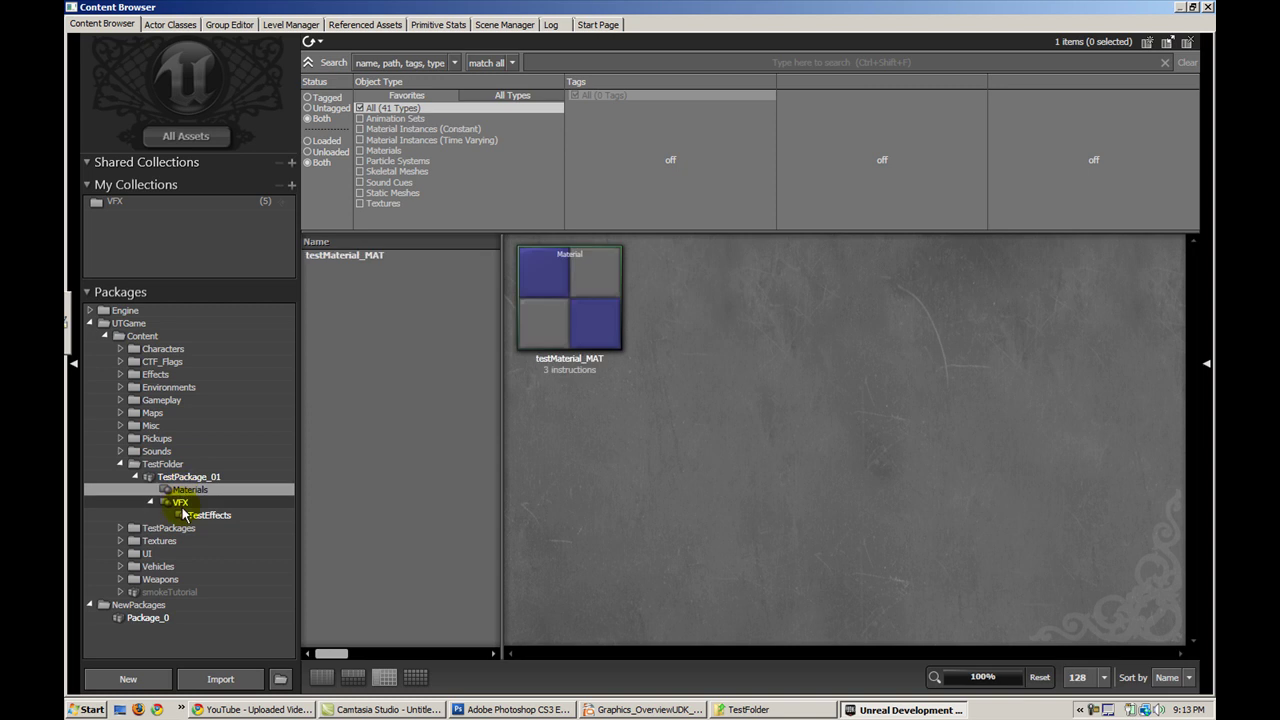
pyautogui.click(180, 502)
pyautogui.click(180, 490)
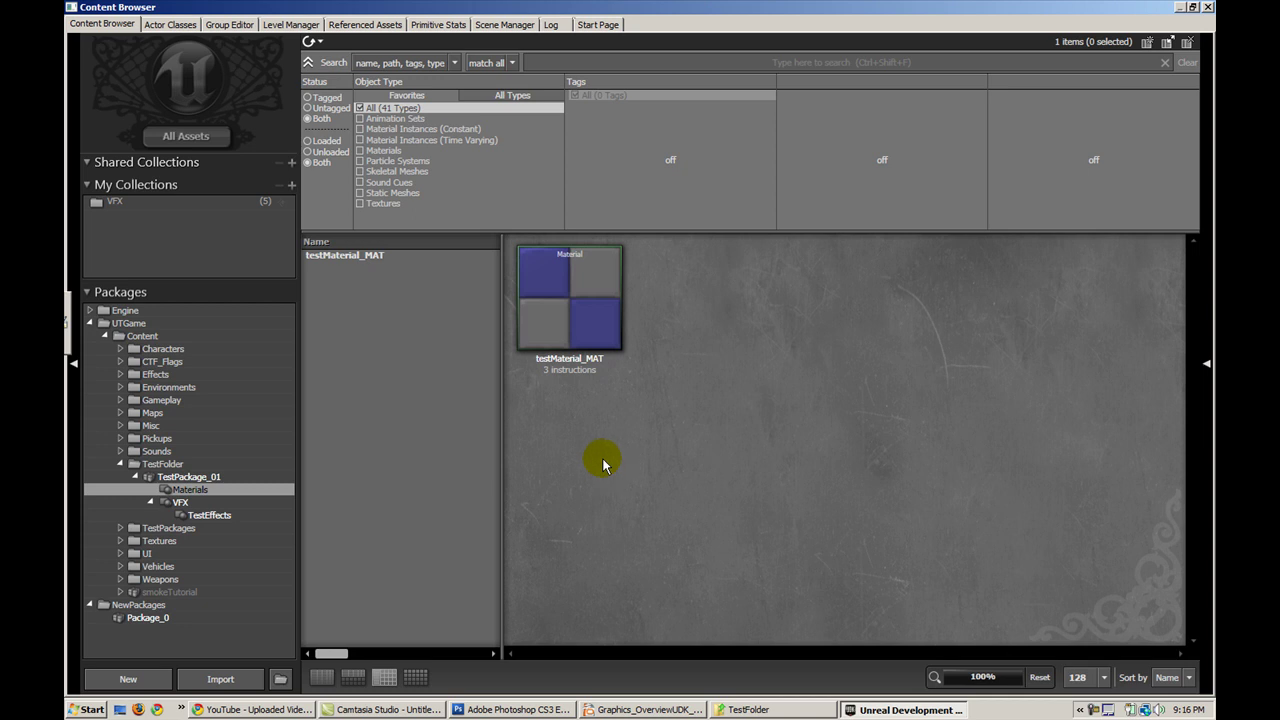
# Show the tag management area and list all assets of TestPackage_01.
pyautogui.click(1206, 368)
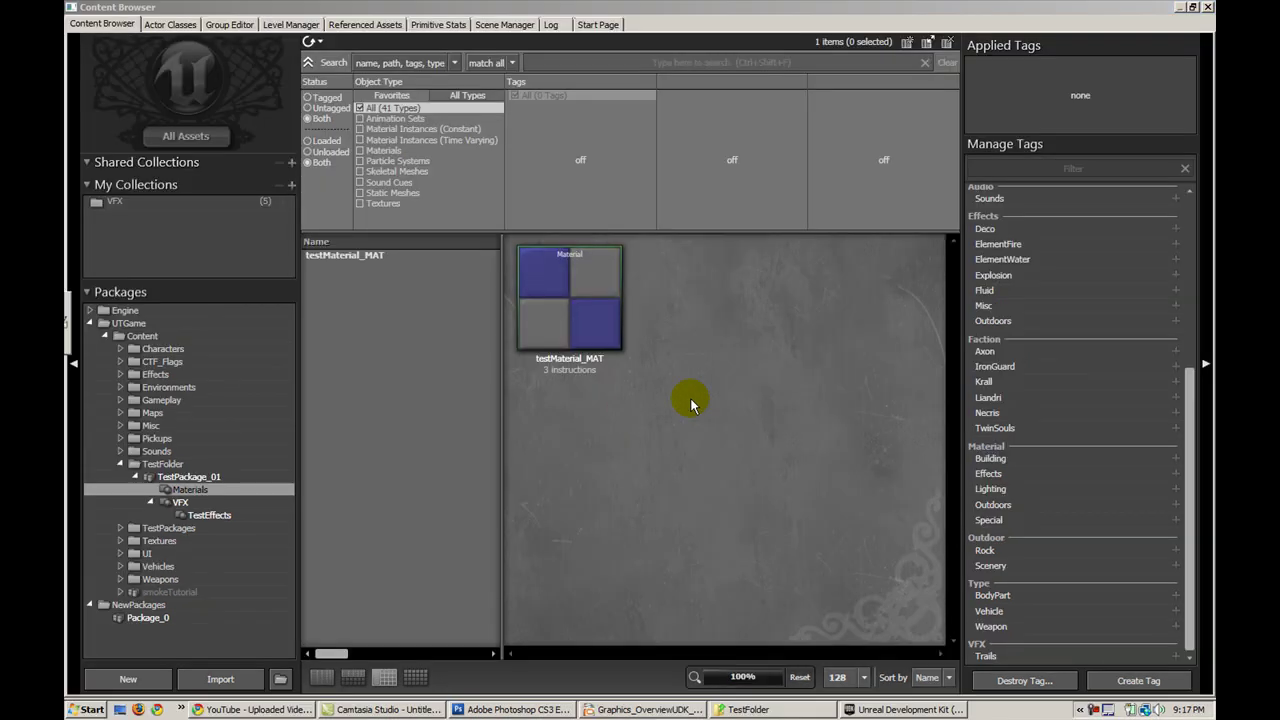
pyautogui.click(240, 478)
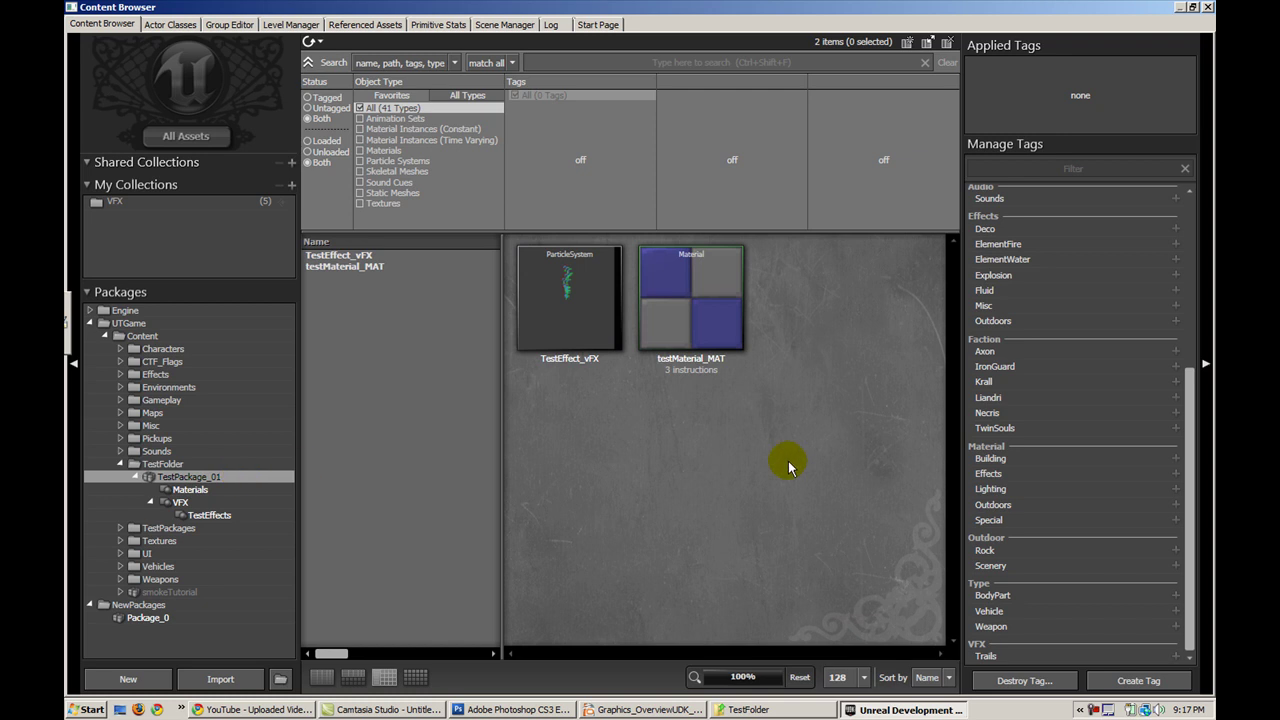
pyautogui.moveTo(602, 346)
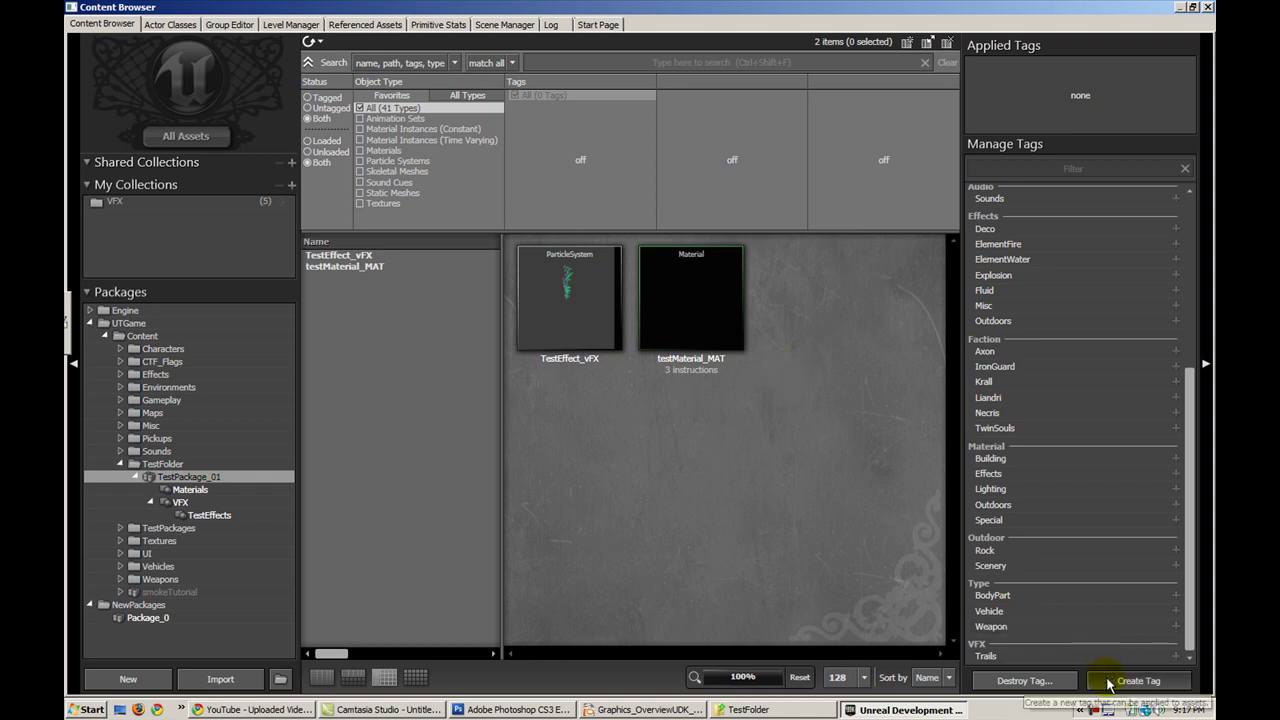
# Create a new tag named TestTag in a new tag group called ExampleGroup.
pyautogui.click(1110, 681)
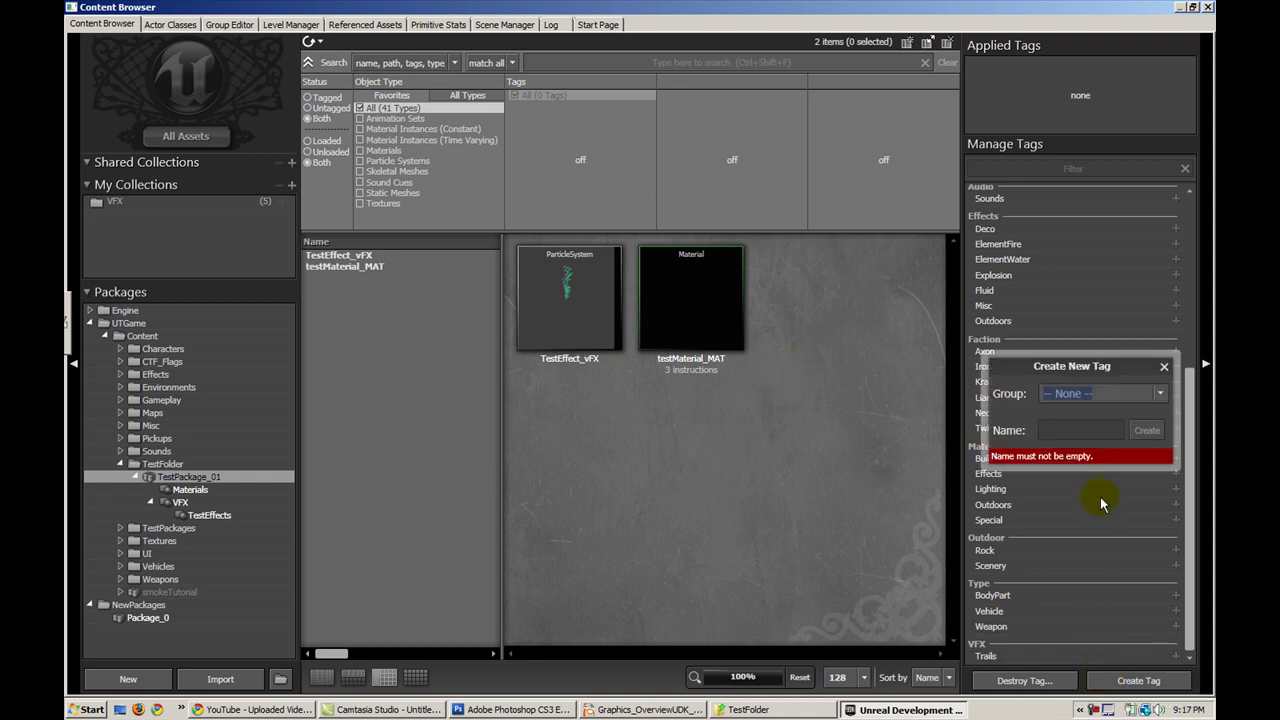
pyautogui.write('ExampleFpo')
pyautogui.press('BackSpace')
pyautogui.press('BackSpace')
pyautogui.press('BackSpace')
pyautogui.write('Group')
pyautogui.press('Tab')
pyautogui.write('TestTag')
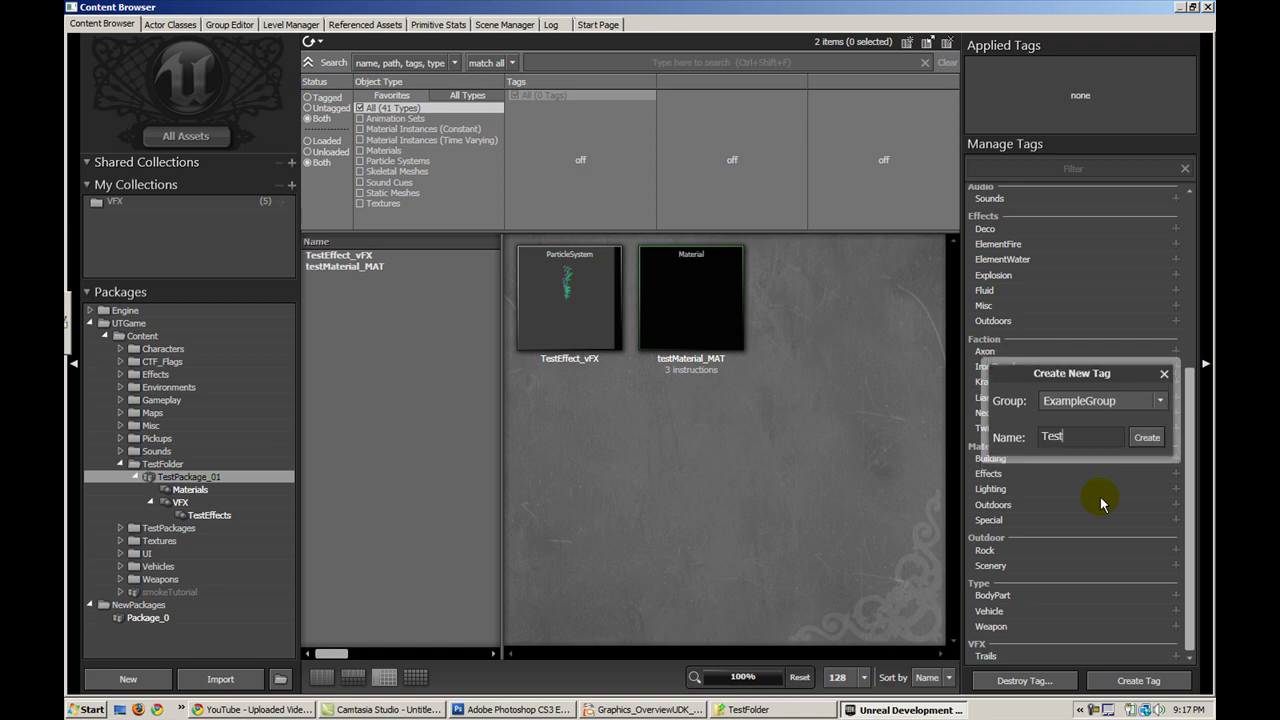
pyautogui.click(1146, 437)
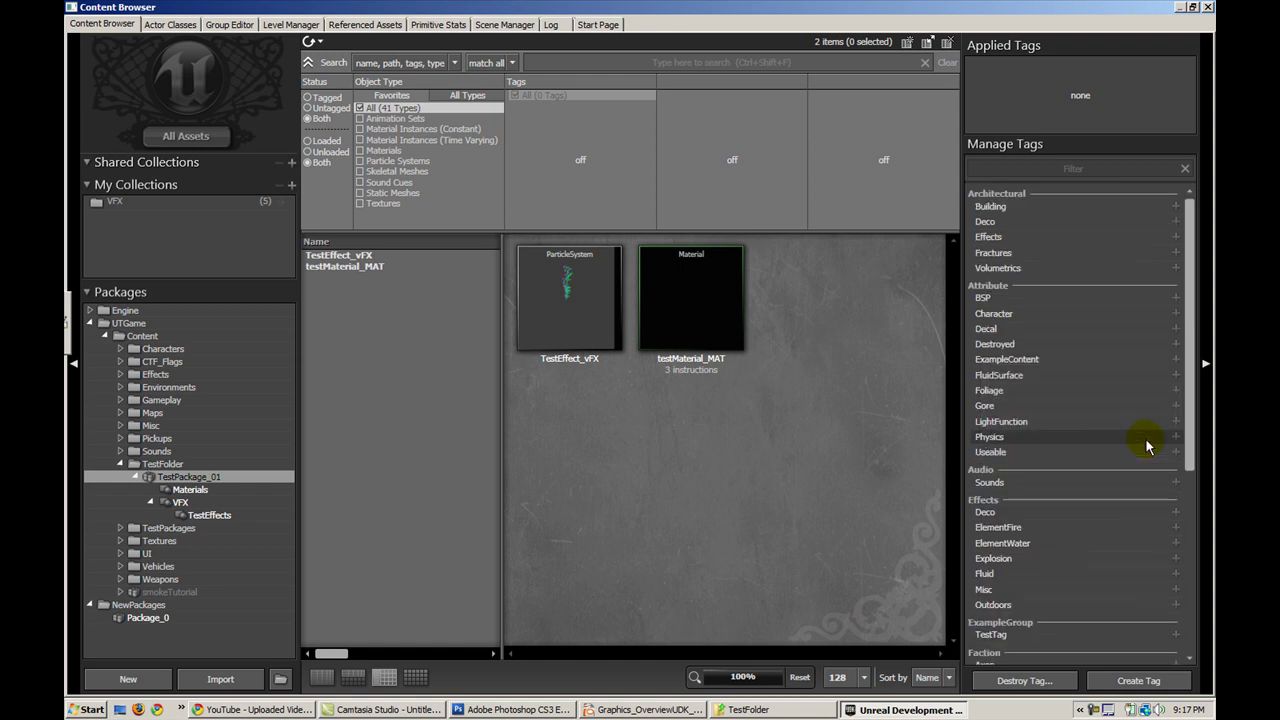
# Find TestTag under ExampleGroup and apply it to the TestEffect_vFX particle system.
pyautogui.moveTo(1193, 398); pyautogui.dragTo(1190, 580)
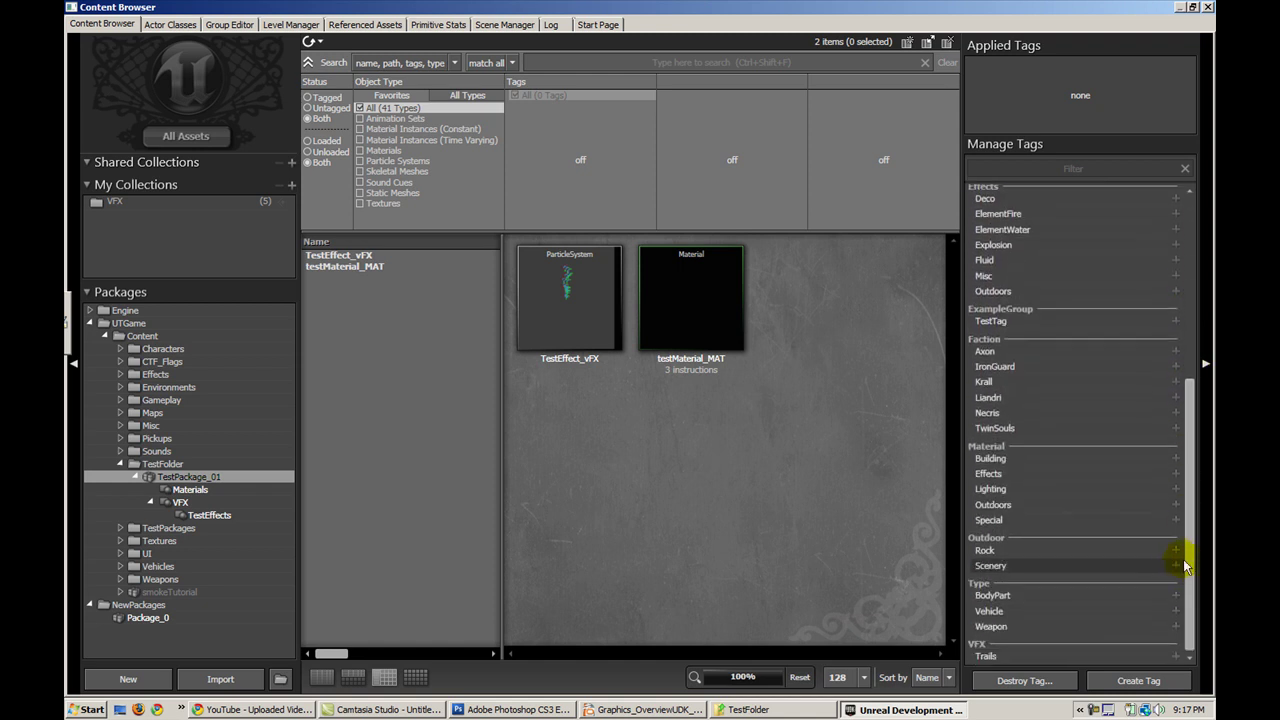
pyautogui.moveTo(1186, 566); pyautogui.dragTo(1184, 480)
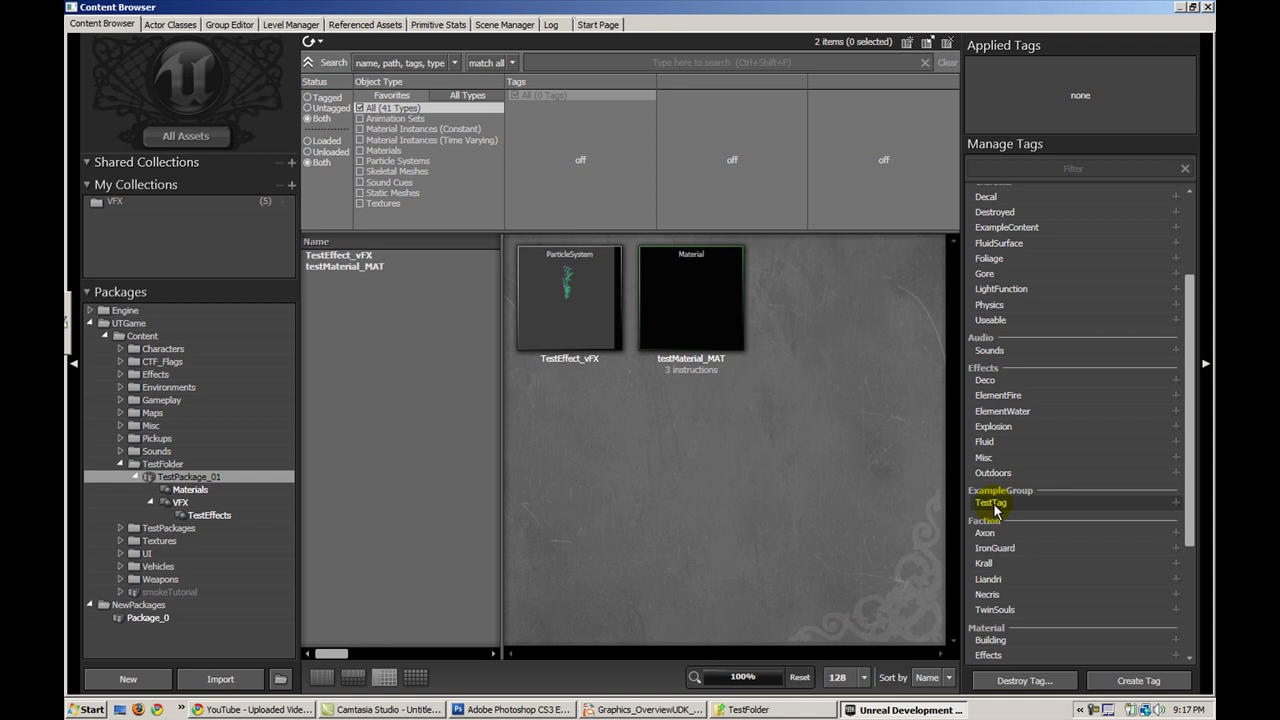
pyautogui.click(603, 326)
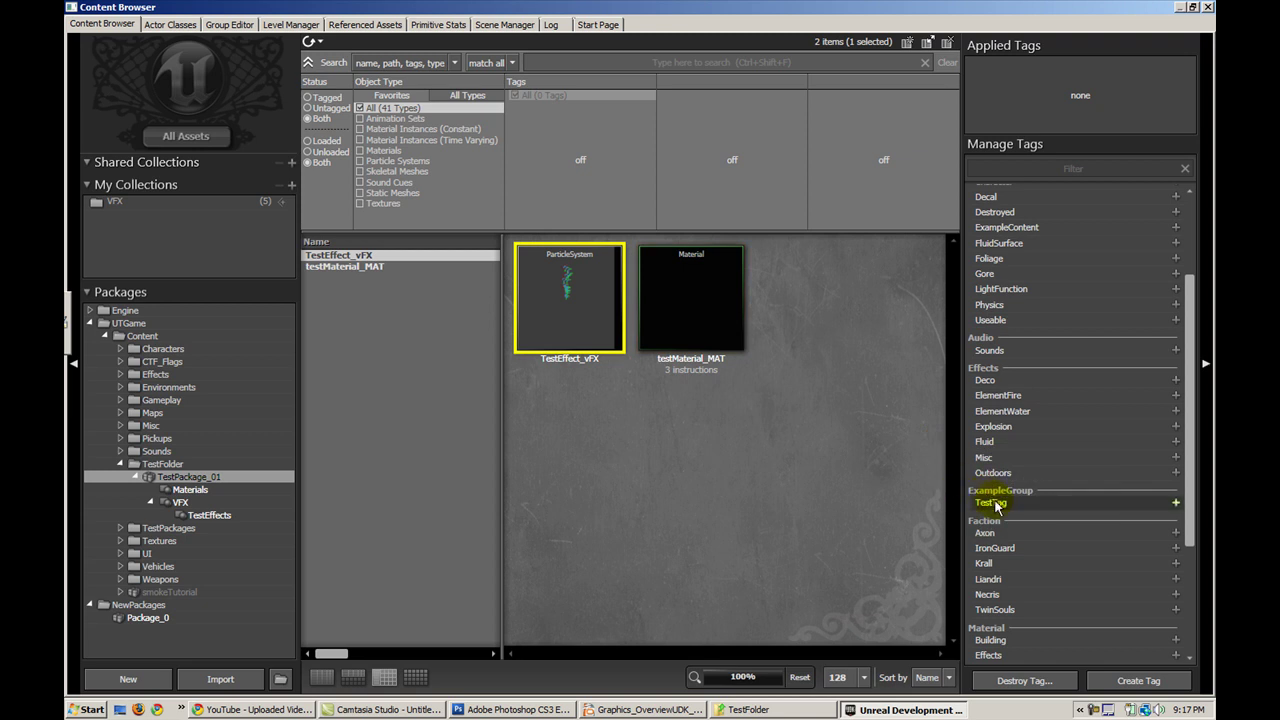
pyautogui.click(1175, 504)
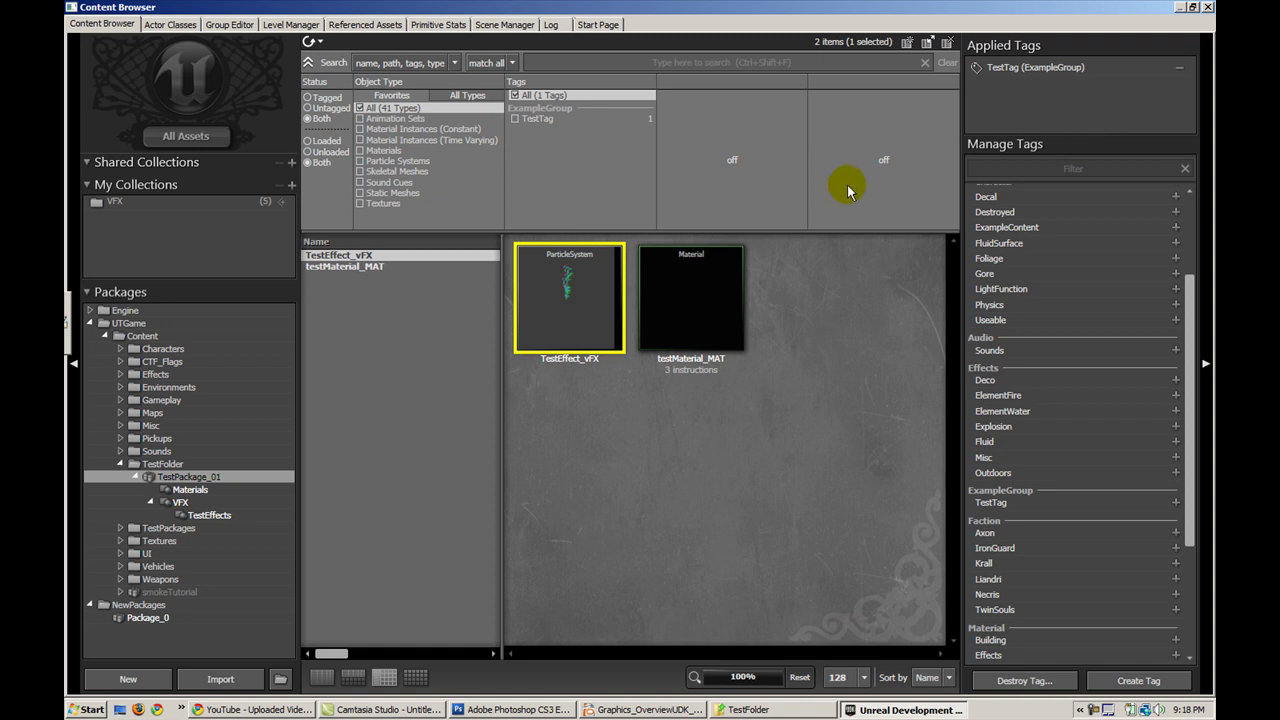
# Apply the VFX tag Trails and the Effects tags Deco and Outdoors to TestEffect_vFX.
pyautogui.moveTo(525, 240)
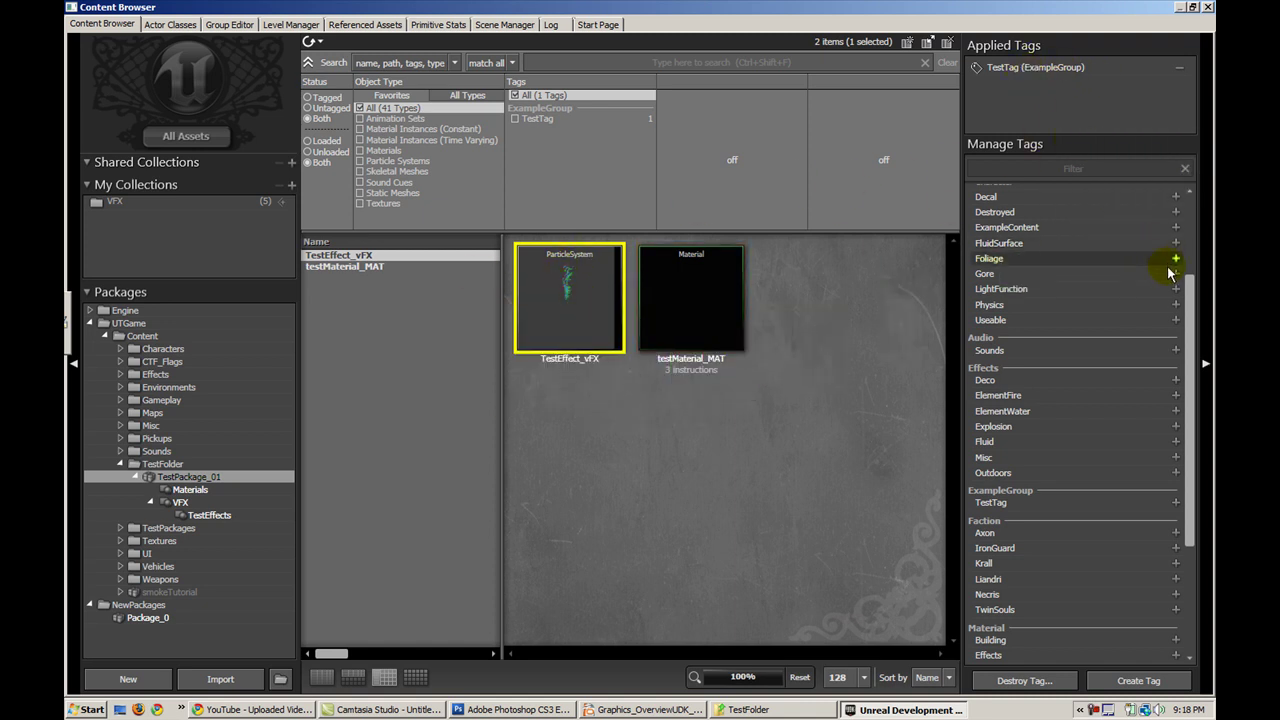
pyautogui.moveTo(1188, 278); pyautogui.dragTo(1192, 445)
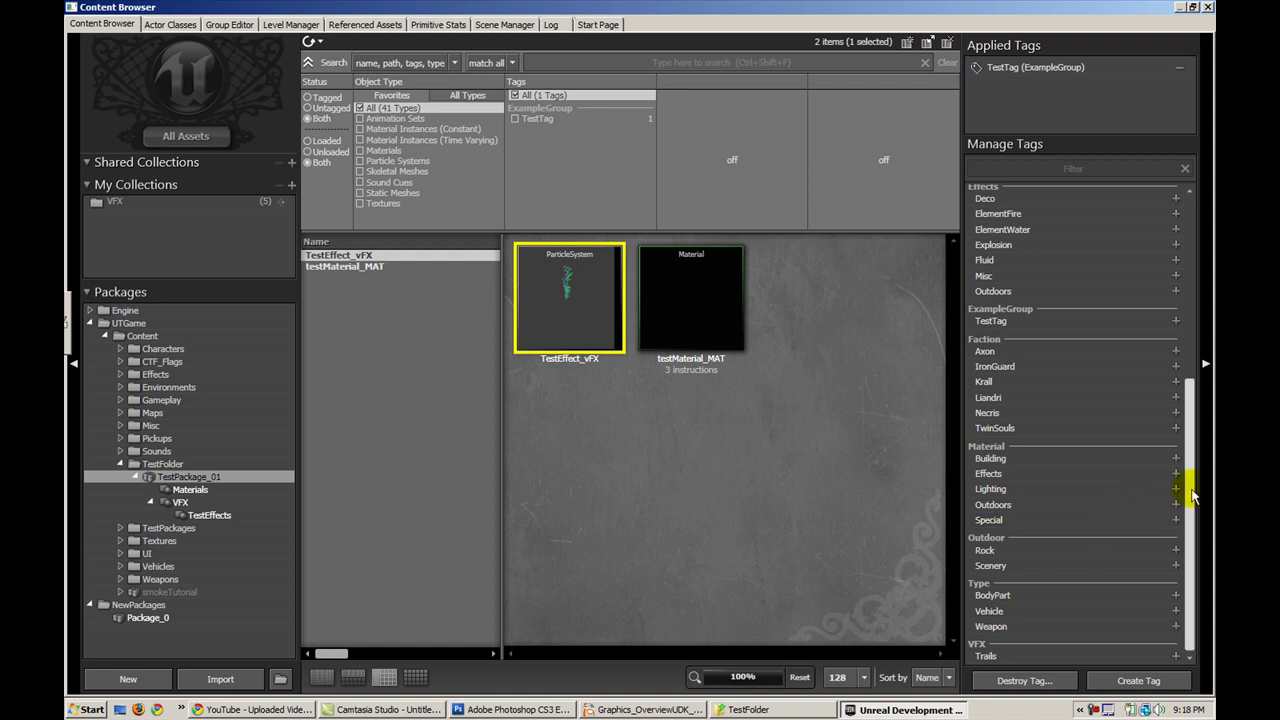
pyautogui.click(1175, 660)
pyautogui.moveTo(1194, 632); pyautogui.dragTo(1177, 443)
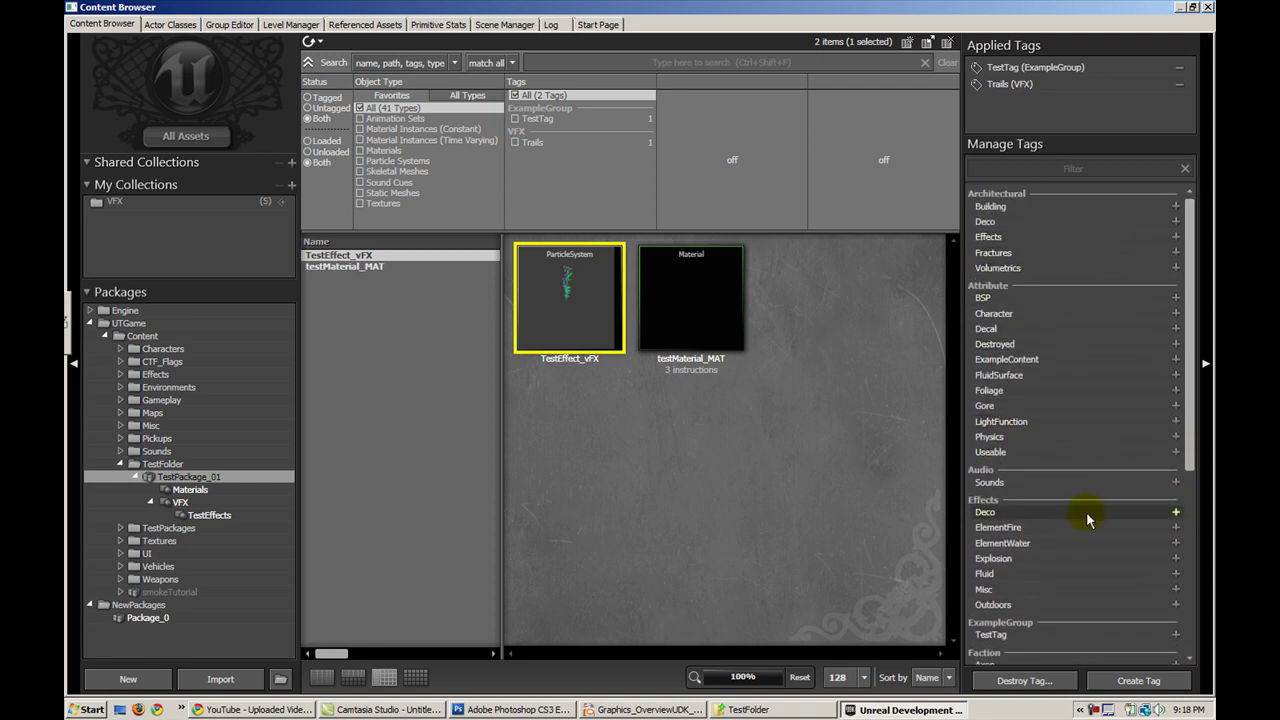
pyautogui.click(1176, 513)
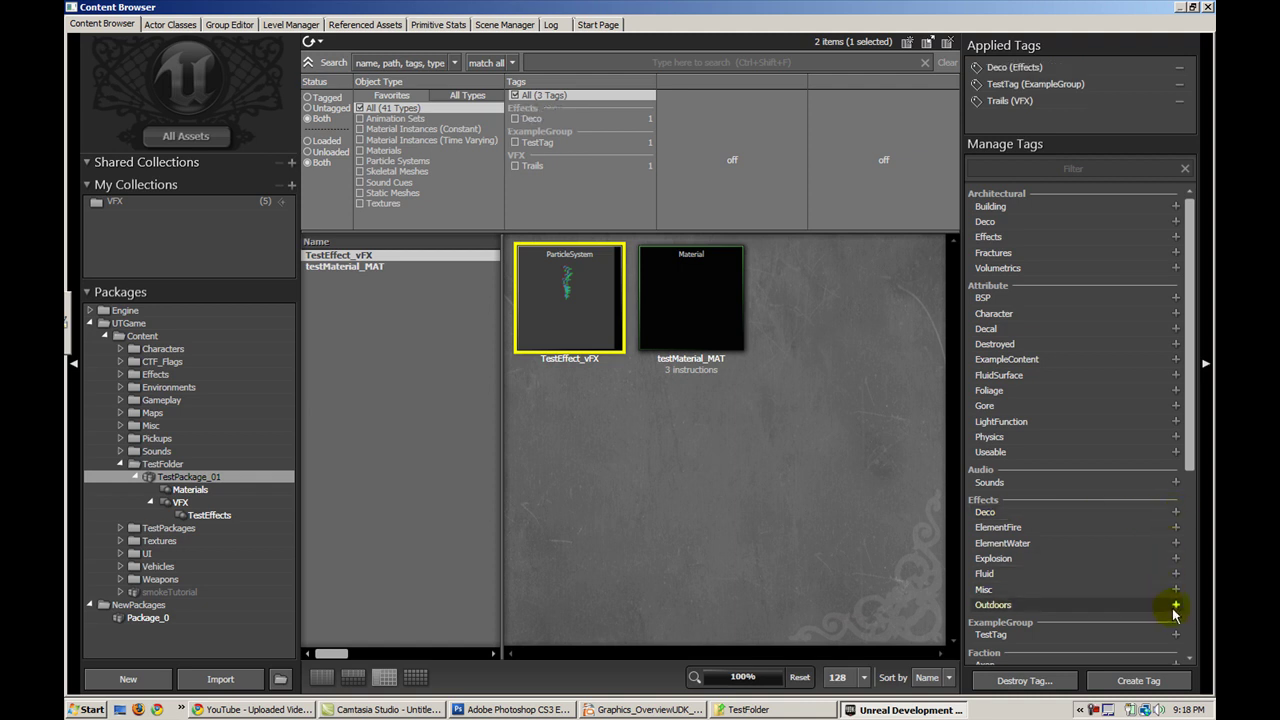
pyautogui.click(1176, 605)
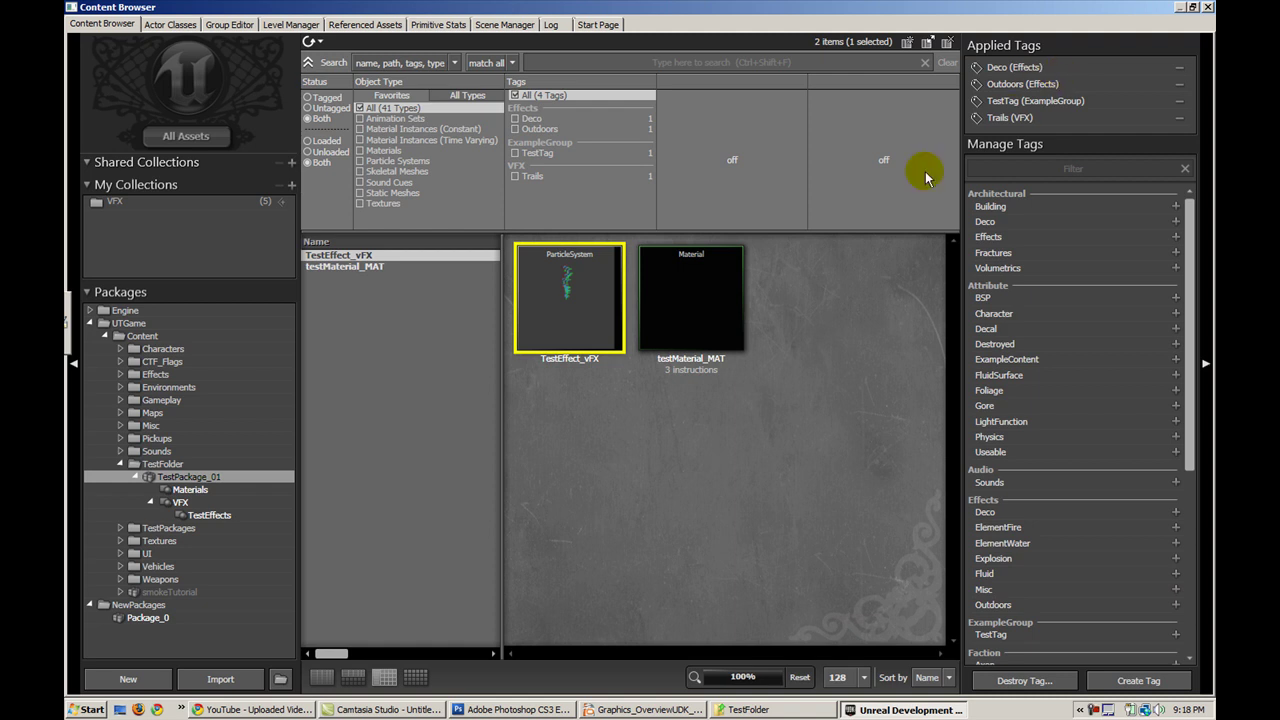
# Search all assets in the Content folder for the tag ExampleGroup.TestTag.
pyautogui.click(830, 300)
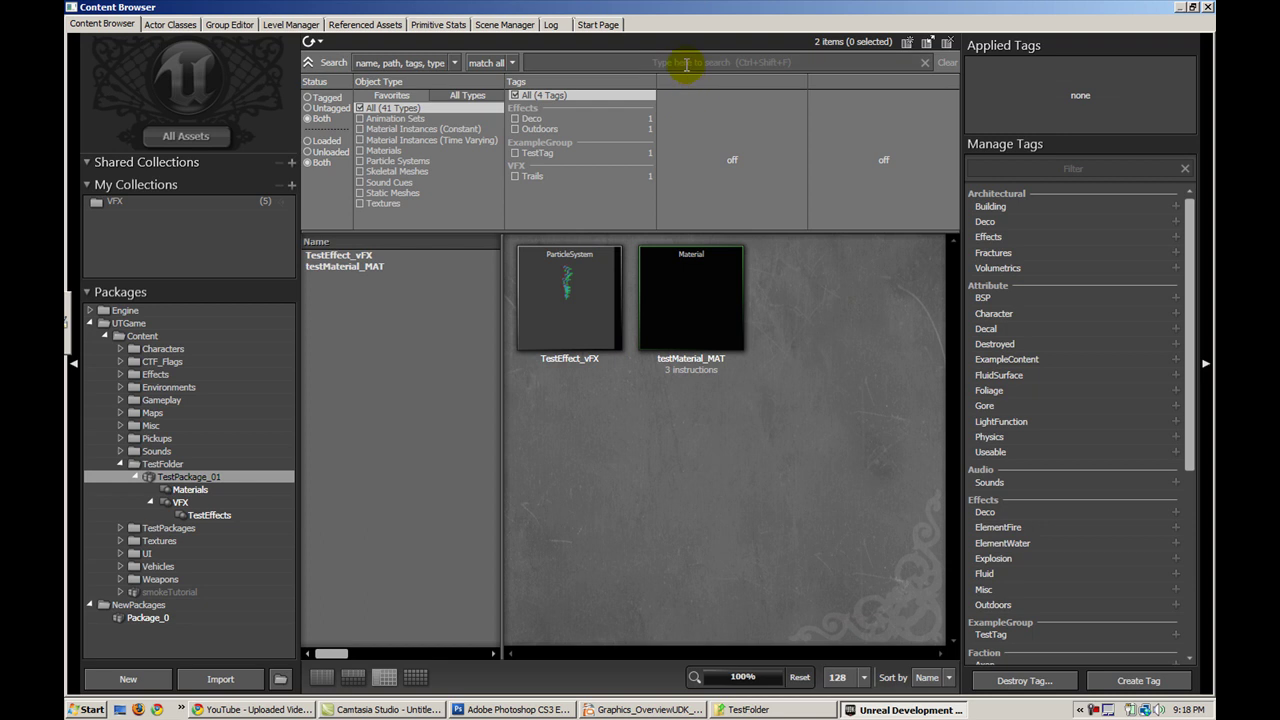
pyautogui.click(167, 336)
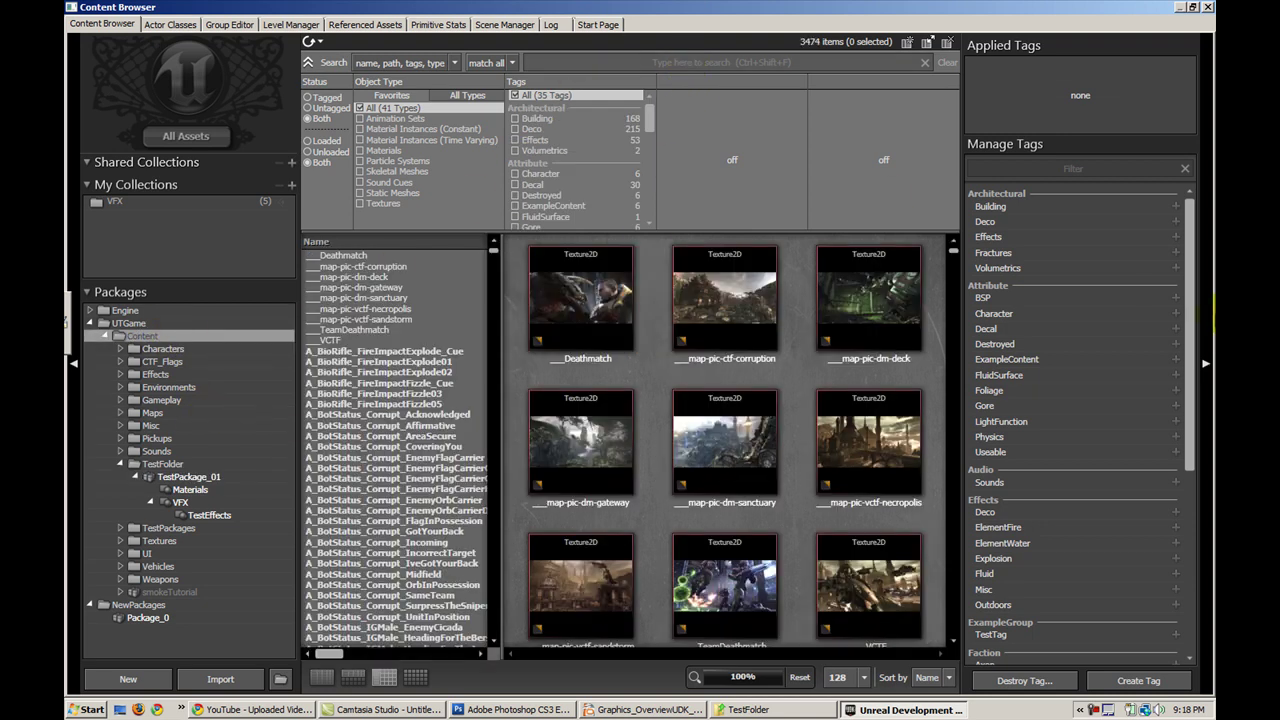
pyautogui.scroll(-3, 1194, 354)
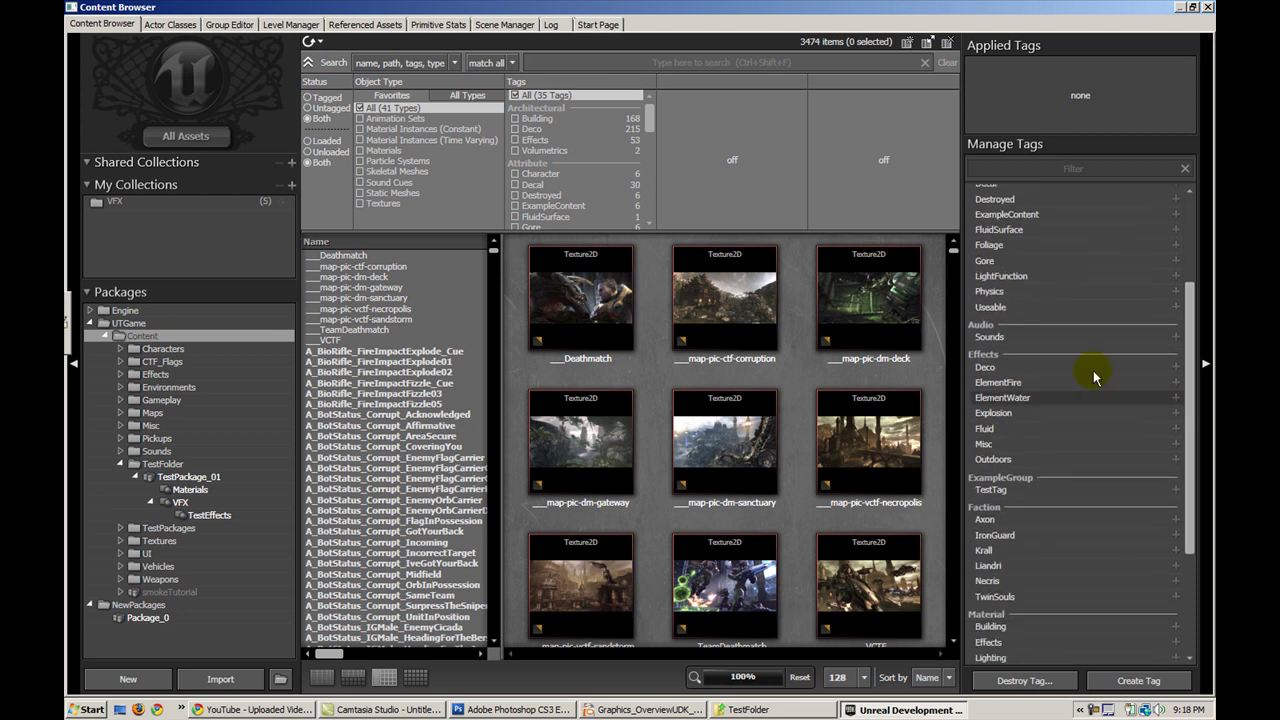
pyautogui.write('testtag')
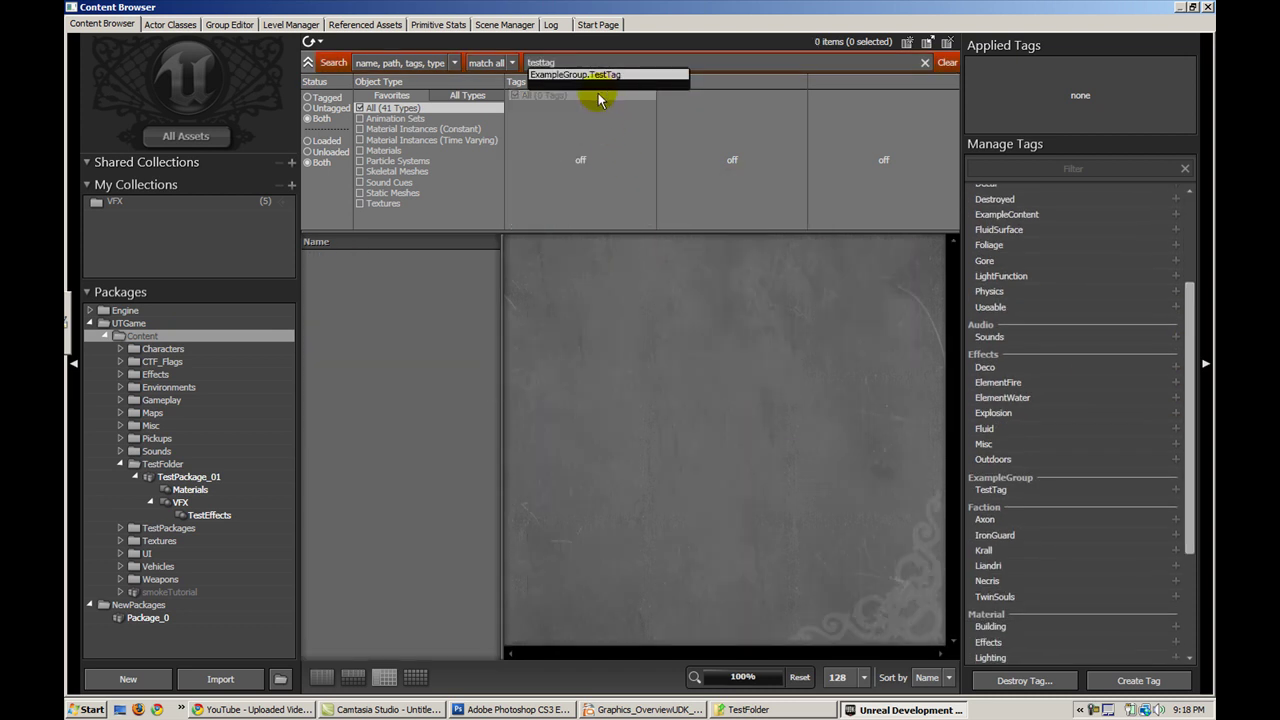
pyautogui.click(600, 76)
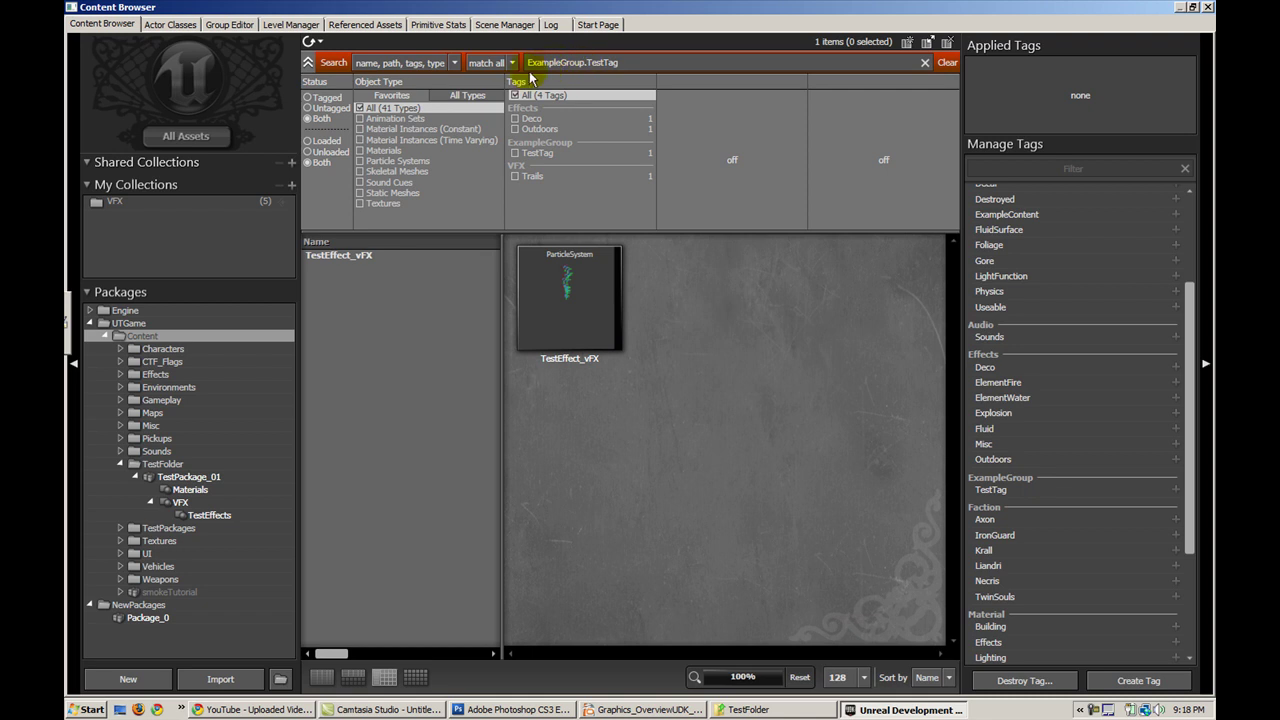
pyautogui.moveTo(527, 62); pyautogui.dragTo(587, 63)
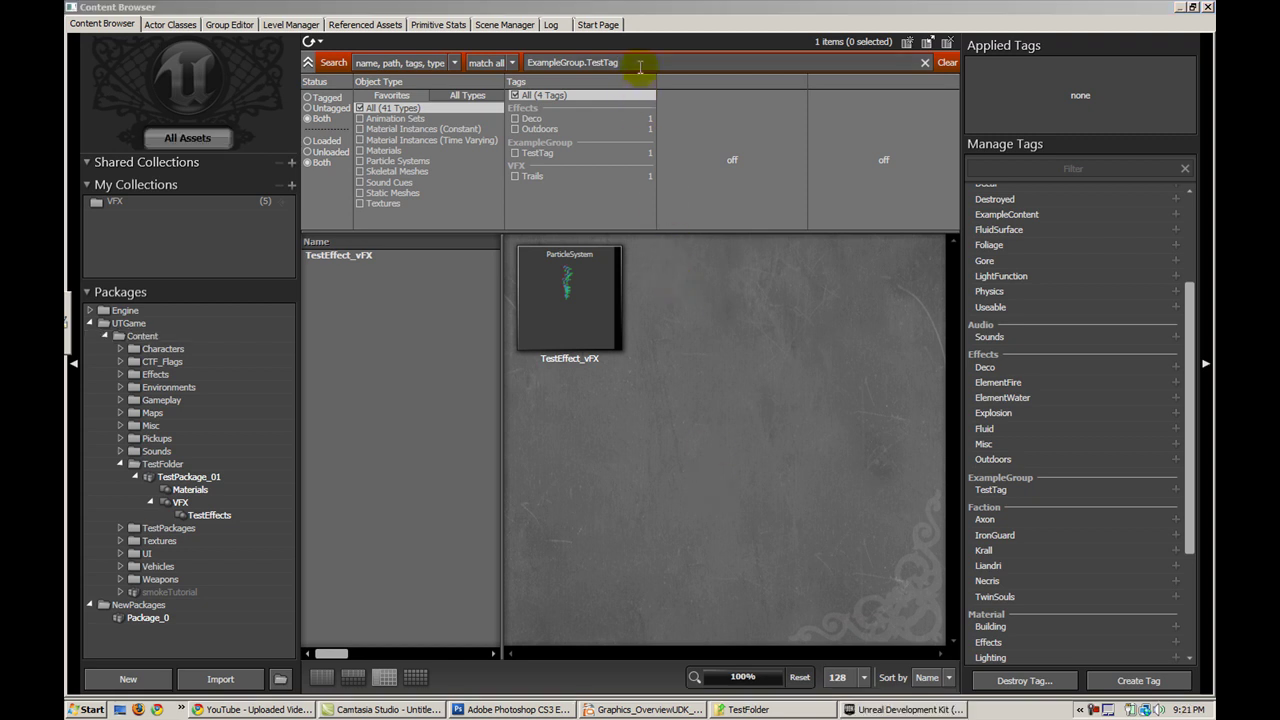
# Clear the asset search and create a new personal collection named TestCollection.
pyautogui.moveTo(655, 63); pyautogui.dragTo(522, 63)
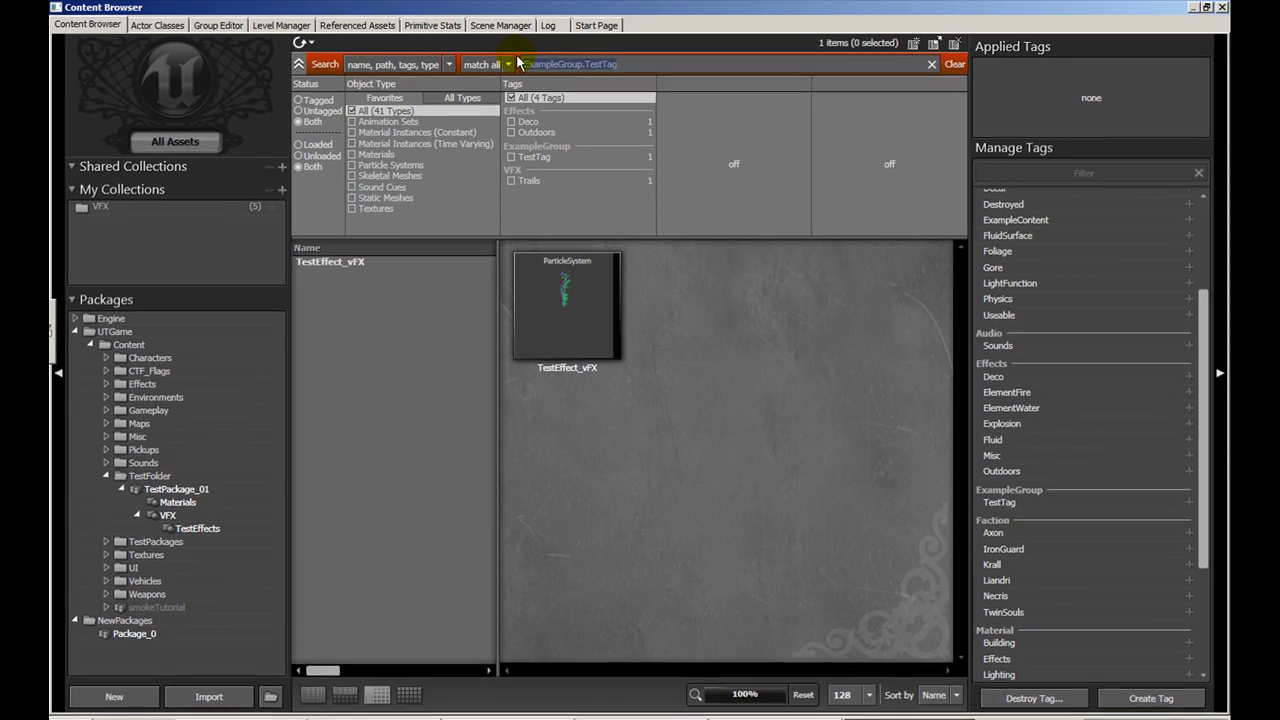
pyautogui.press('BackSpace')
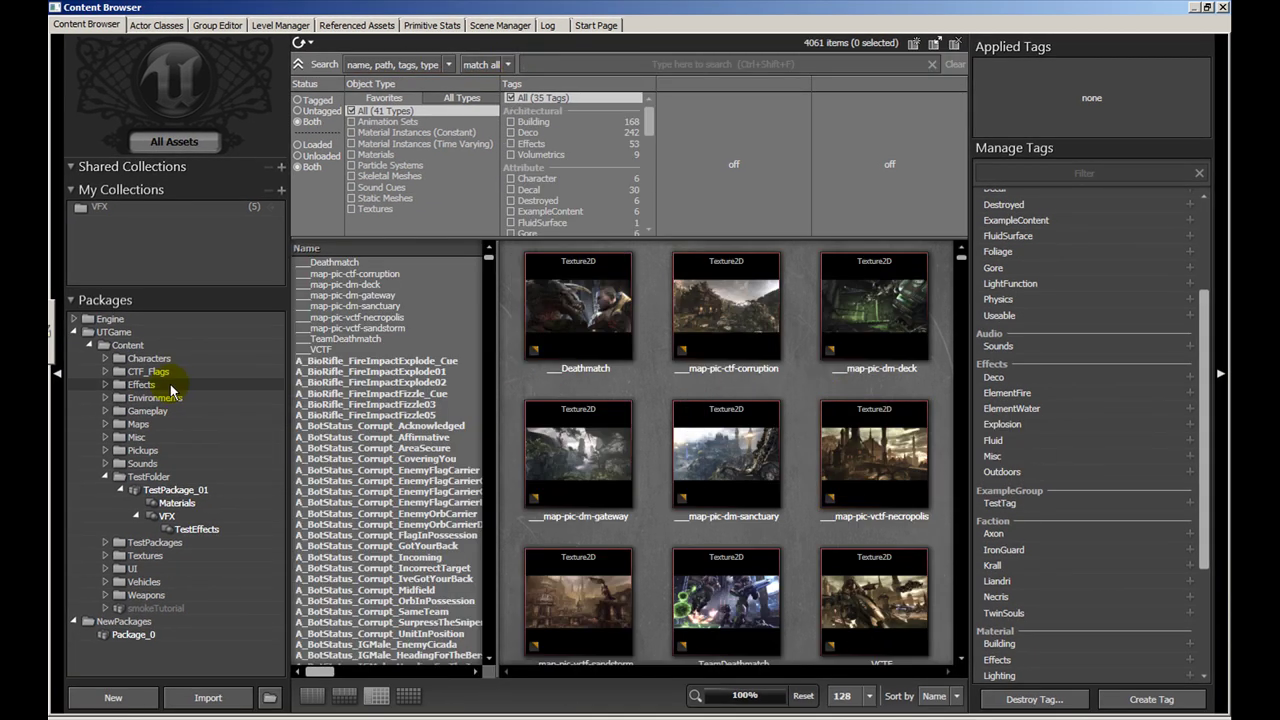
pyautogui.click(160, 259)
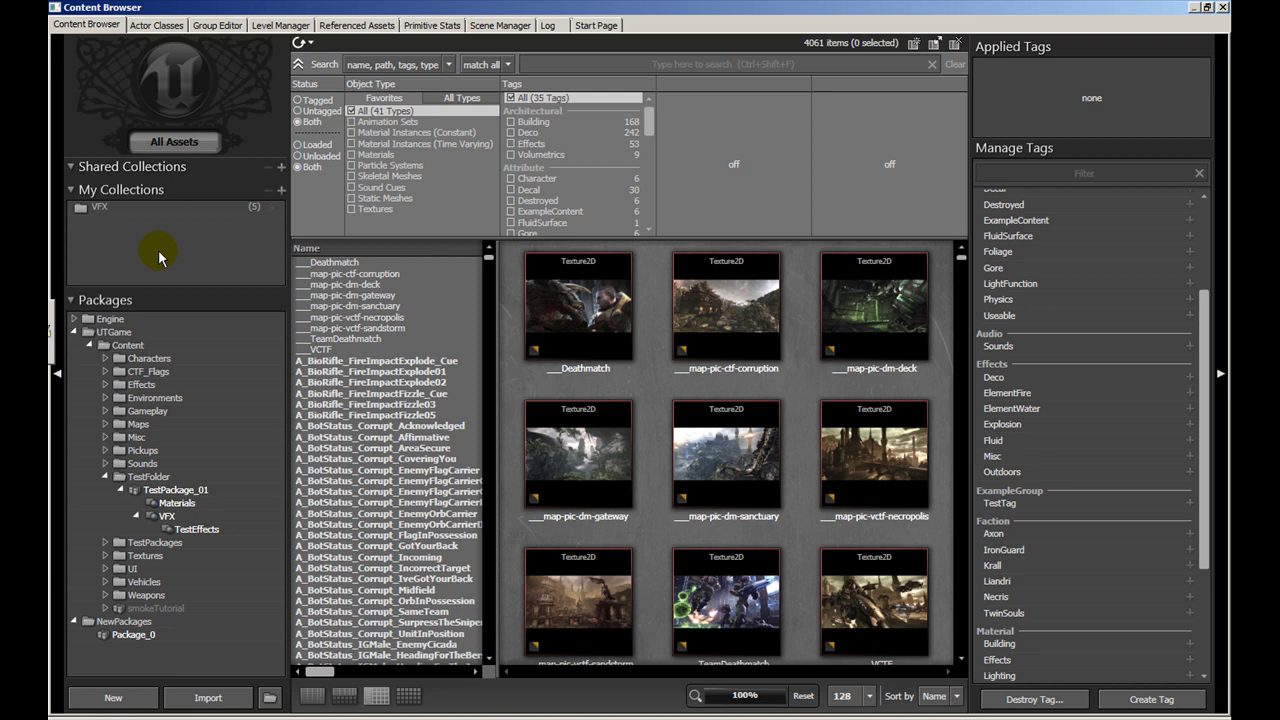
pyautogui.click(281, 192)
pyautogui.write('TestCol')
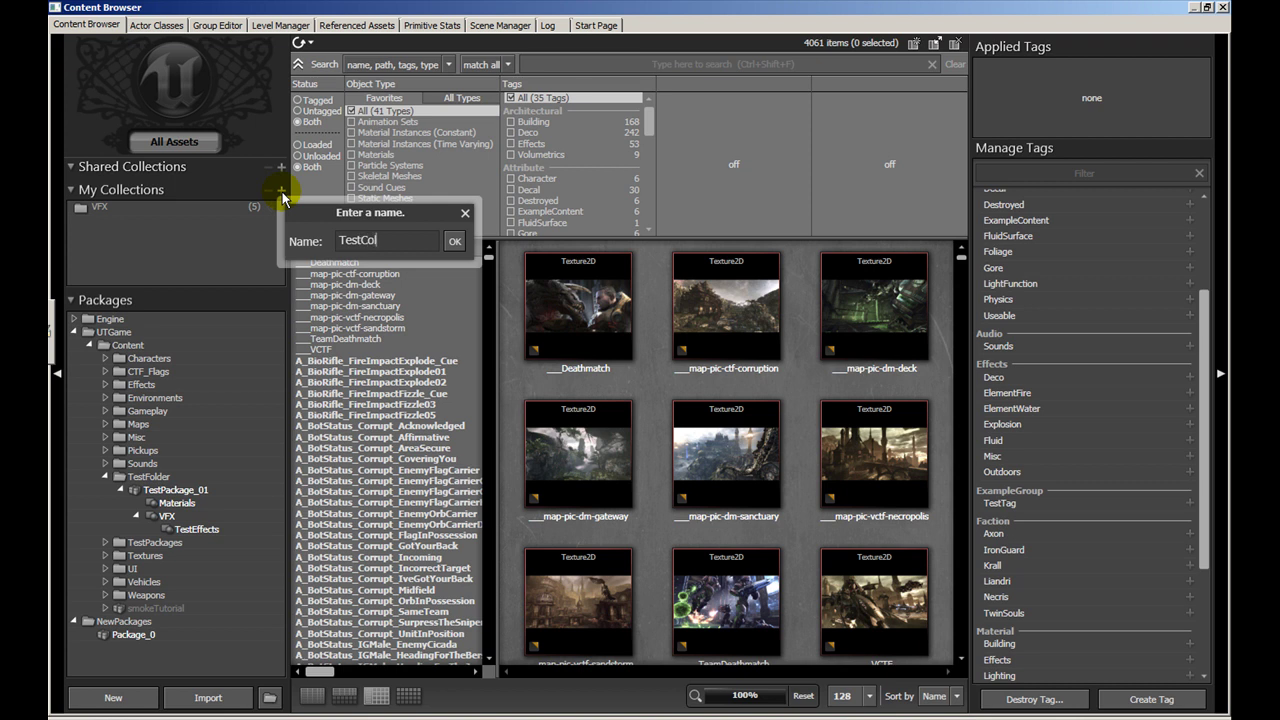
pyautogui.write('lection')
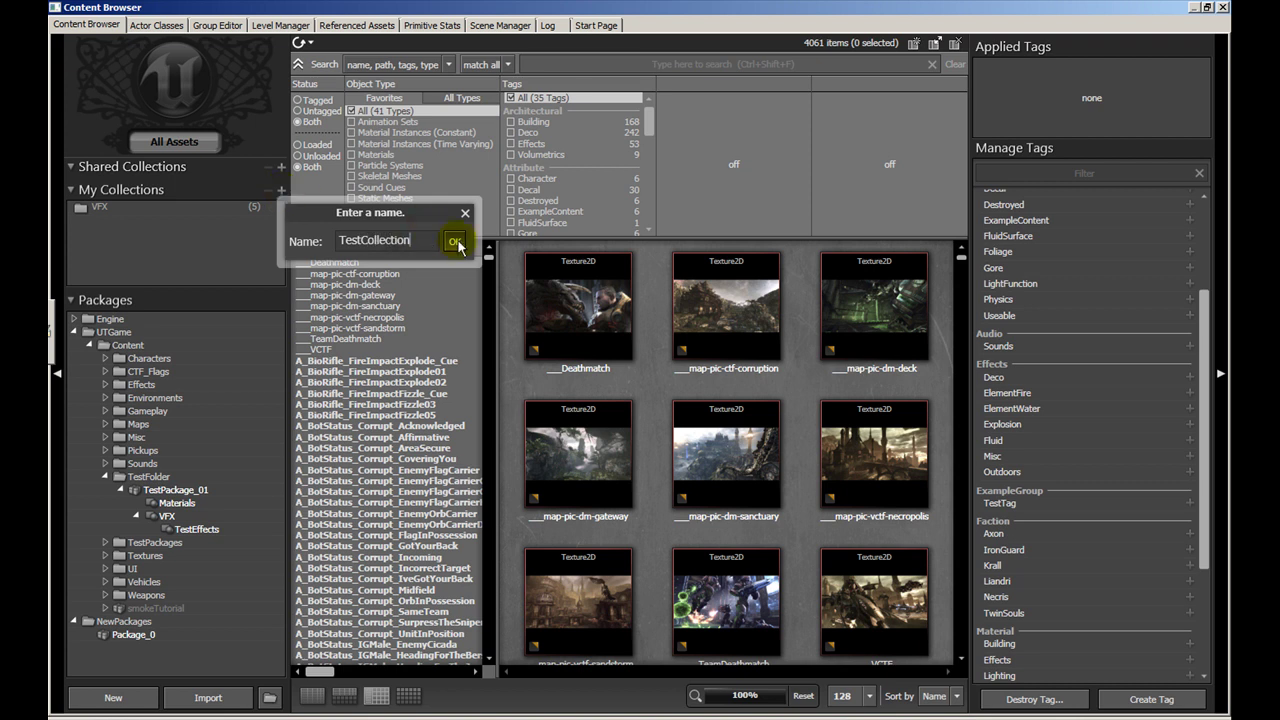
pyautogui.click(454, 241)
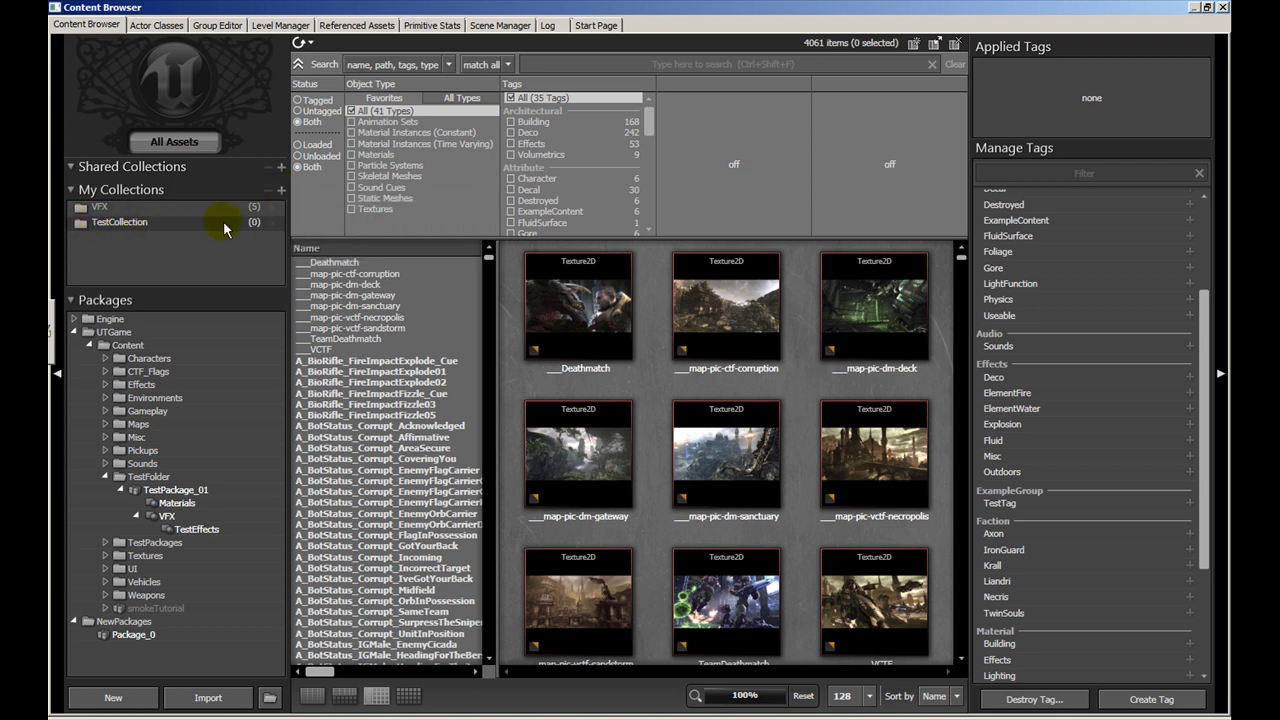
# Add TestEffect_vFX and testMaterial_MAT from TestPackage_01 to TestCollection.
pyautogui.click(203, 494)
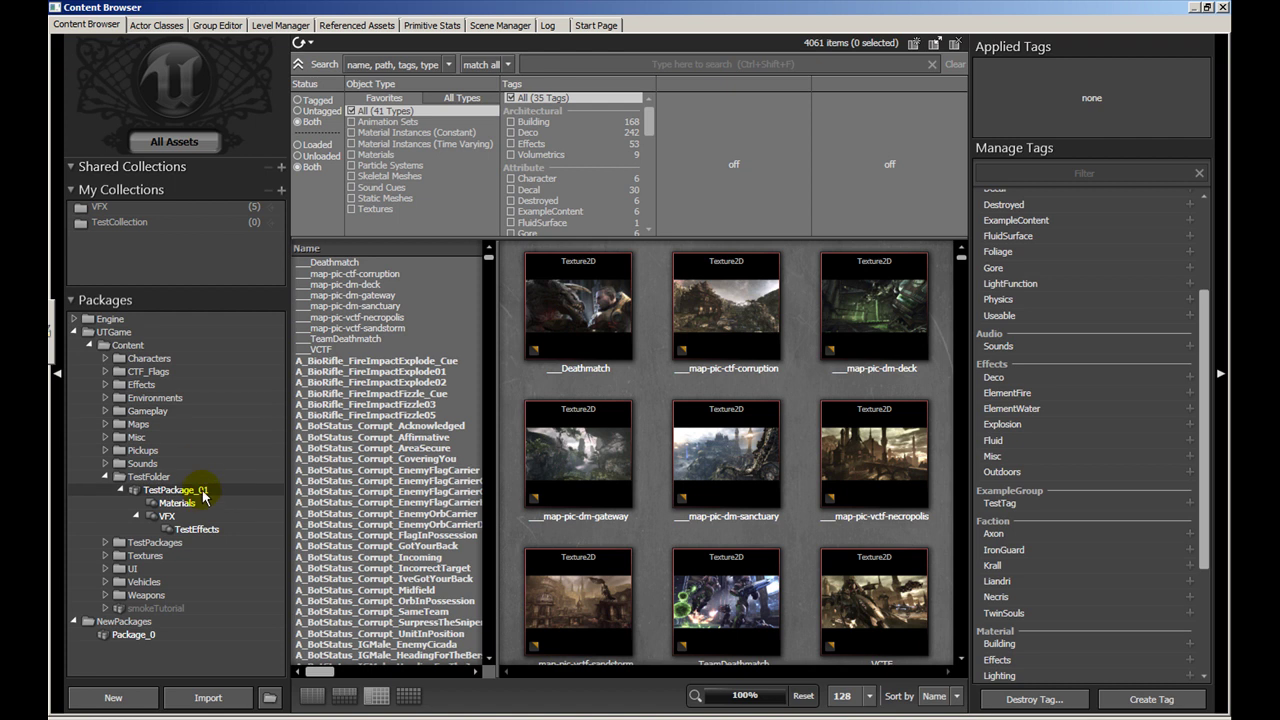
pyautogui.moveTo(581, 321)
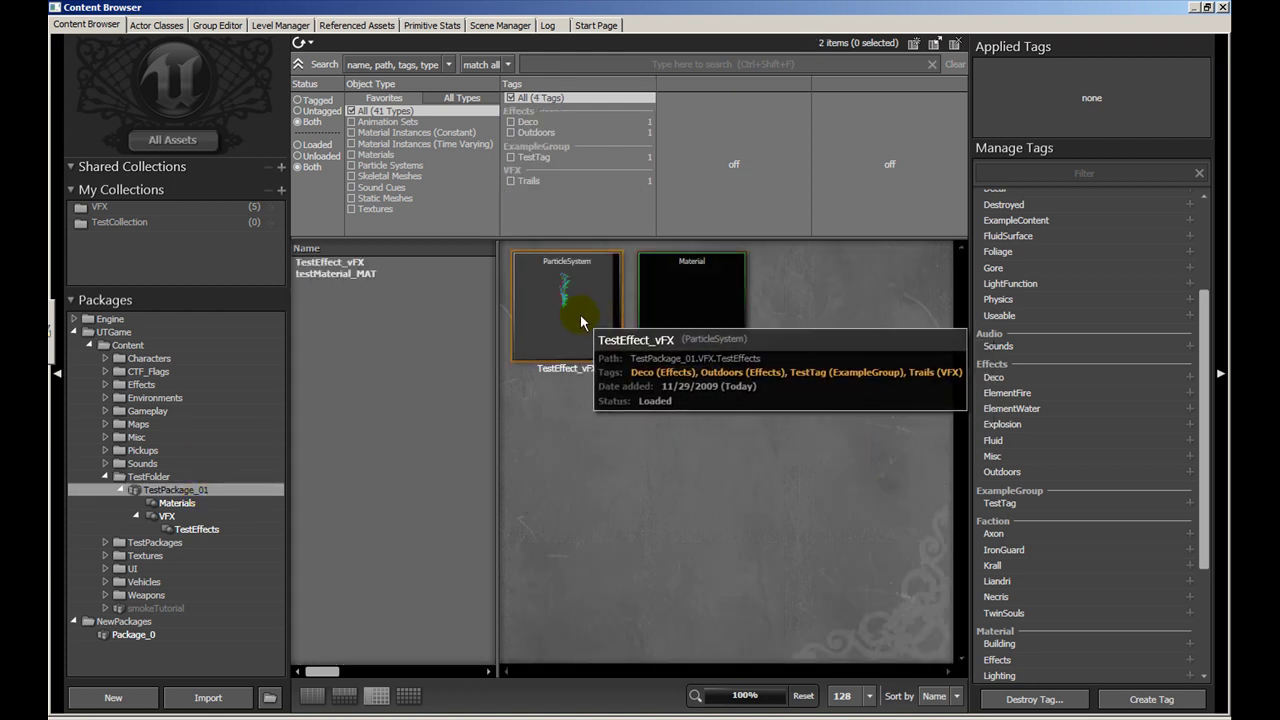
pyautogui.click(690, 310)
pyautogui.keyDown('ctrl'); pyautogui.click(592, 352); pyautogui.keyUp('ctrl')
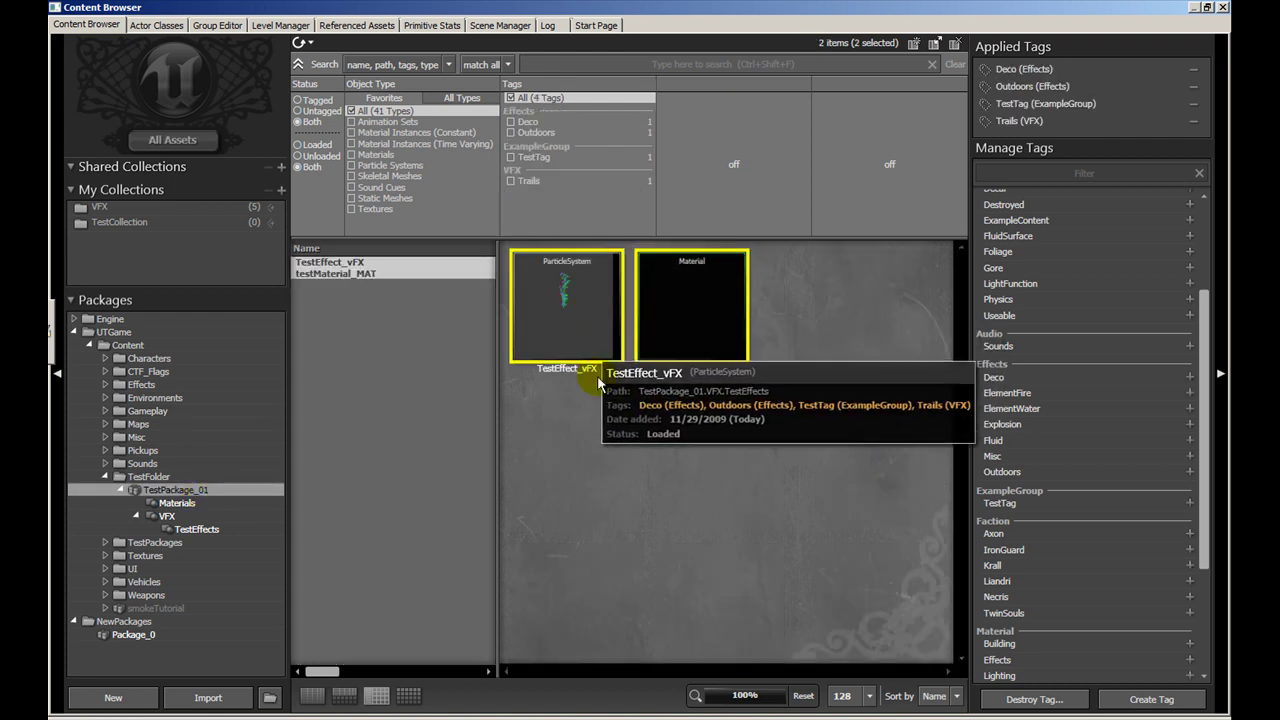
pyautogui.moveTo(679, 337)
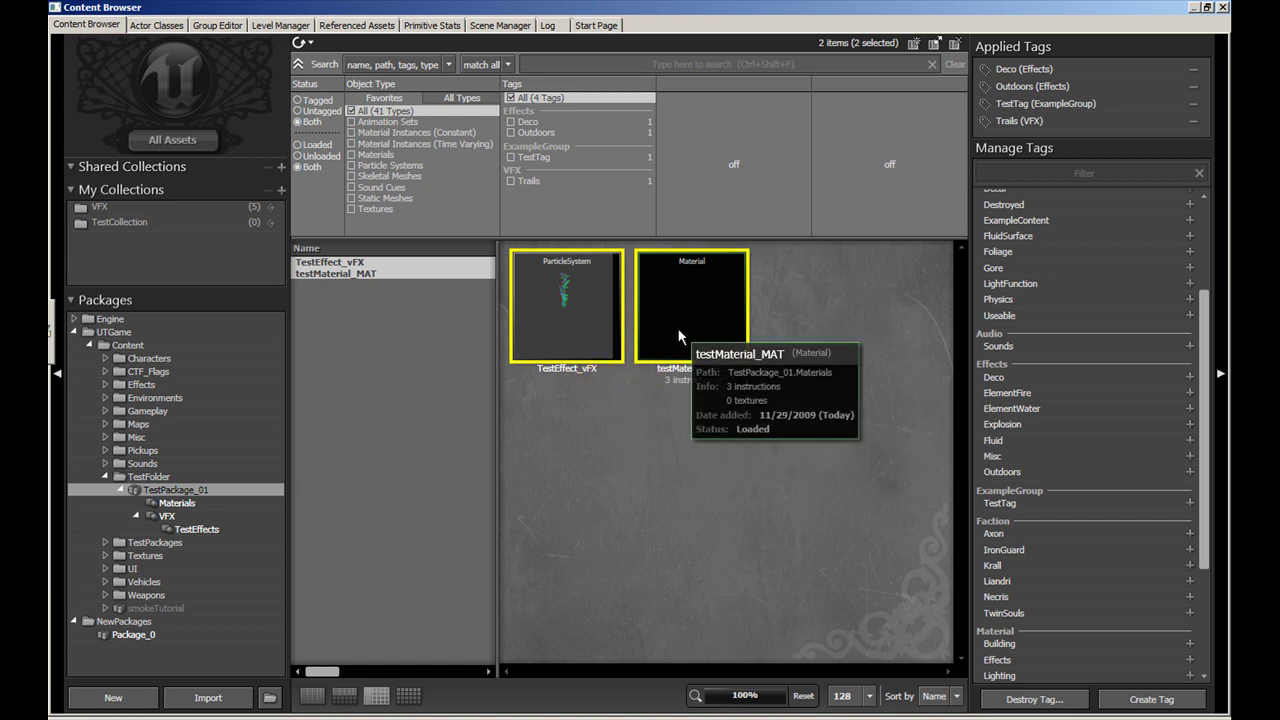
pyautogui.moveTo(598, 316)
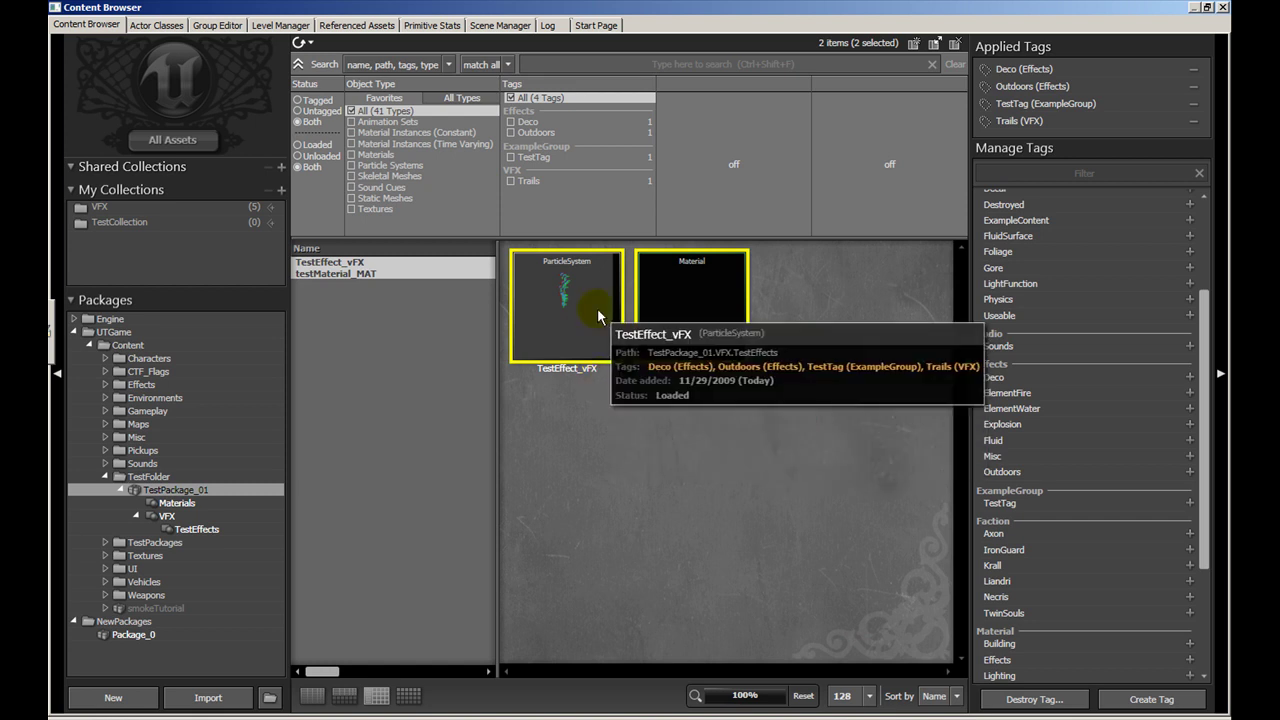
pyautogui.moveTo(598, 316); pyautogui.dragTo(155, 230)
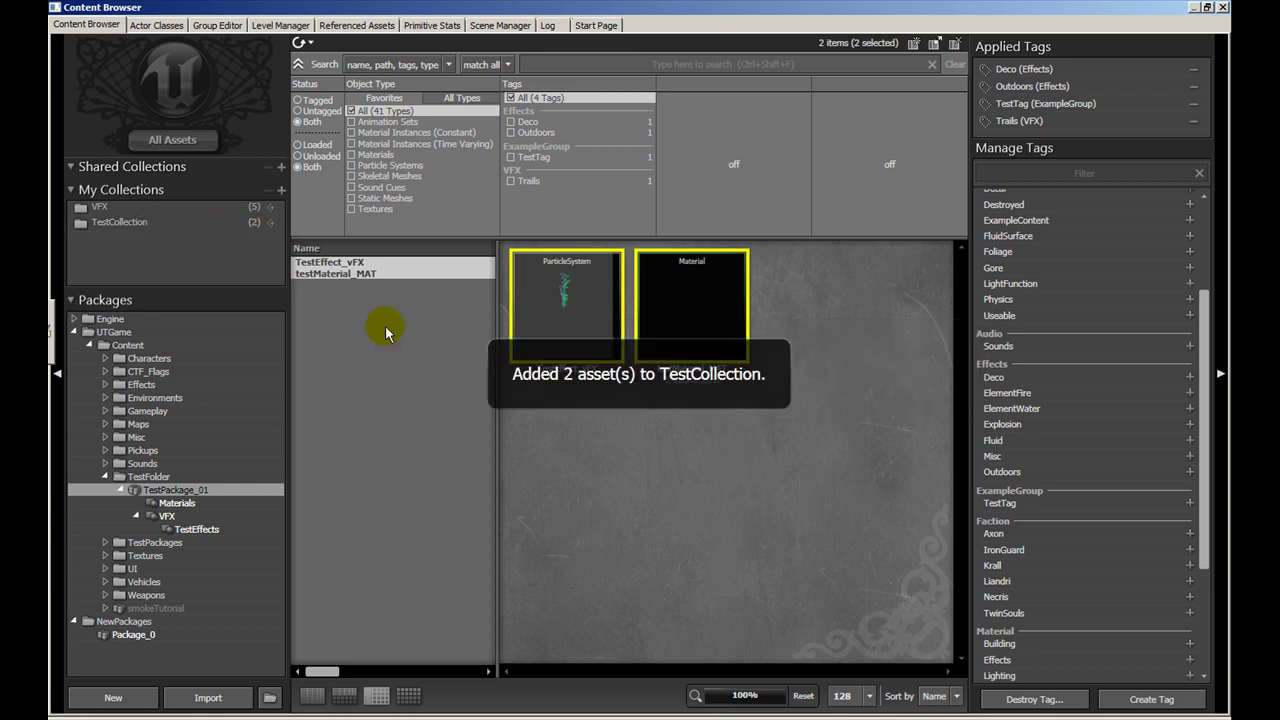
# Browse to the GamePlaceholders package under Gameplay, then return to TestCollection and inspect its assets.
pyautogui.click(143, 348)
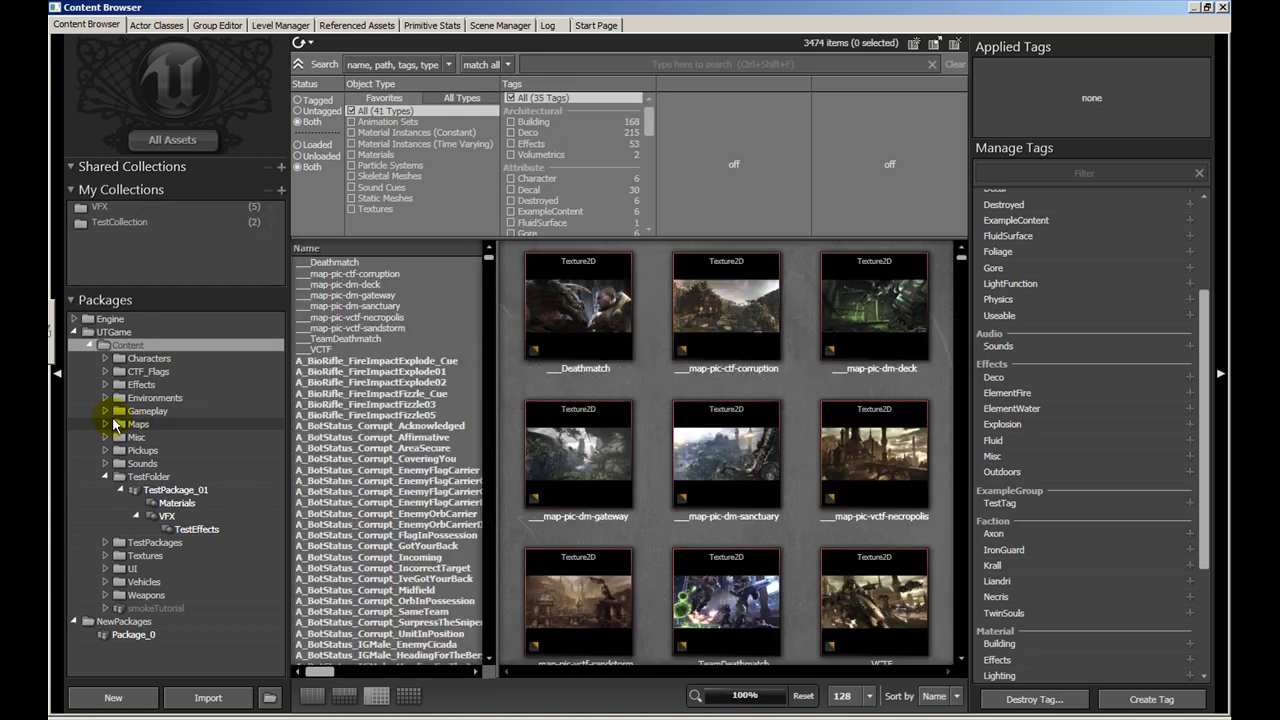
pyautogui.click(105, 411)
pyautogui.click(175, 426)
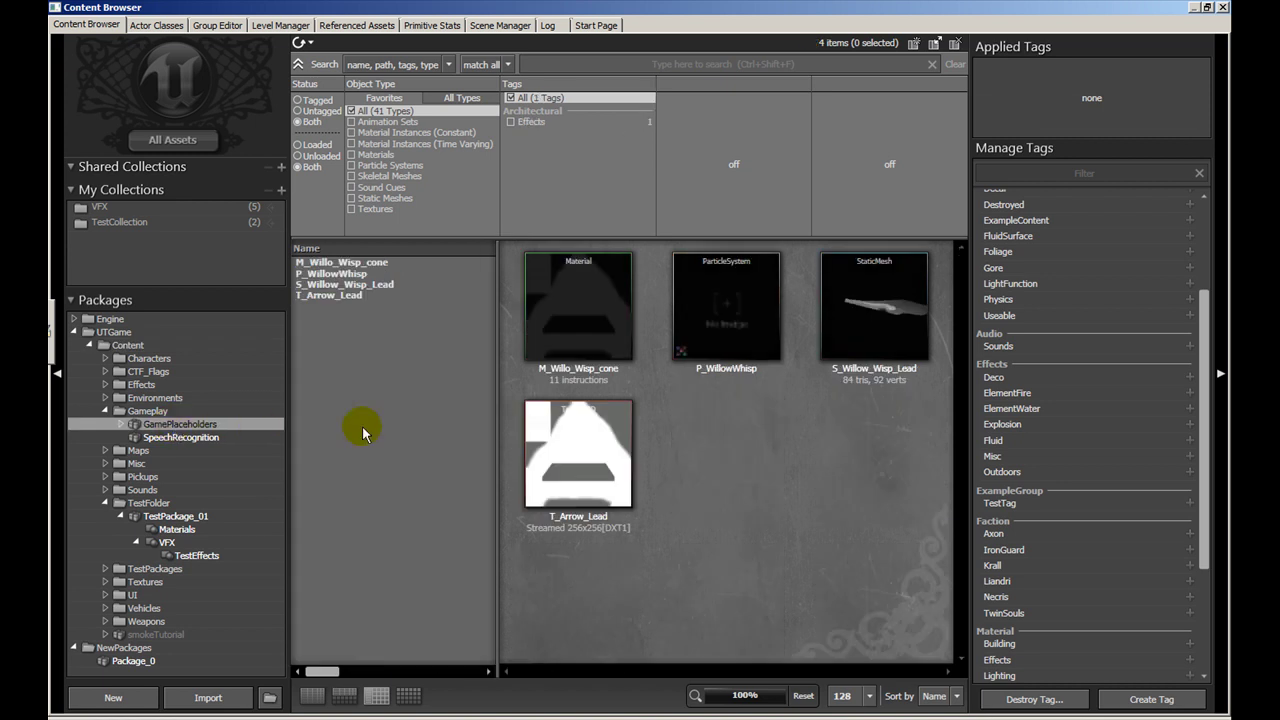
pyautogui.click(160, 224)
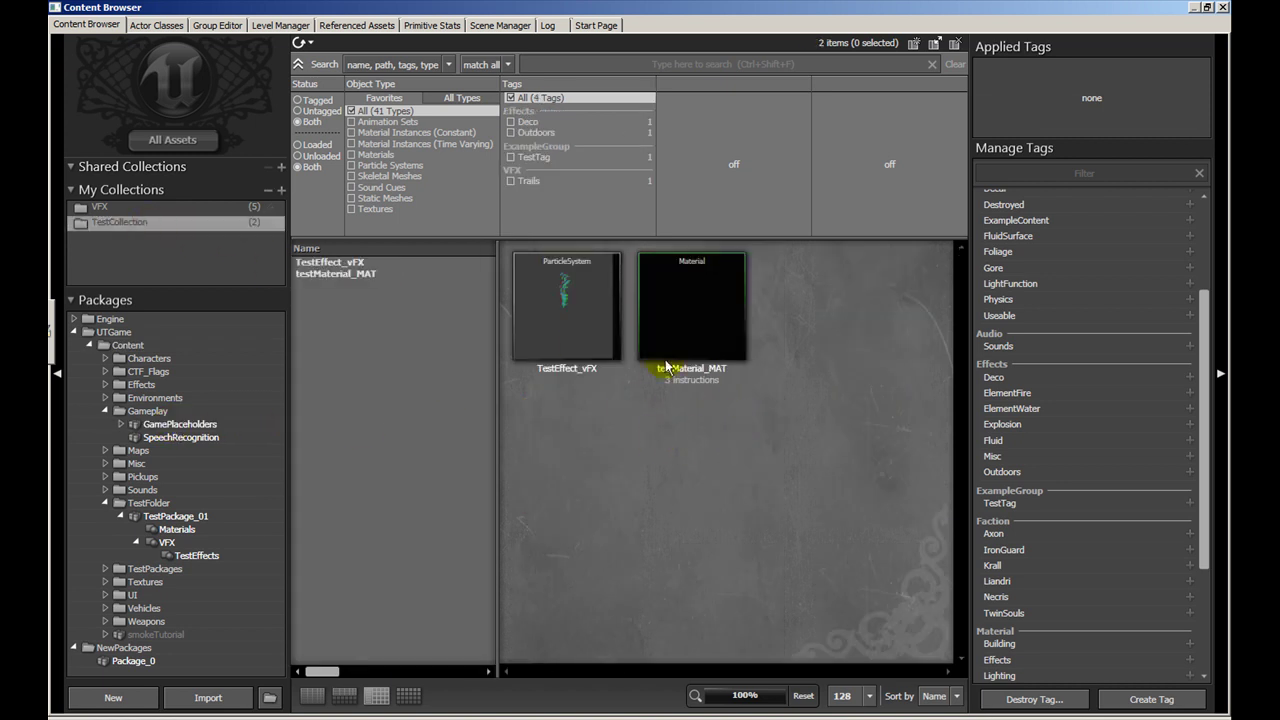
pyautogui.moveTo(630, 330)
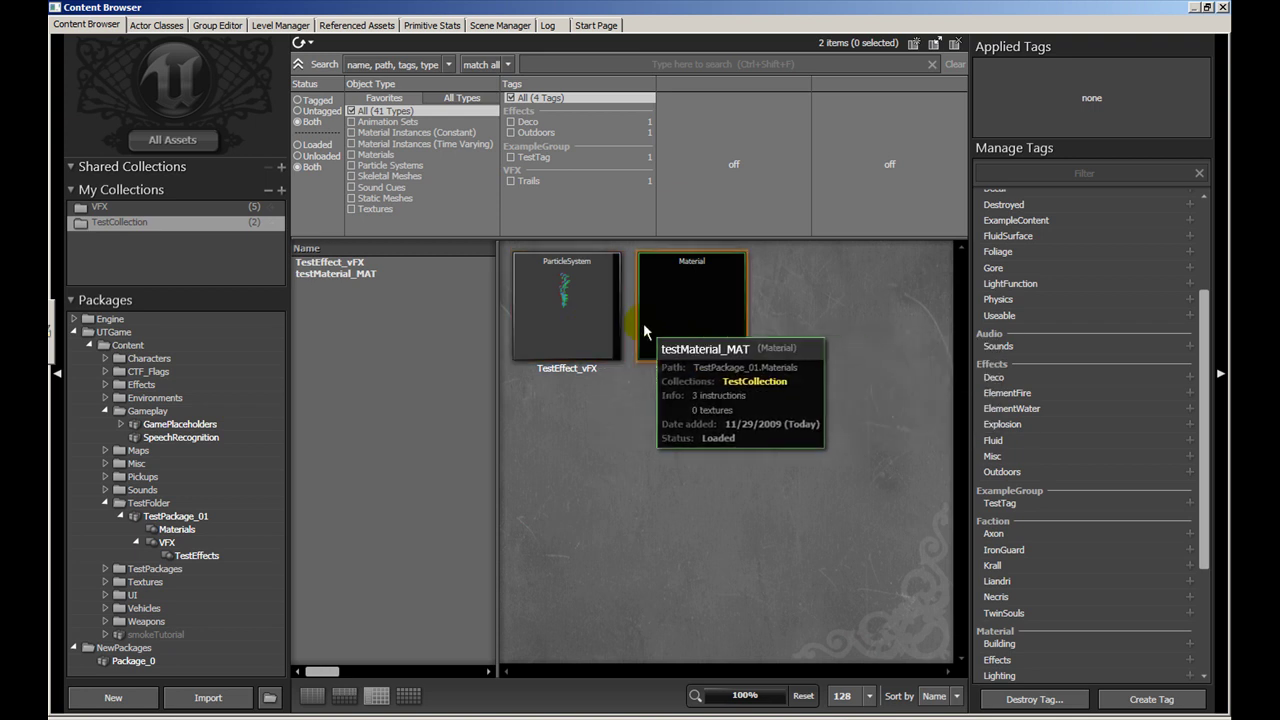
pyautogui.moveTo(525, 341)
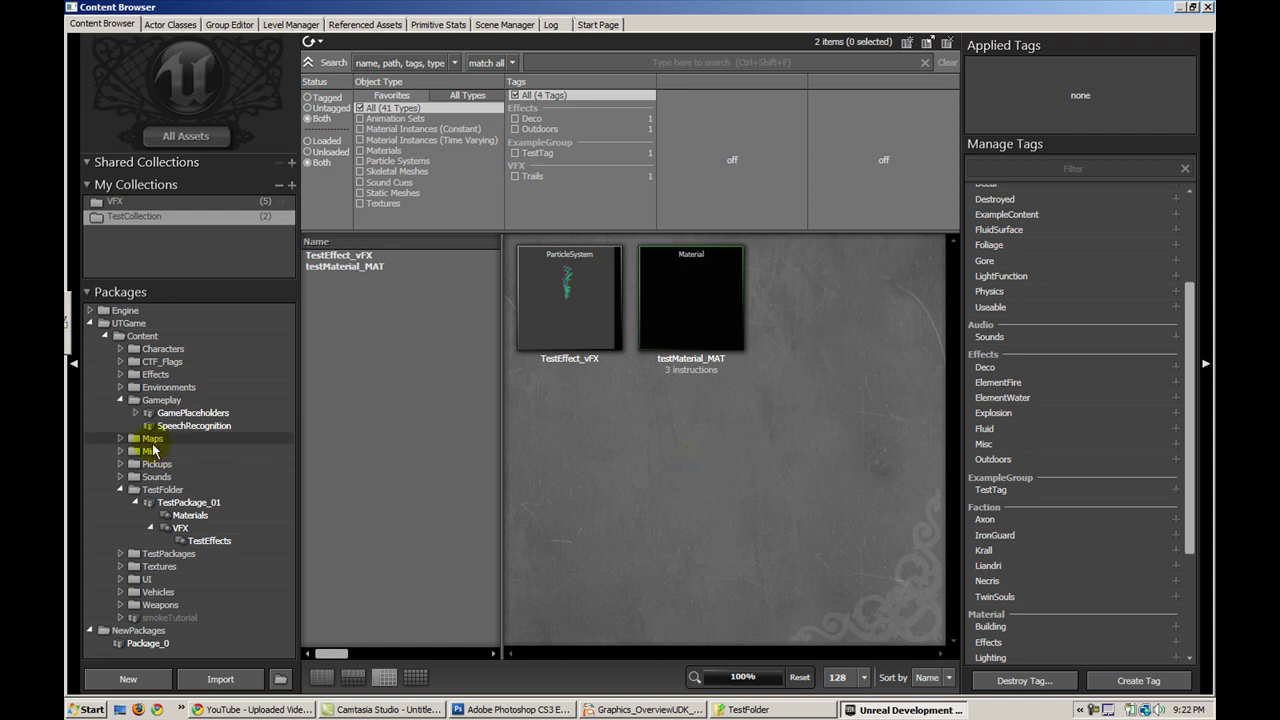
# Browse the packages in the Maps and Environments folders and list the assets of GP_Onslaught.
pyautogui.click(121, 439)
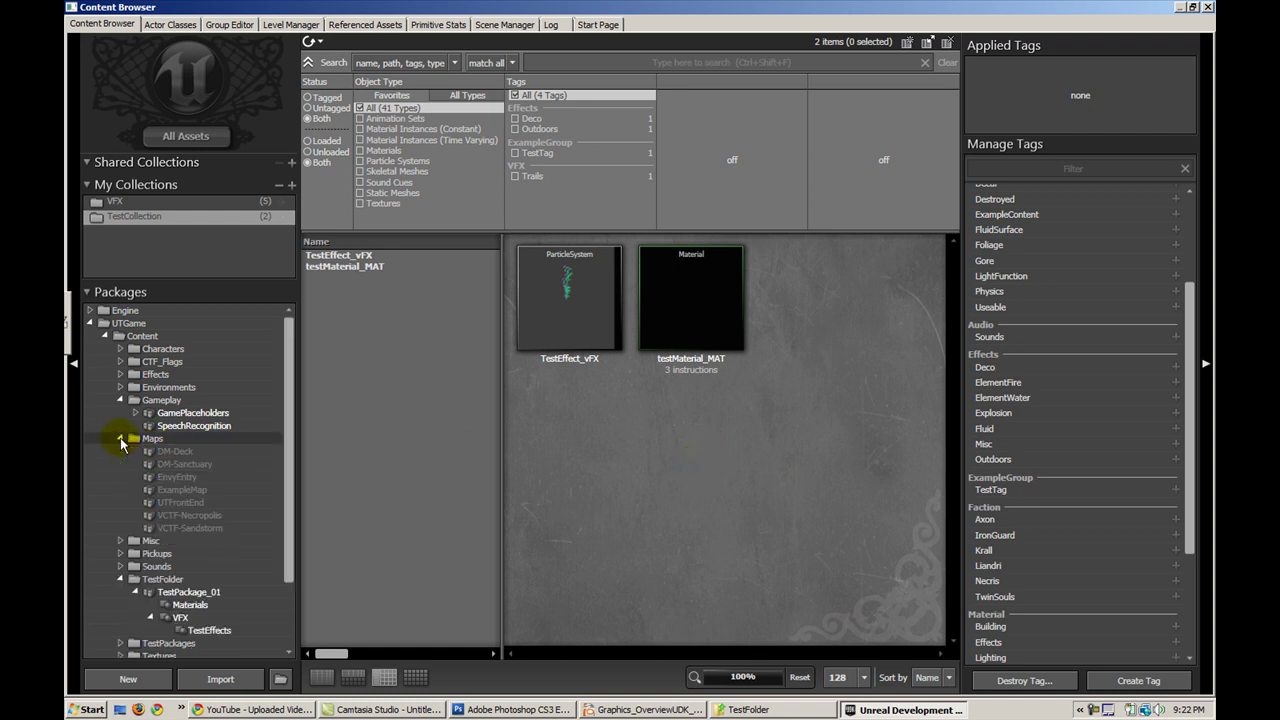
pyautogui.click(176, 452)
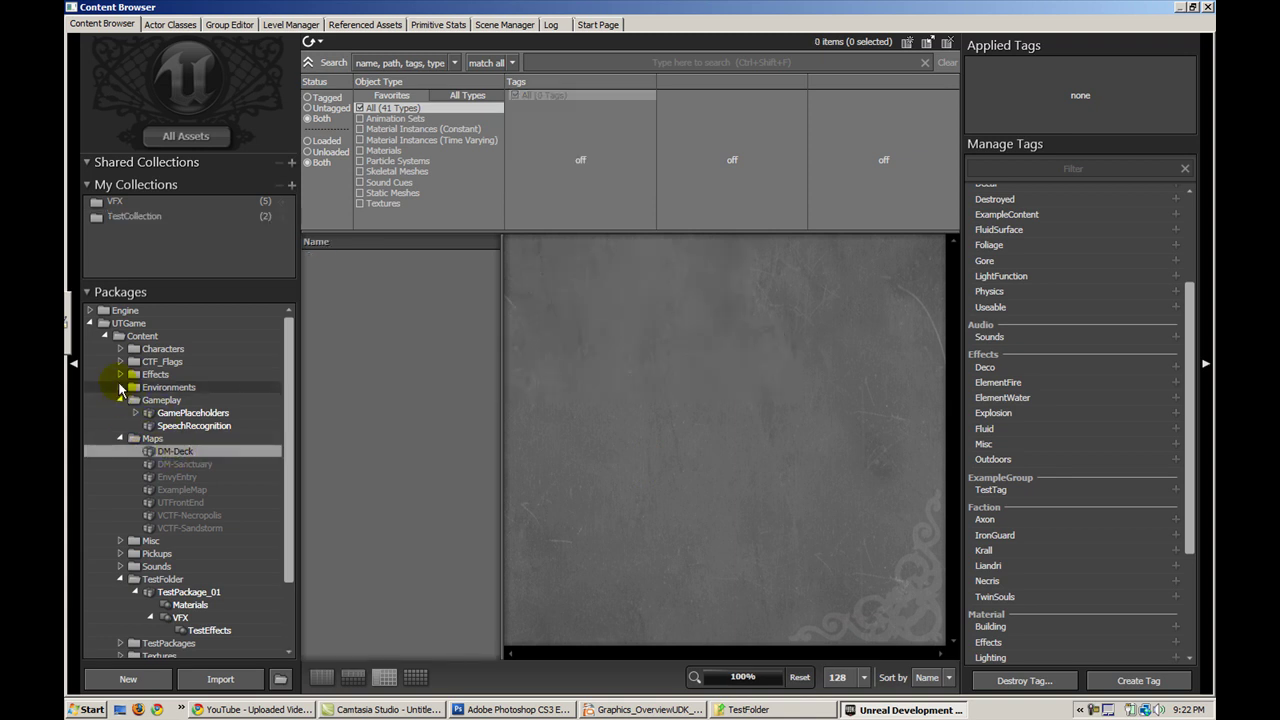
pyautogui.doubleClick(168, 388)
pyautogui.click(172, 438)
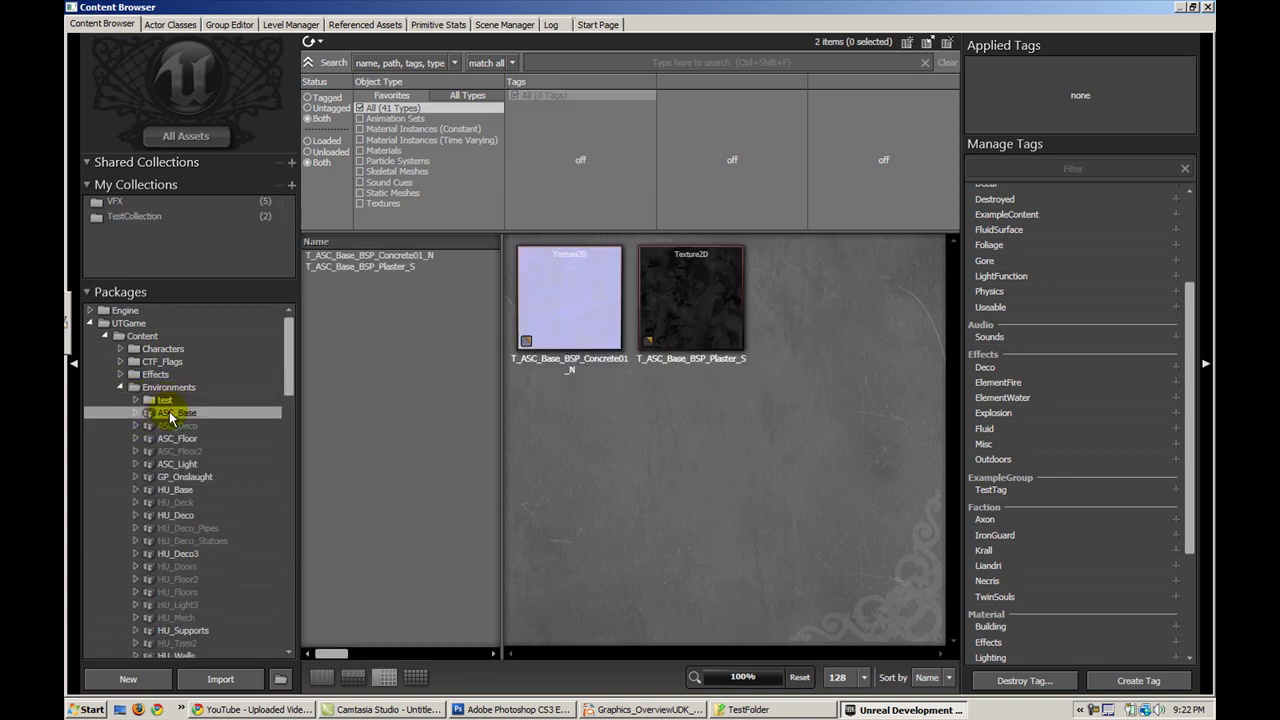
pyautogui.click(175, 476)
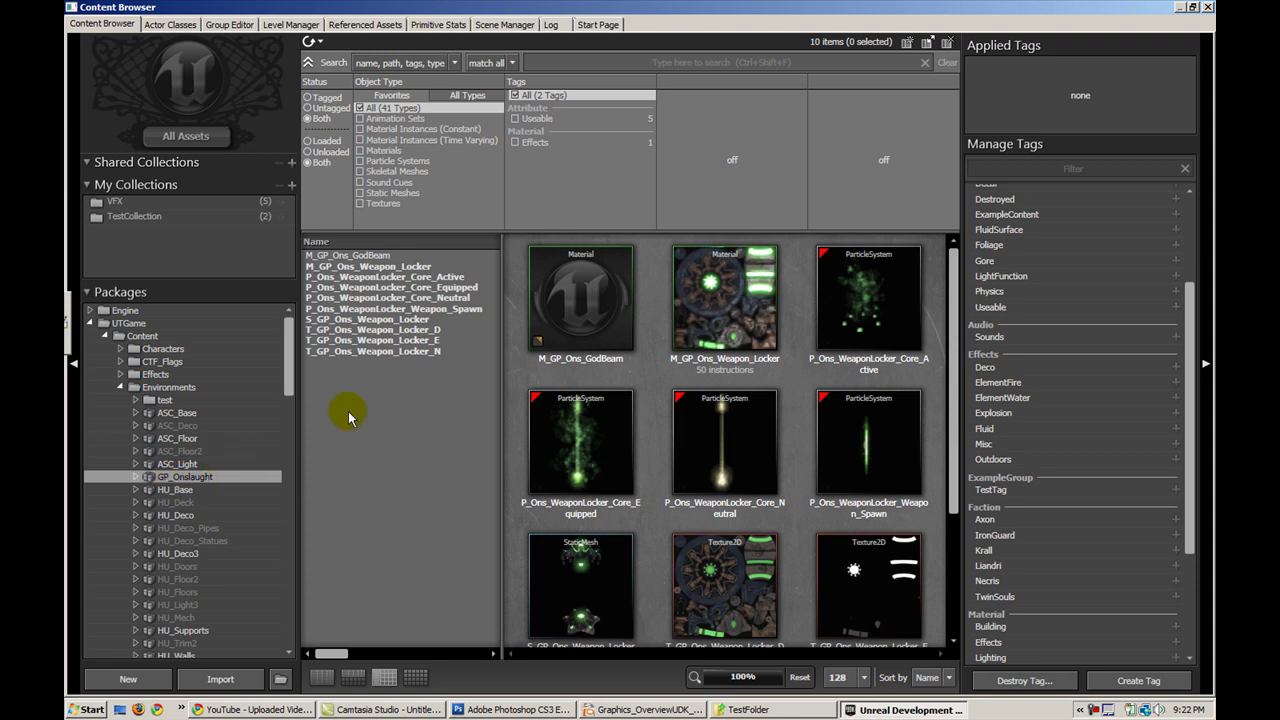
# Narrow the asset name list and show the assets in list, horizontal split and vertical split views in turn.
pyautogui.moveTo(502, 410); pyautogui.dragTo(468, 408)
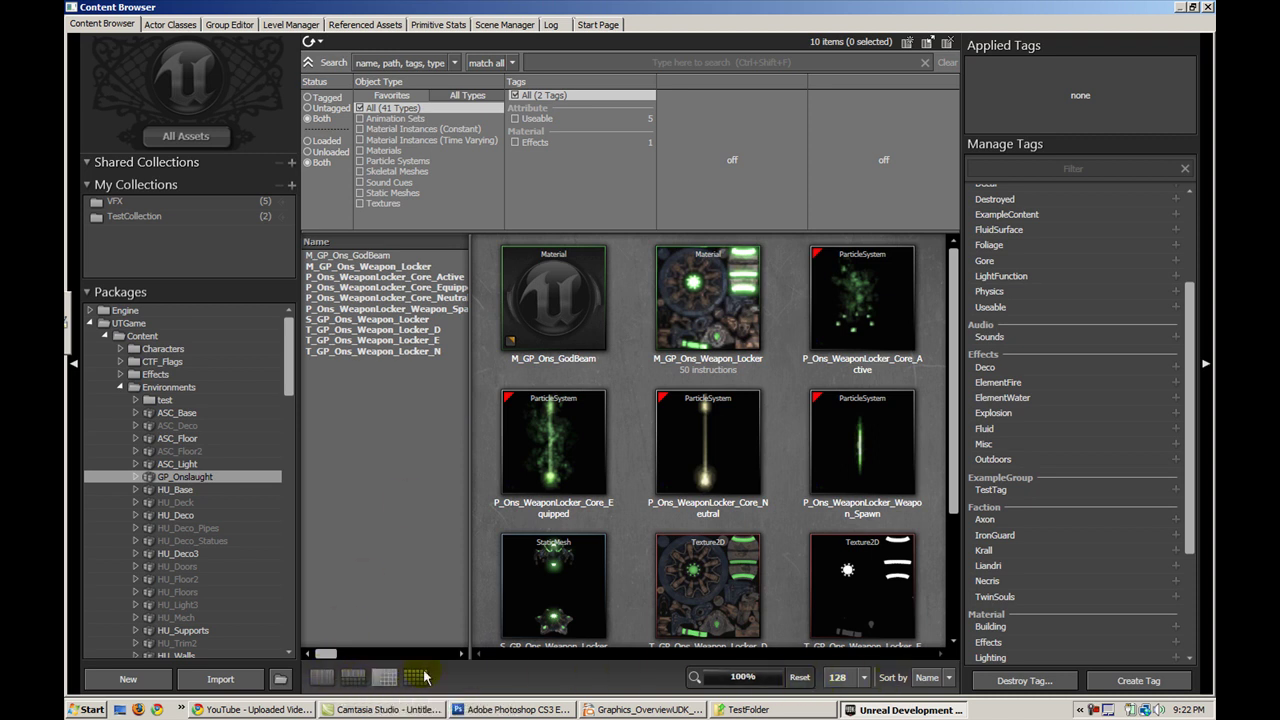
pyautogui.click(322, 678)
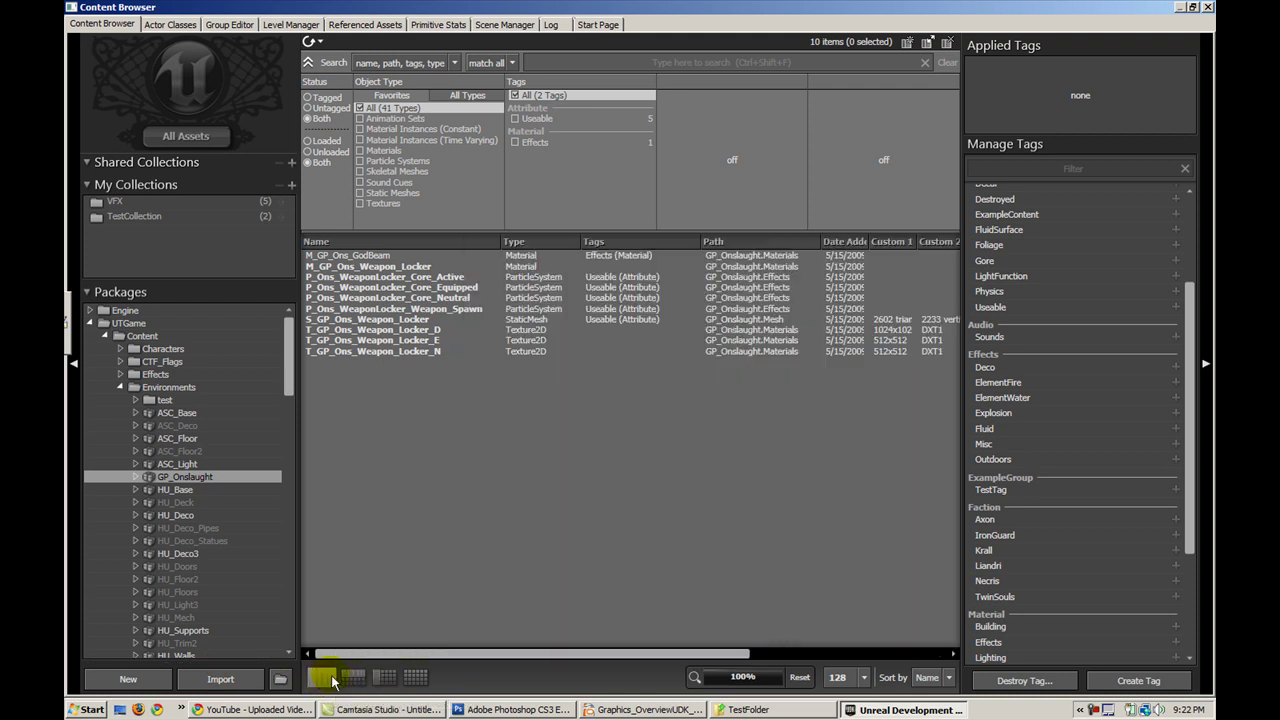
pyautogui.click(350, 678)
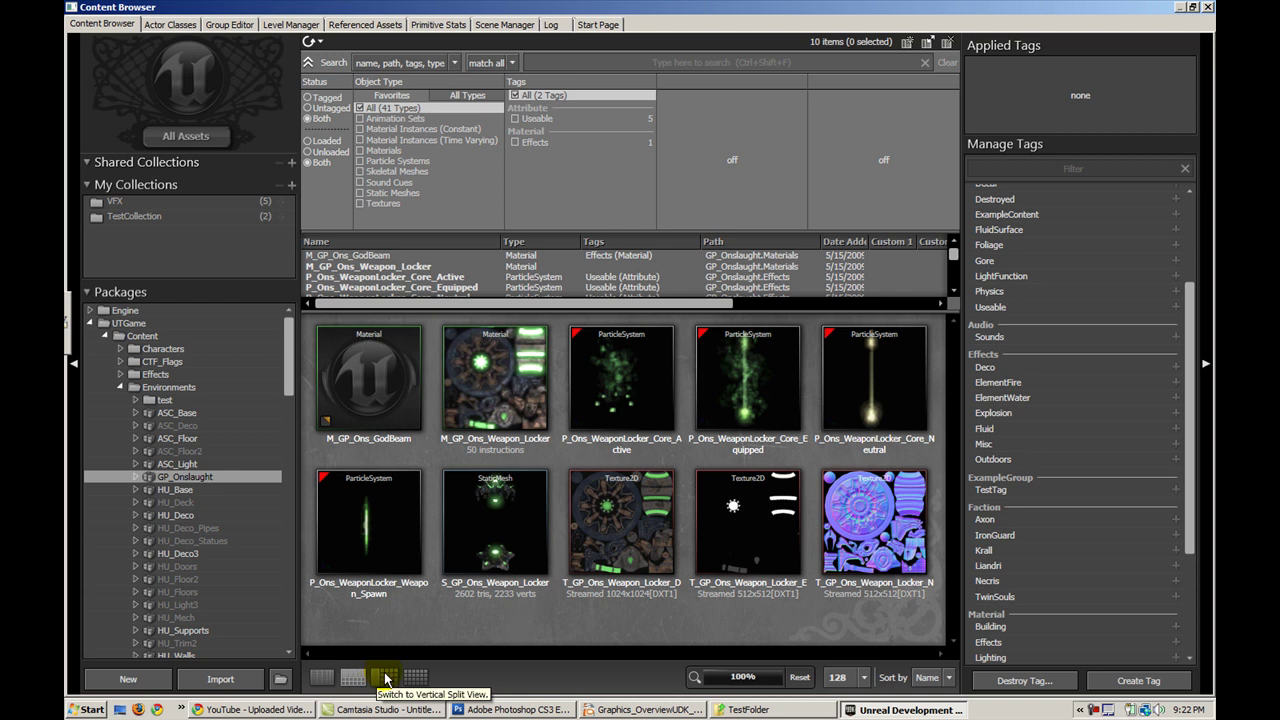
pyautogui.click(385, 678)
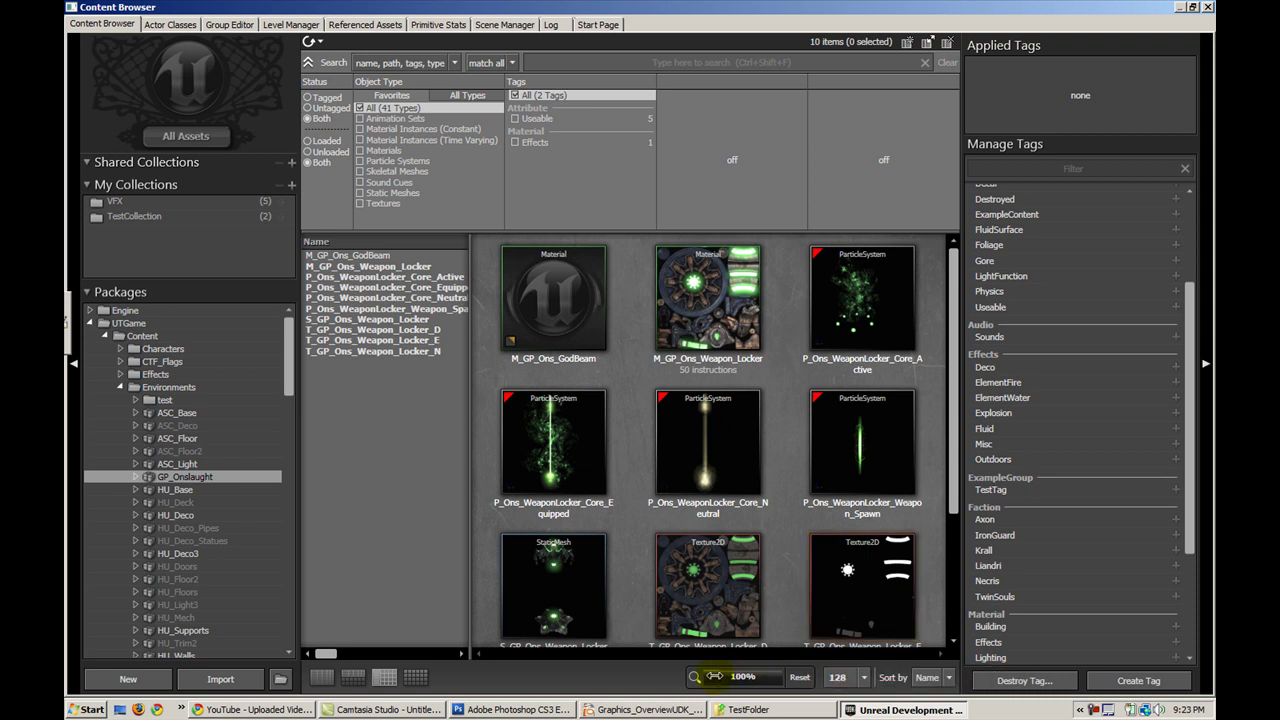
# Enlarge the GP_Onslaught thumbnails to 361%, reduce them to 136% and look through the assets.
pyautogui.moveTo(715, 676); pyautogui.dragTo(790, 676)
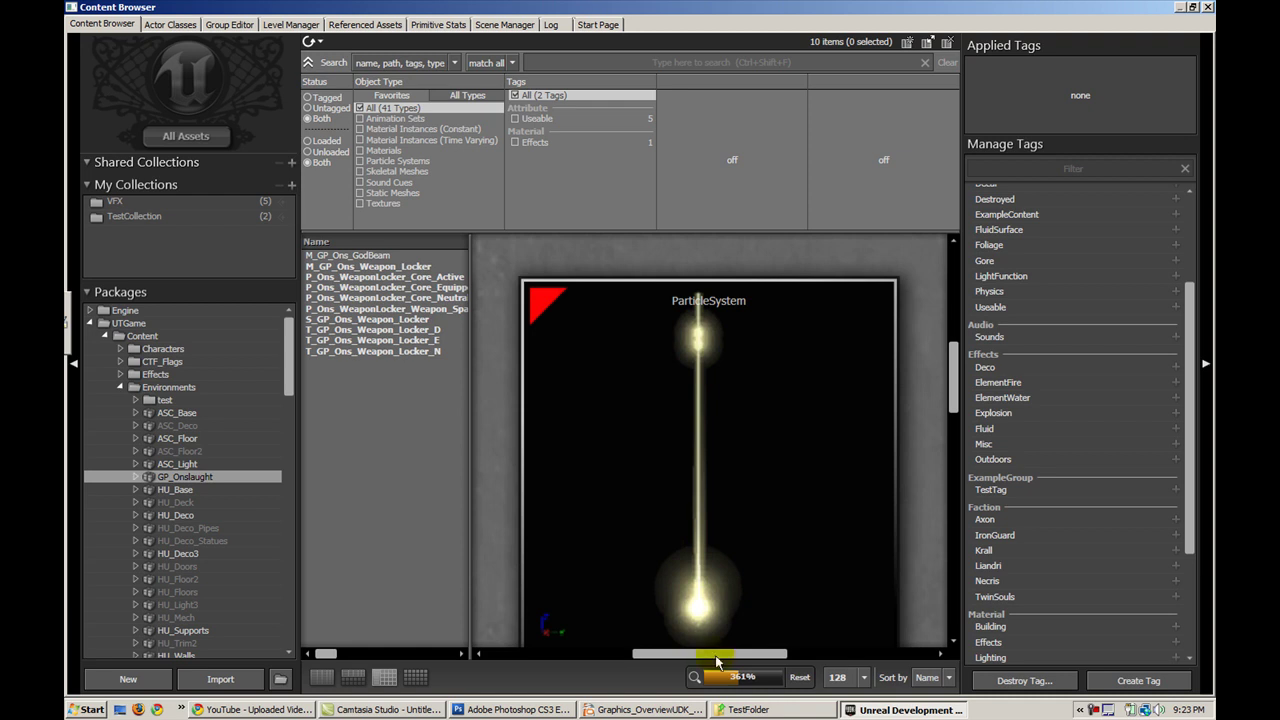
pyautogui.keyDown('ctrl'); pyautogui.scroll(-5, 738, 482); pyautogui.keyUp('ctrl')
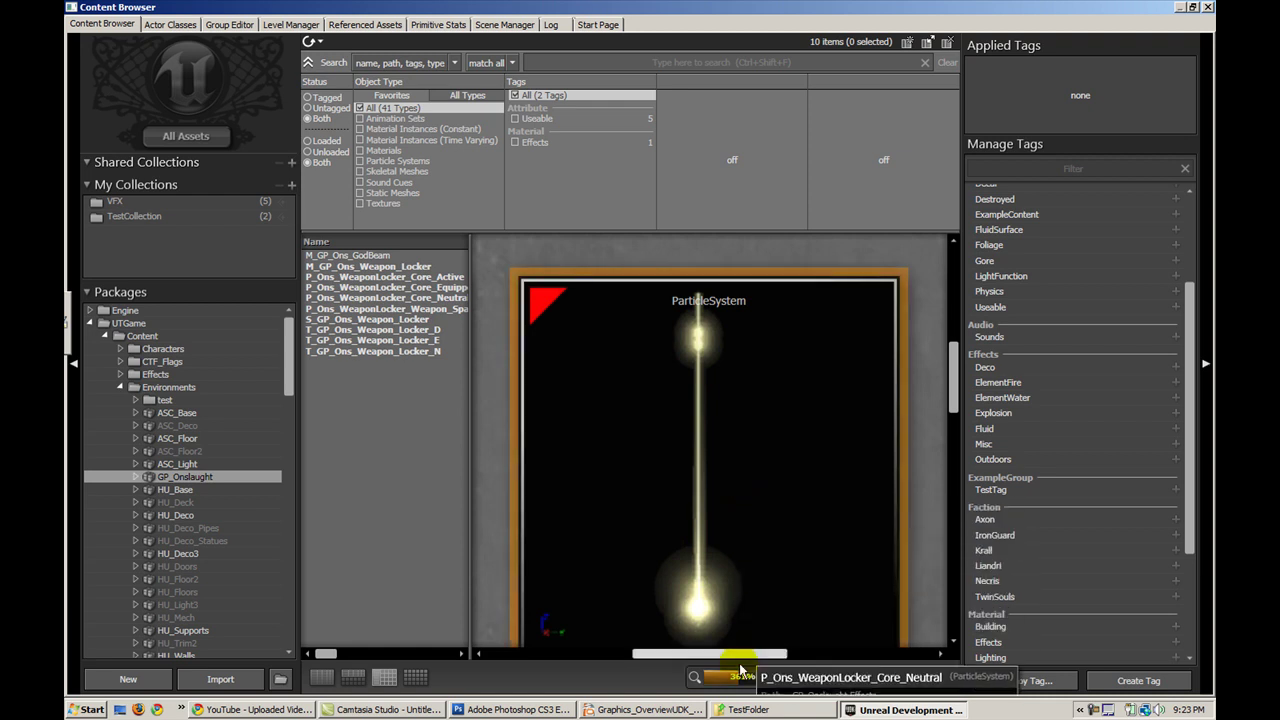
pyautogui.keyDown('ctrl'); pyautogui.scroll(-5, 503, 417); pyautogui.keyUp('ctrl')
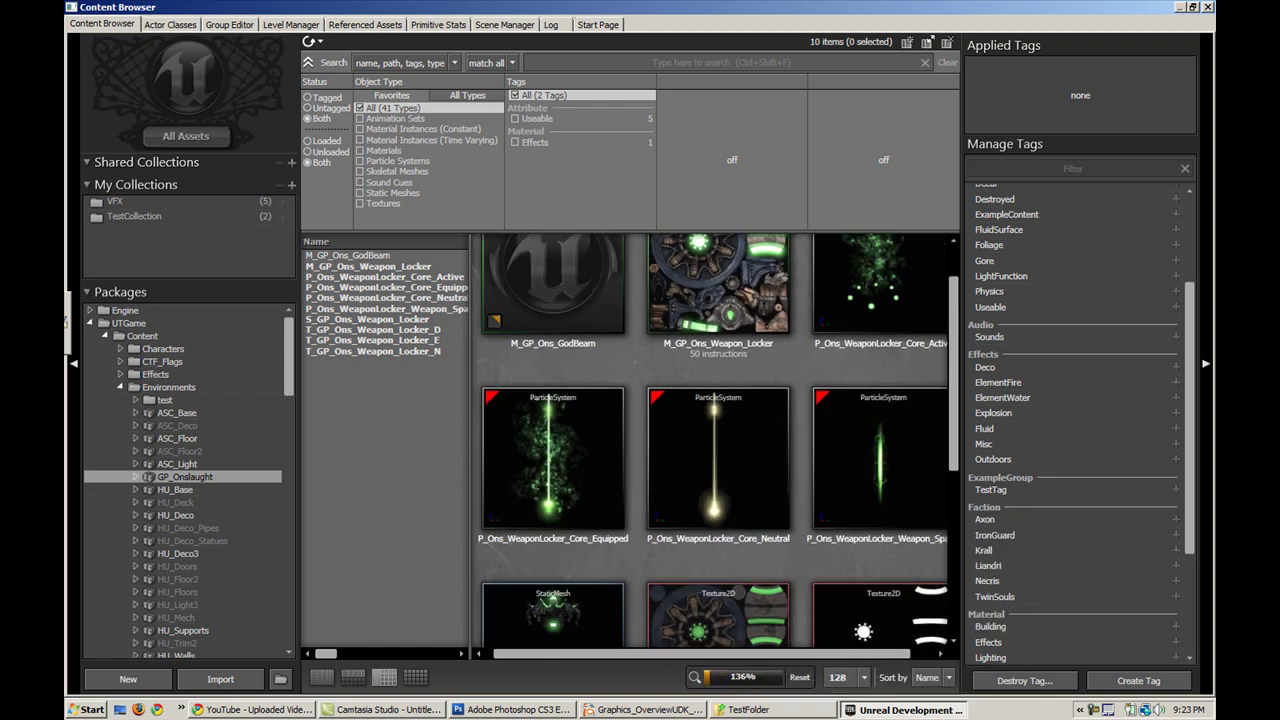
pyautogui.scroll(-3, 590, 470)
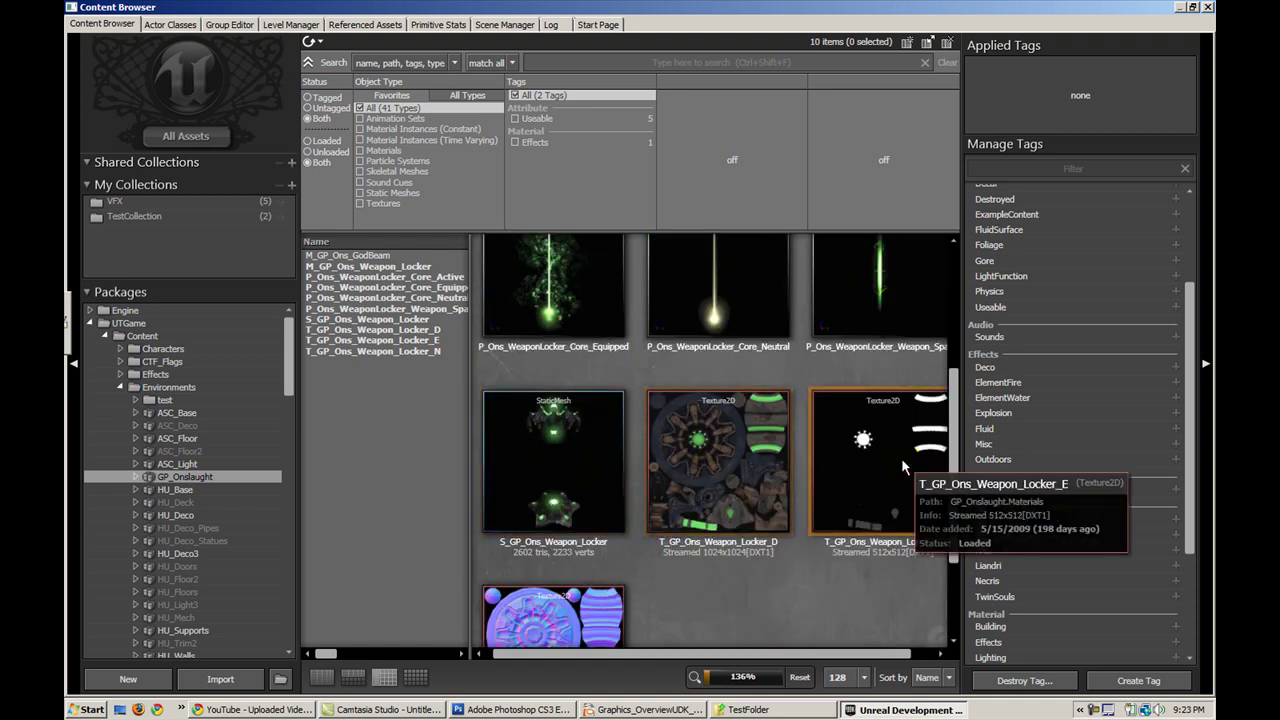
pyautogui.scroll(3, 901, 458)
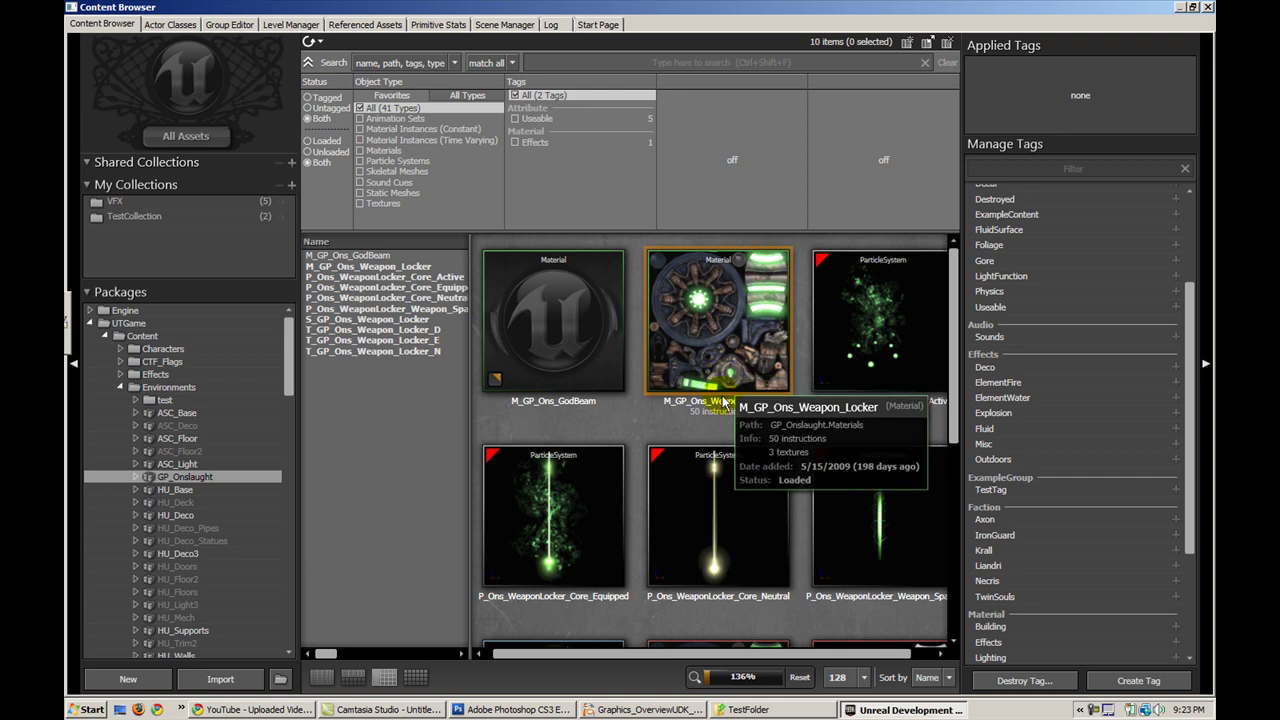
# Examine the available thumbnail sizes and asset sorting options for GP_Onslaught.
pyautogui.click(866, 679)
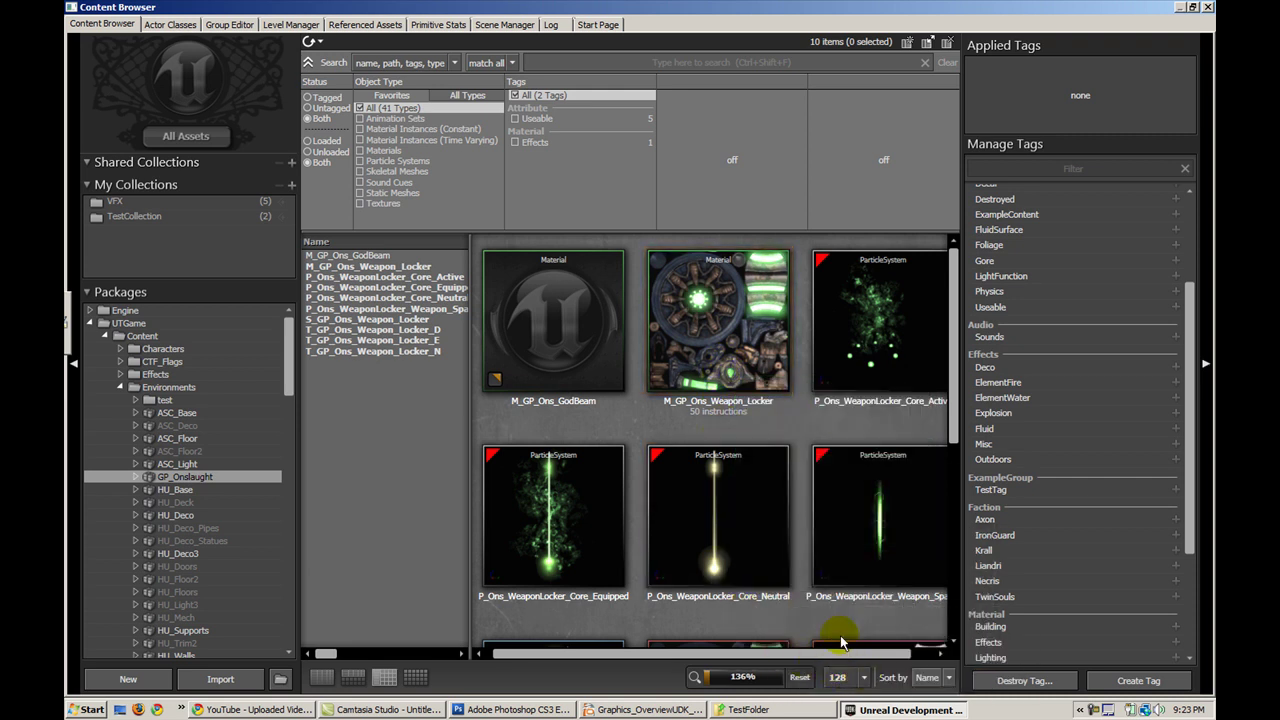
pyautogui.click(840, 641)
pyautogui.click(846, 679)
pyautogui.click(836, 619)
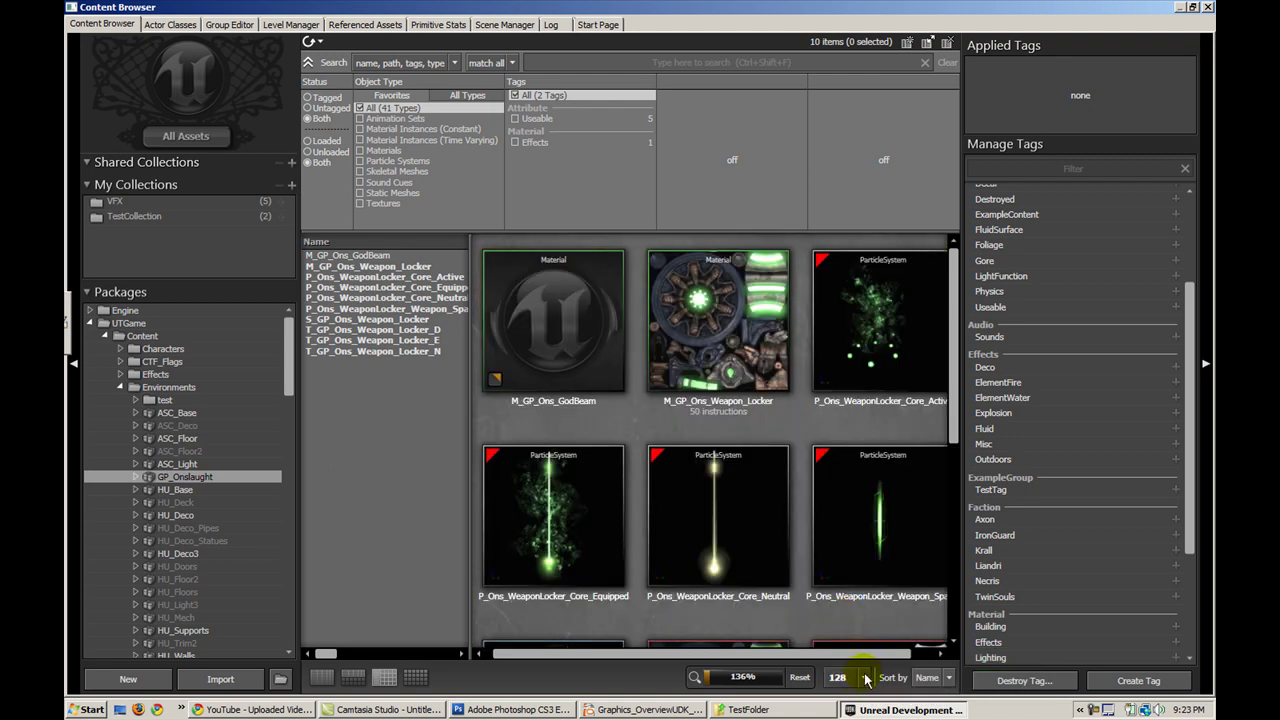
pyautogui.click(952, 683)
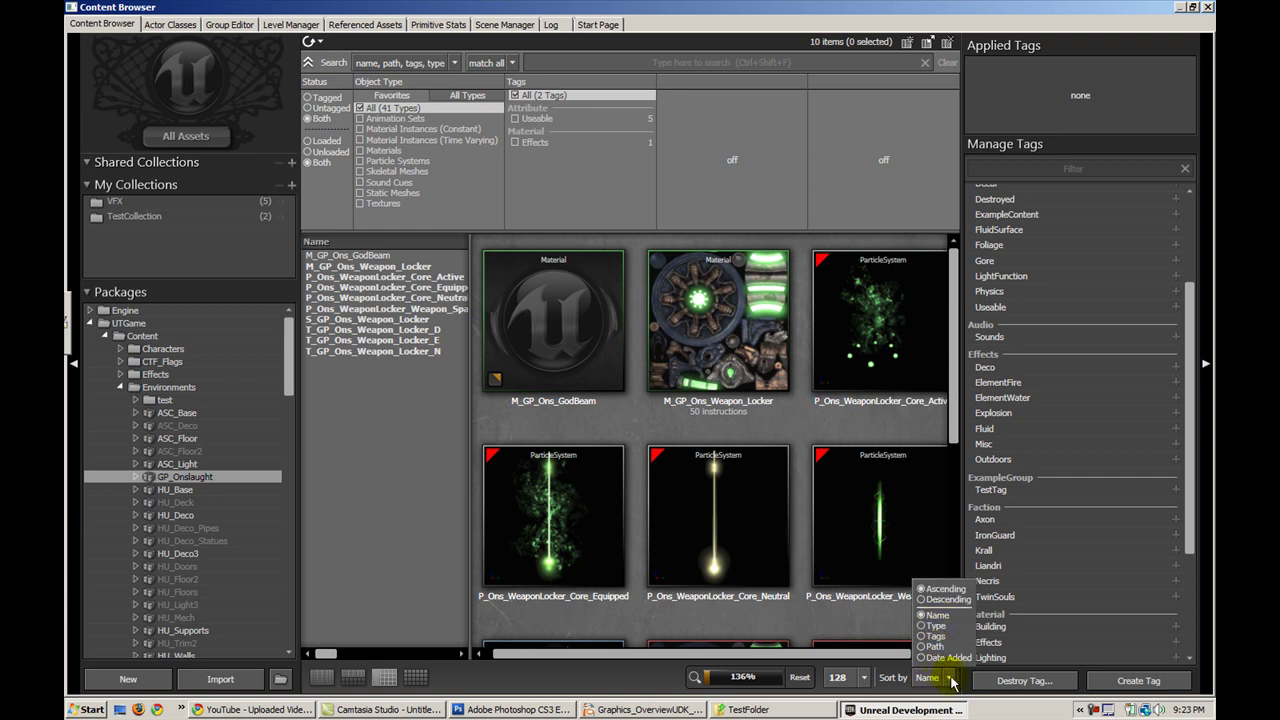
pyautogui.click(940, 679)
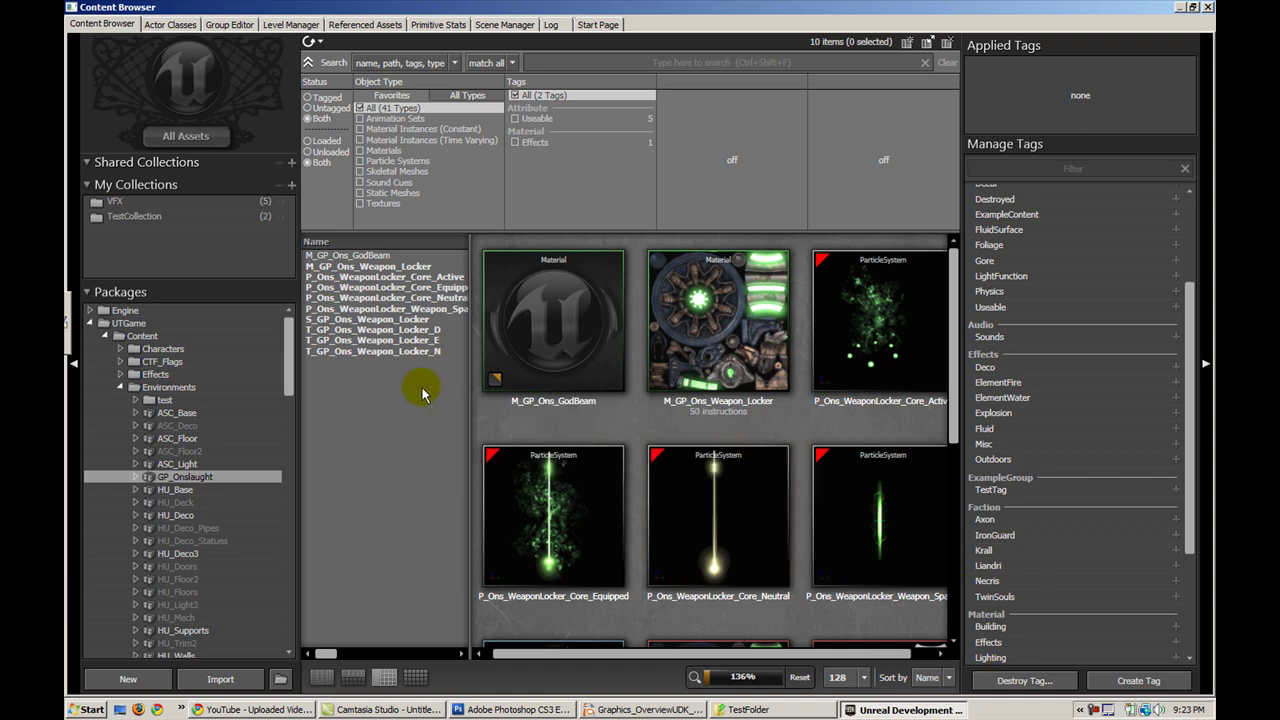